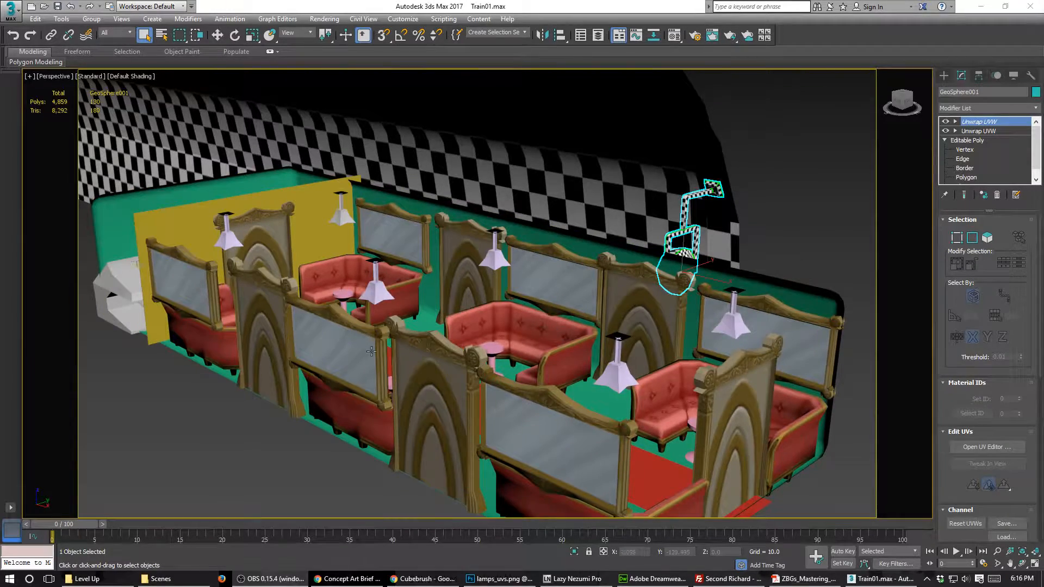
# Inspect the hanging lamp at the yellow end wall and the checker-textured wall lamp in the train scene
pyautogui.keyDown('alt'); pyautogui.moveTo(350, 329); pyautogui.dragTo(298, 223, button='middle'); pyautogui.keyUp('alt')
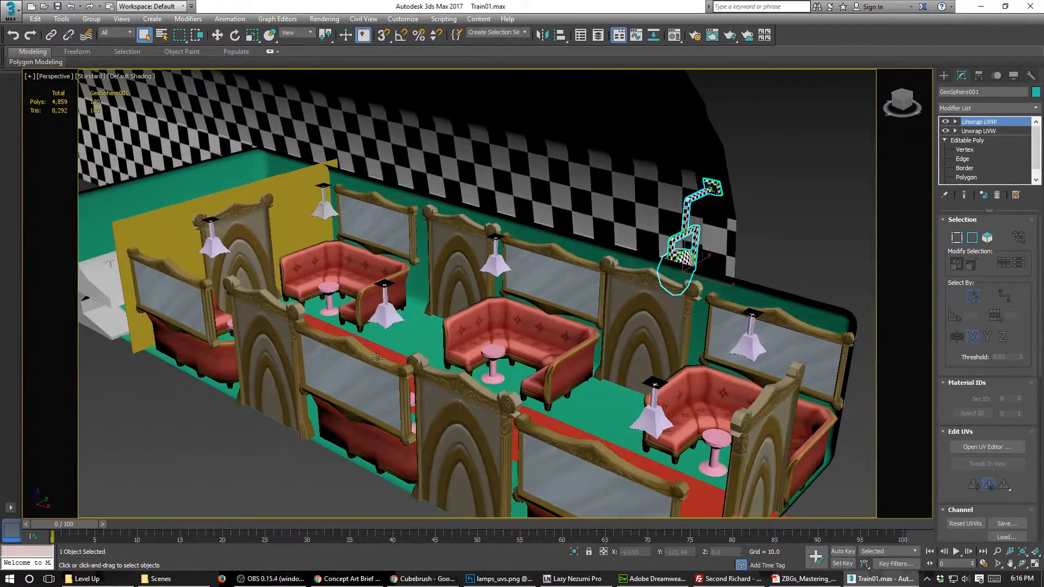
pyautogui.click(328, 206)
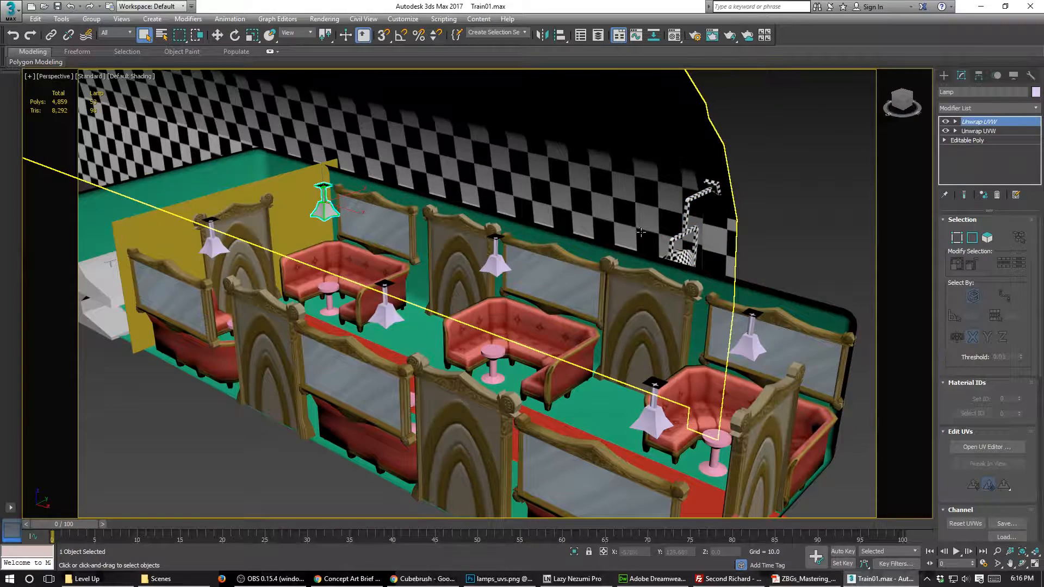
pyautogui.click(679, 238)
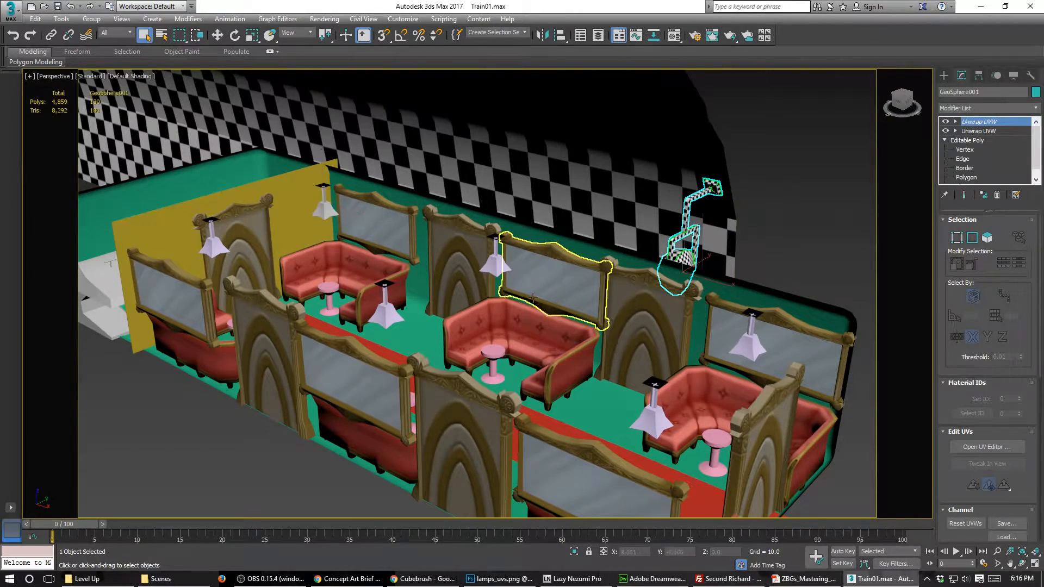
pyautogui.keyDown('alt'); pyautogui.moveTo(629, 305); pyautogui.dragTo(610, 316, button='middle'); pyautogui.keyUp('alt')
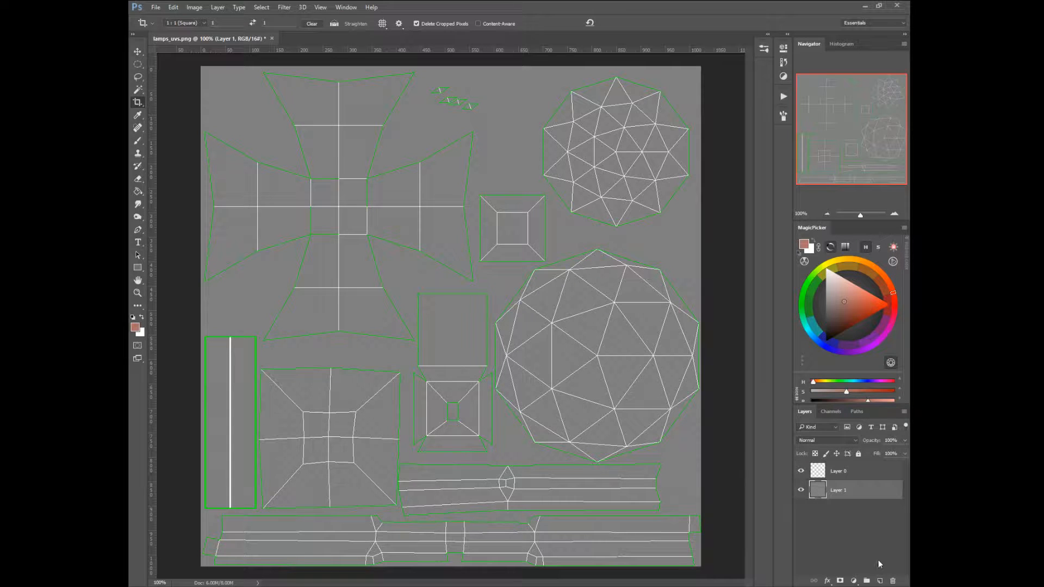
# In Photoshop, add a new layer between the grey background and the wireframe in lamps_uvs.png, and choose a paint brush preset
pyautogui.click(880, 581)
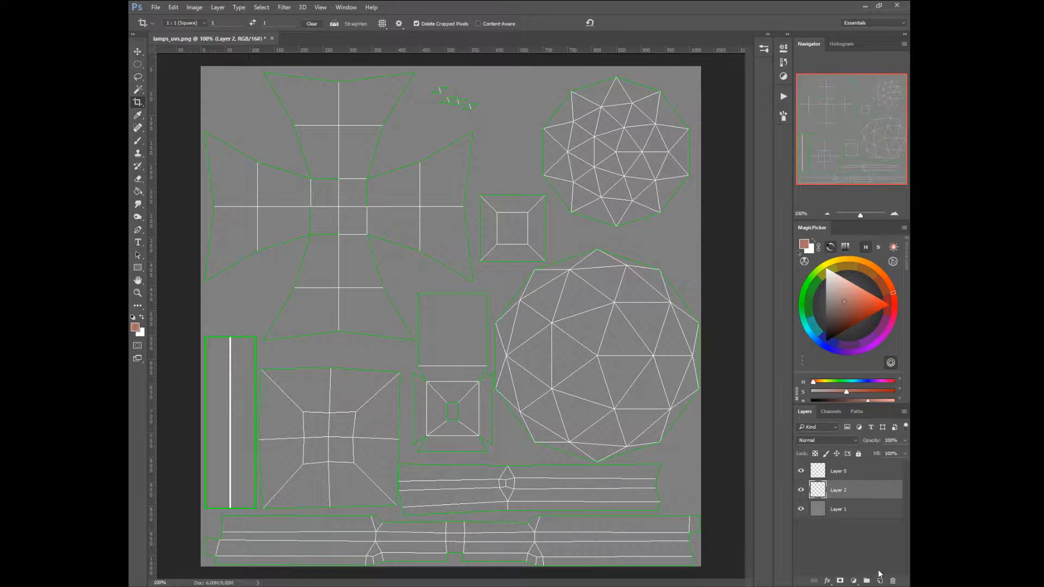
pyautogui.rightClick(470, 465)
pyautogui.click(467, 421)
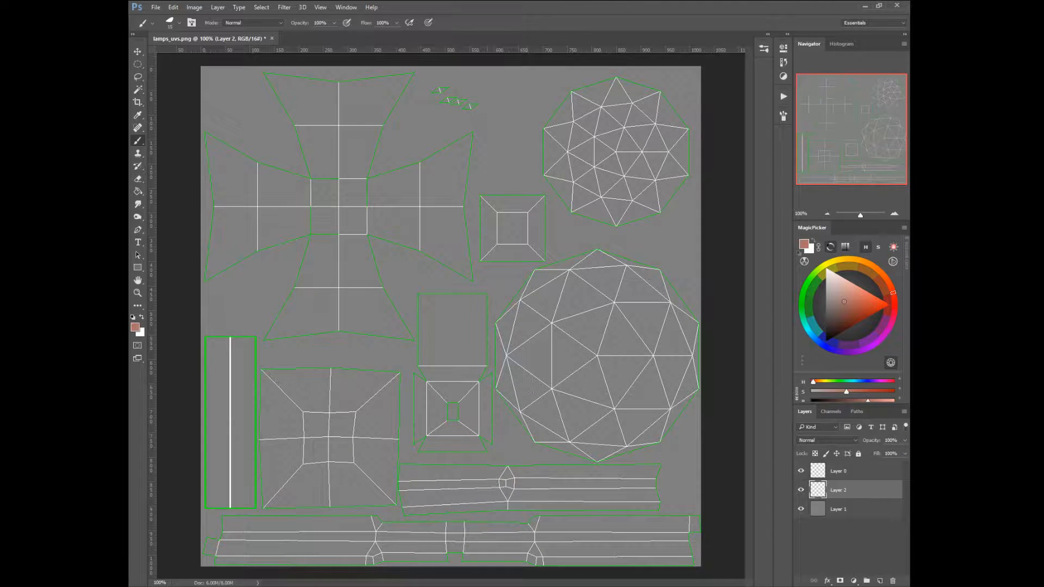
pyautogui.press('[')
pyautogui.rightClick(575, 373)
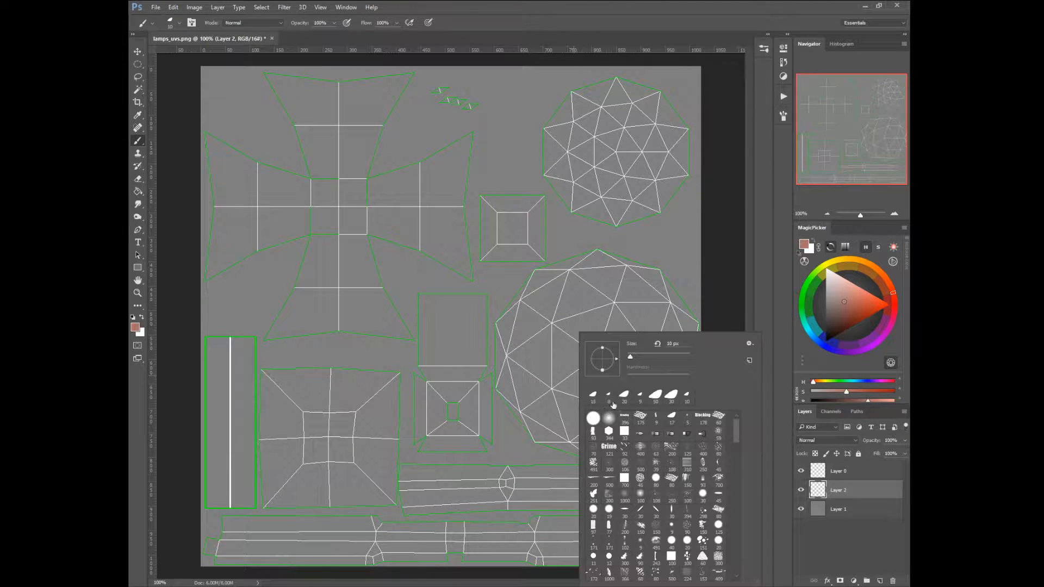
pyautogui.click(594, 422)
pyautogui.click(658, 399)
# Choose a golden-brown foreground colour and brush it along the right and lower edges of the cross-shaped UV shell
pyautogui.click(856, 259)
pyautogui.moveTo(857, 302); pyautogui.dragTo(859, 300)
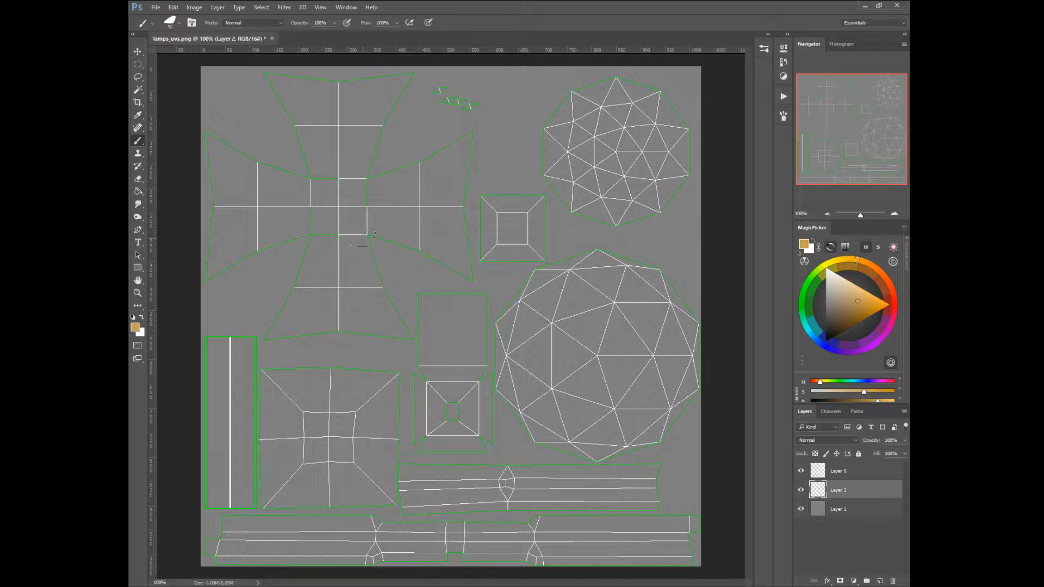
pyautogui.click(856, 308)
pyautogui.moveTo(850, 308); pyautogui.dragTo(847, 312)
pyautogui.moveTo(467, 138); pyautogui.dragTo(457, 235)
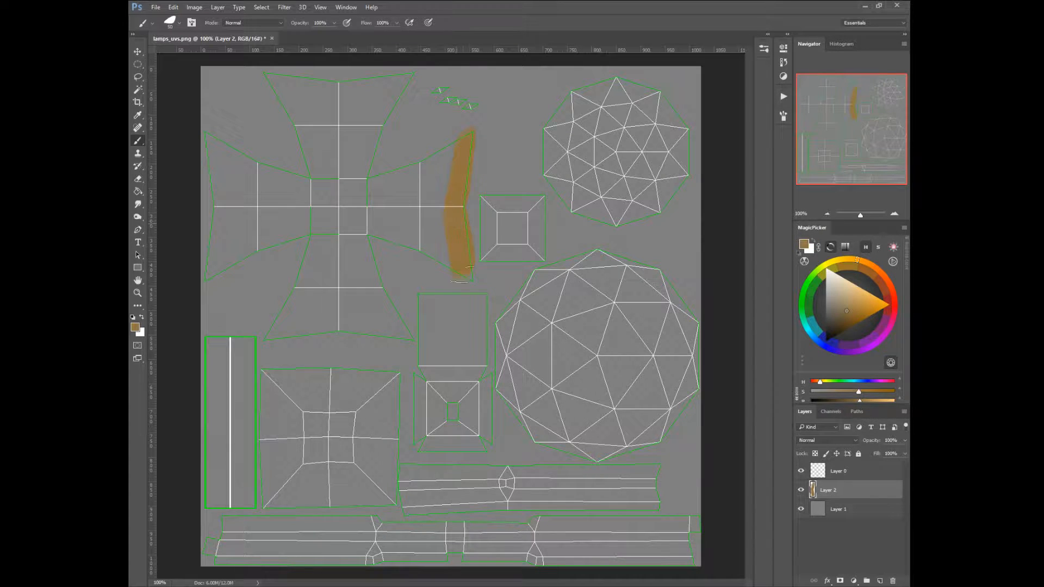
pyautogui.moveTo(465, 280)
pyautogui.mouseDown()
pyautogui.moveTo(365, 231)
pyautogui.moveTo(375, 287)
pyautogui.moveTo(404, 329)
pyautogui.moveTo(266, 341)
pyautogui.moveTo(315, 222)
pyautogui.moveTo(202, 271)
pyautogui.mouseUp()
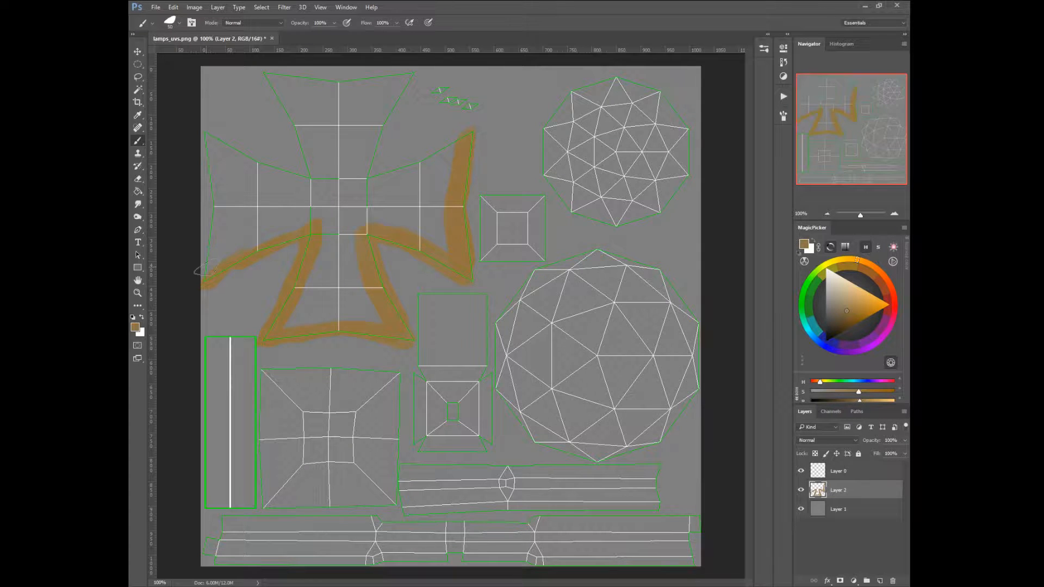
# Select all UV shells by Magic Wand selecting the empty space on Layer 0 and inverting the selection
pyautogui.hotkey('alt', ']')
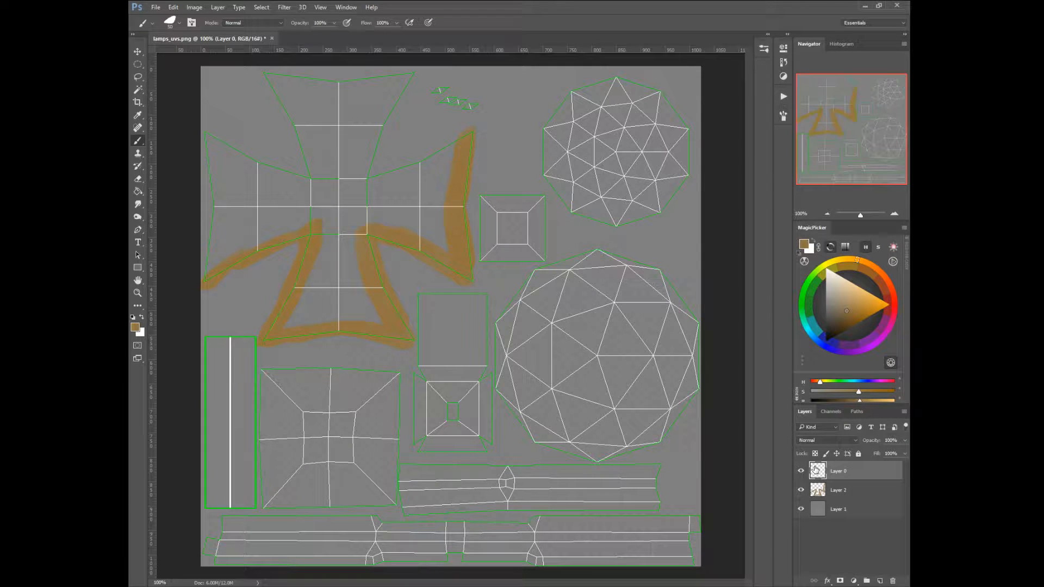
pyautogui.click(138, 90)
pyautogui.click(387, 146)
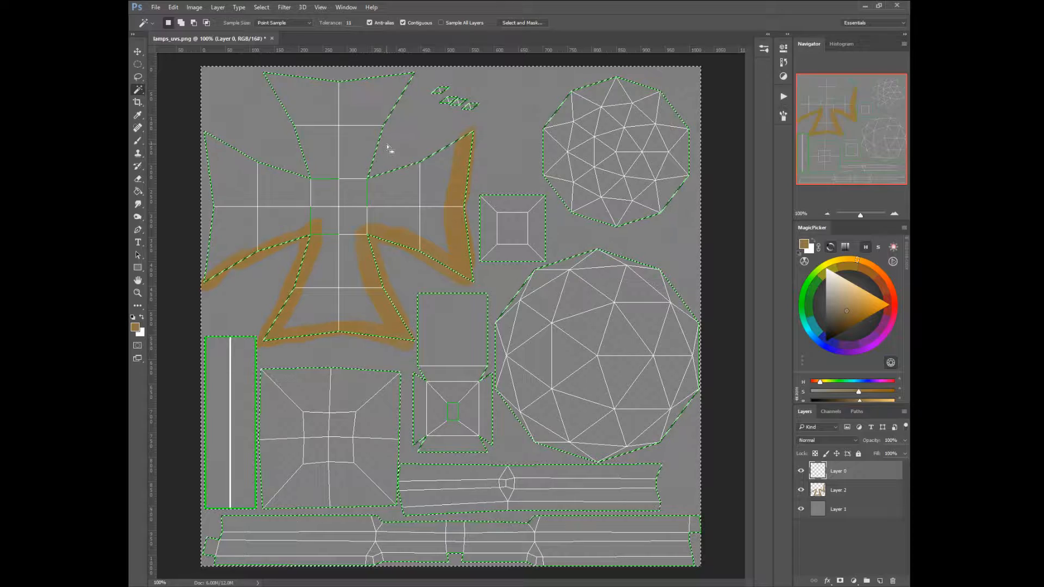
pyautogui.click(262, 7)
pyautogui.click(266, 46)
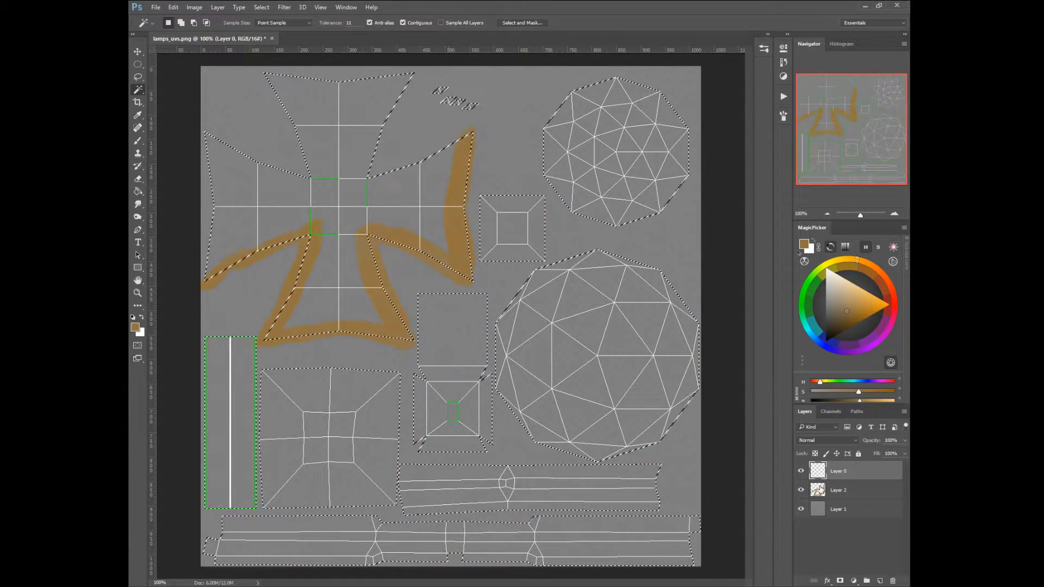
# Fill the selected UV shells on Layer 2 with the golden-brown foreground colour
pyautogui.hotkey('alt', '[')
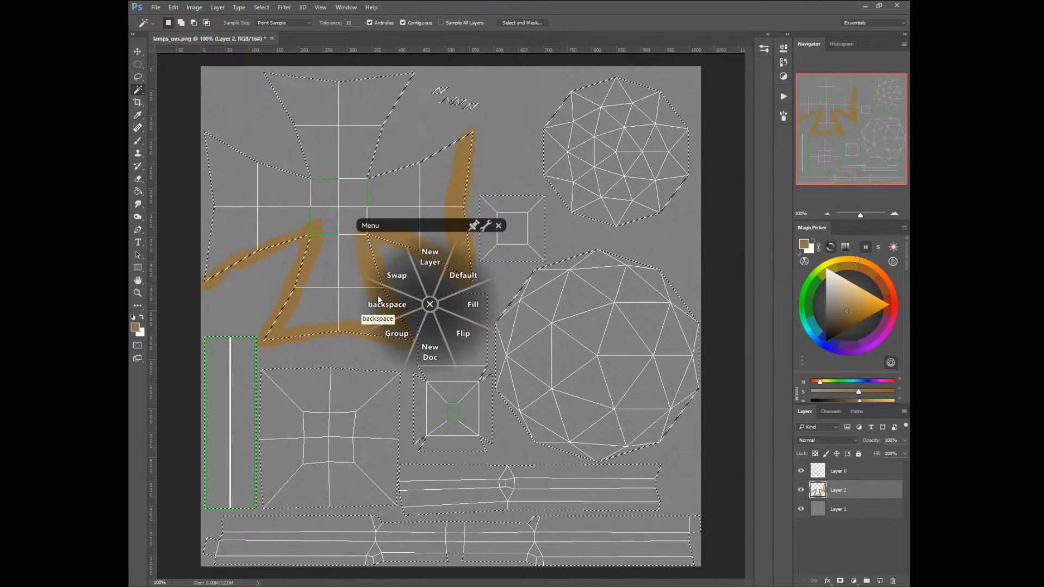
pyautogui.click(387, 306)
pyautogui.press('alt')
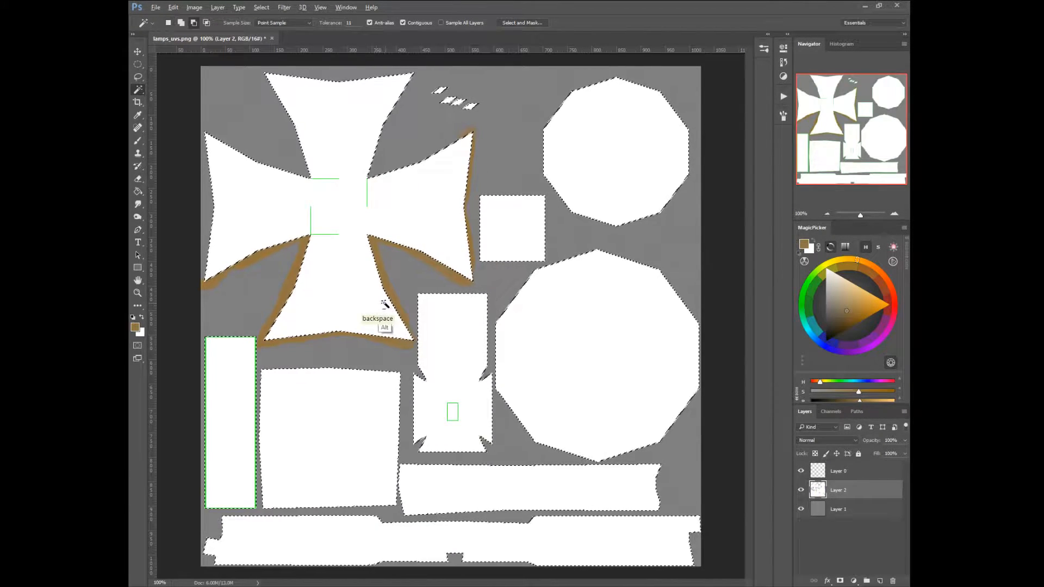
pyautogui.keyDown('alt'); pyautogui.click(345, 322); pyautogui.keyUp('alt')
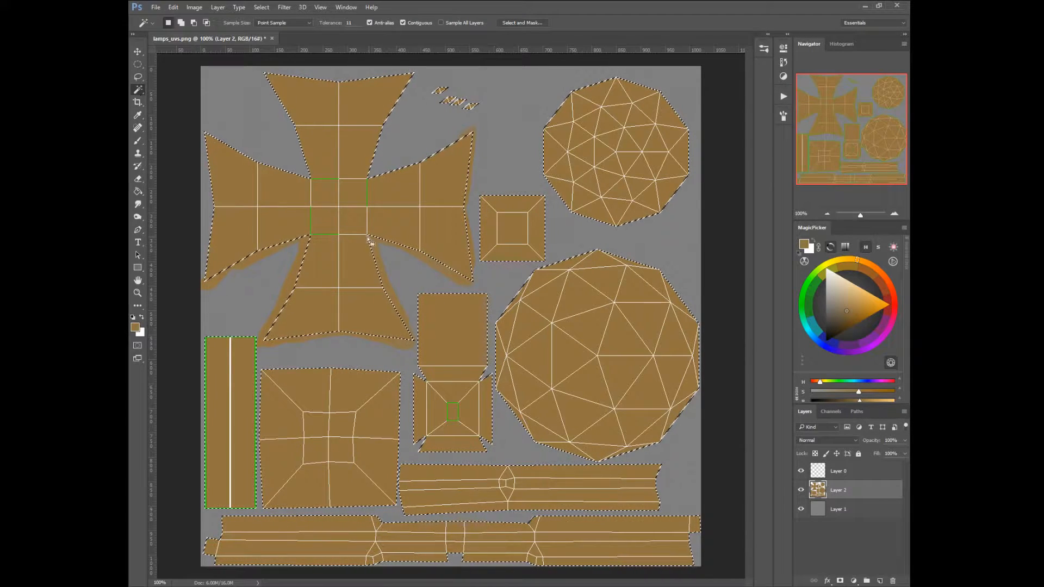
pyautogui.press('alt')
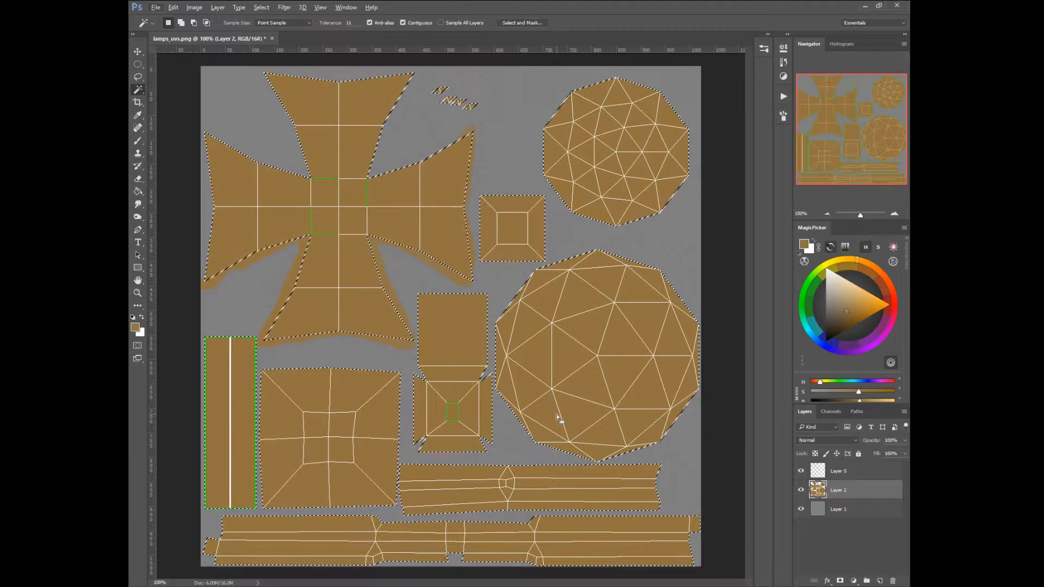
pyautogui.press('alt')
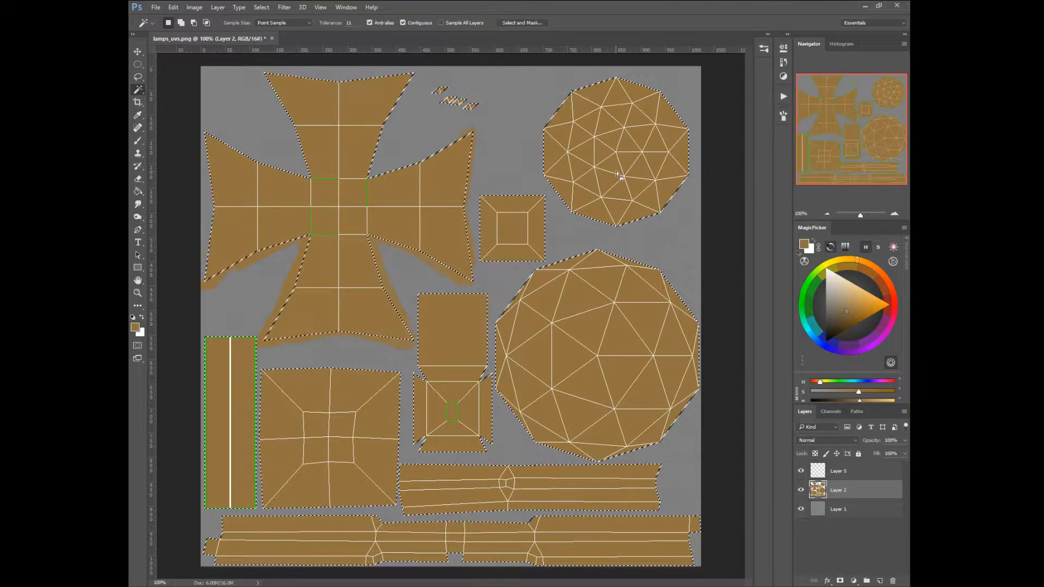
# Select the smaller round UV shell, pick a pale cream foreground colour and fill the shell with the white background colour
pyautogui.click(615, 213)
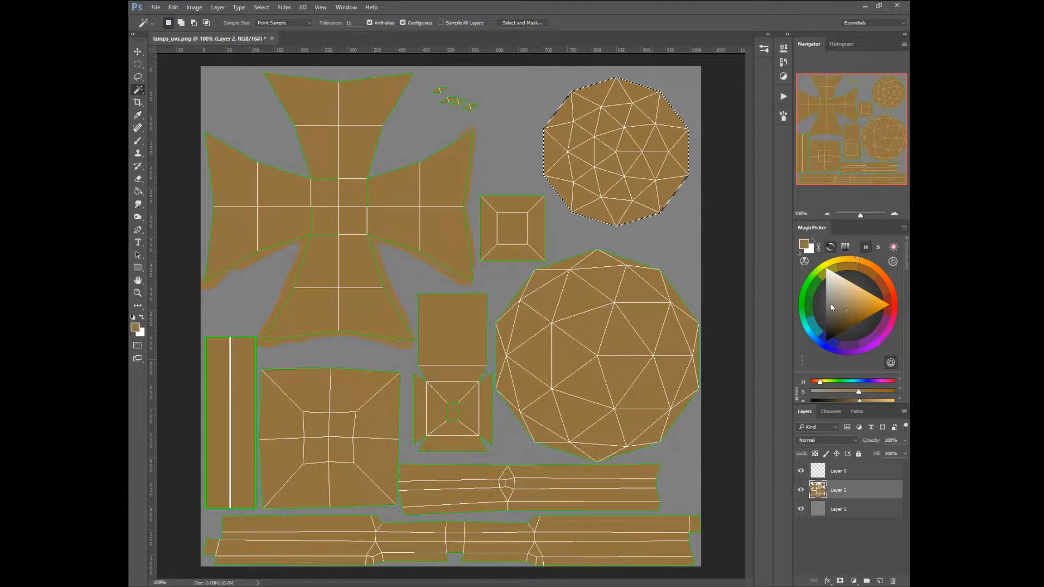
pyautogui.click(838, 283)
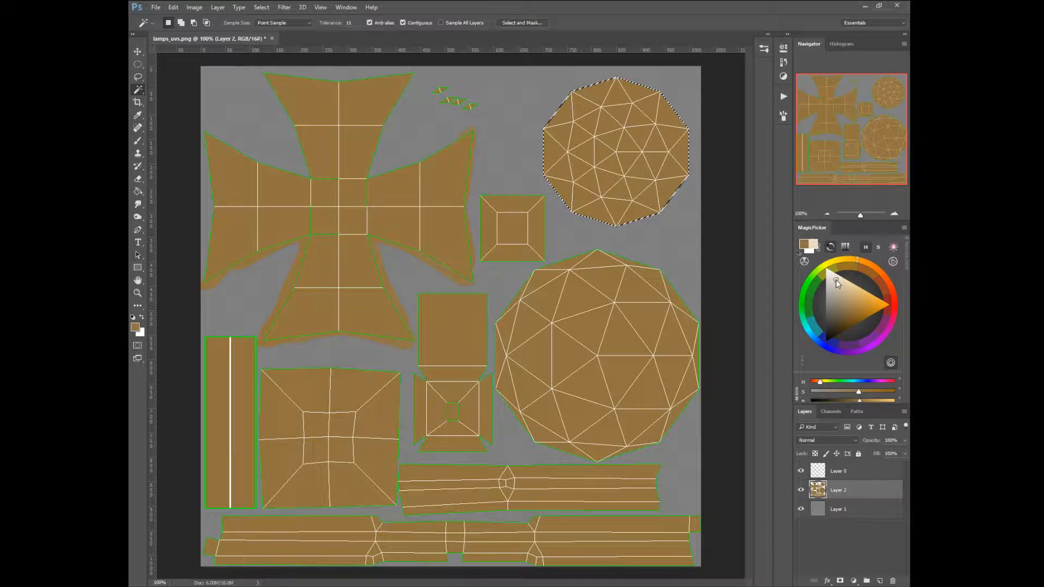
pyautogui.click(837, 280)
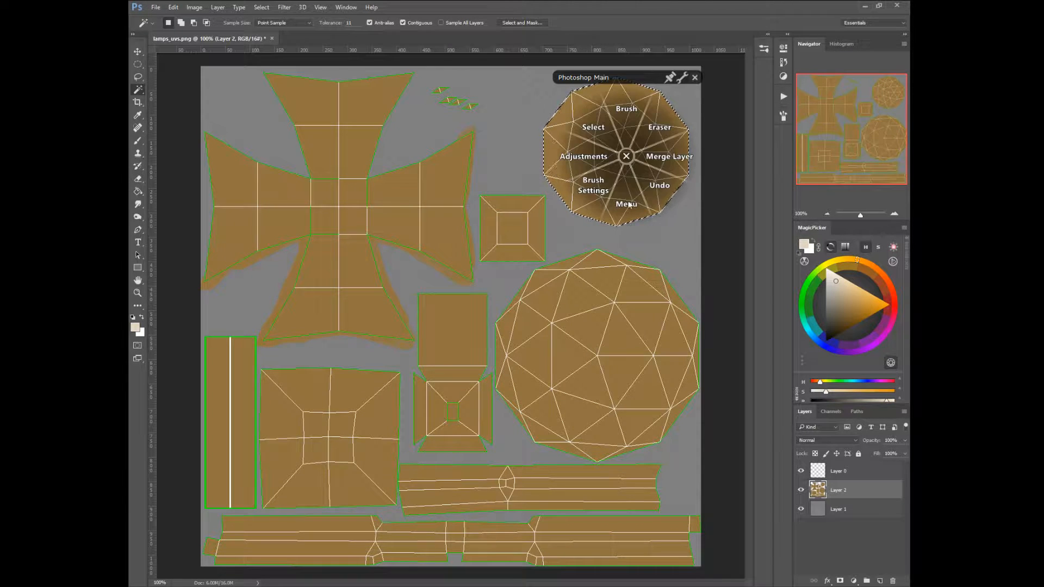
pyautogui.click(627, 205)
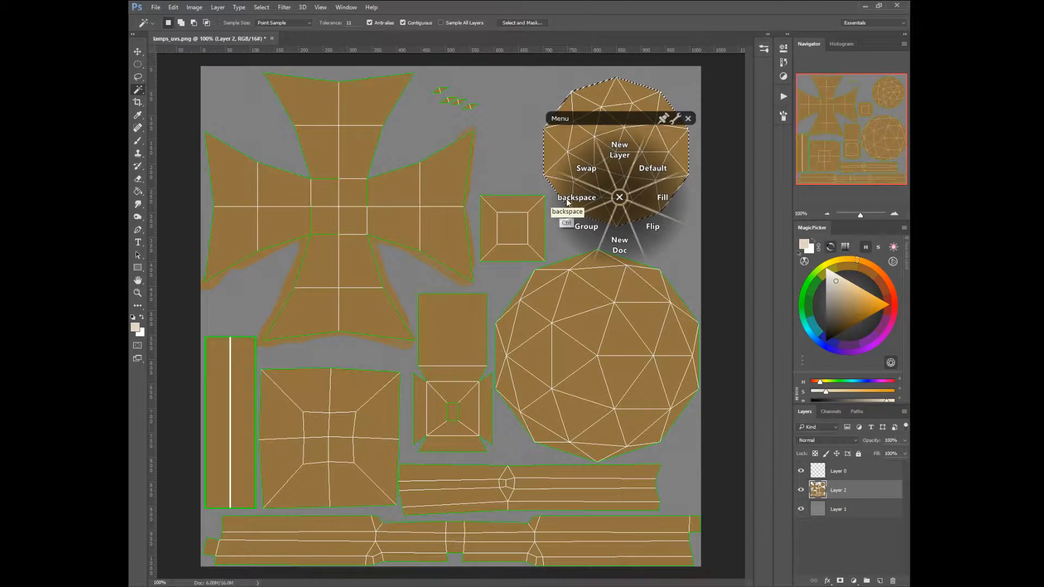
pyautogui.click(567, 200)
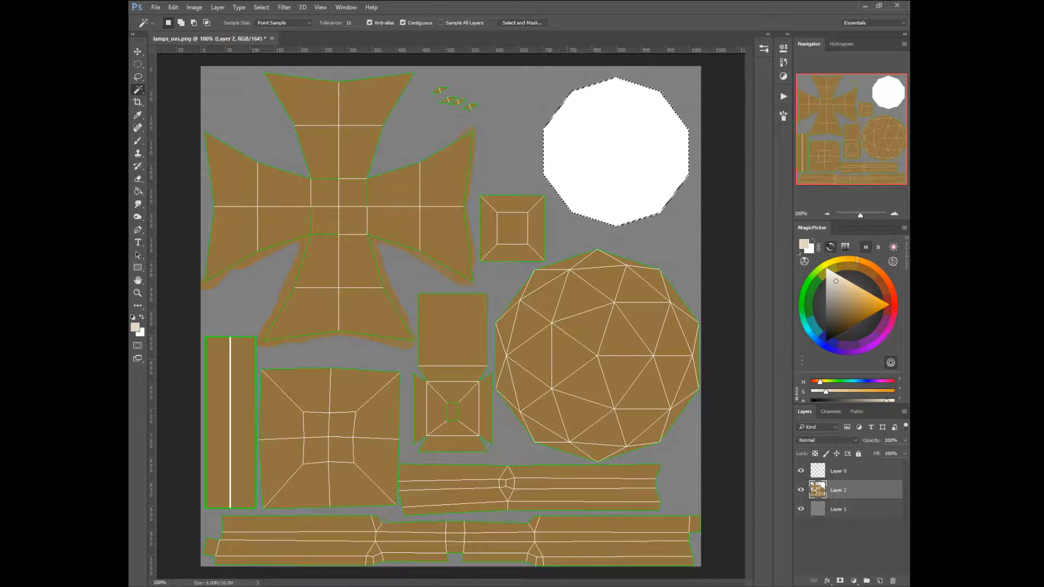
pyautogui.hotkey('ctrl', 'd')
# Open window_diffuse.psd, sample the dark brown of the window frame as foreground colour, and return to lamps_uvs.png
pyautogui.moveTo(421, 97); pyautogui.dragTo(613, 27)
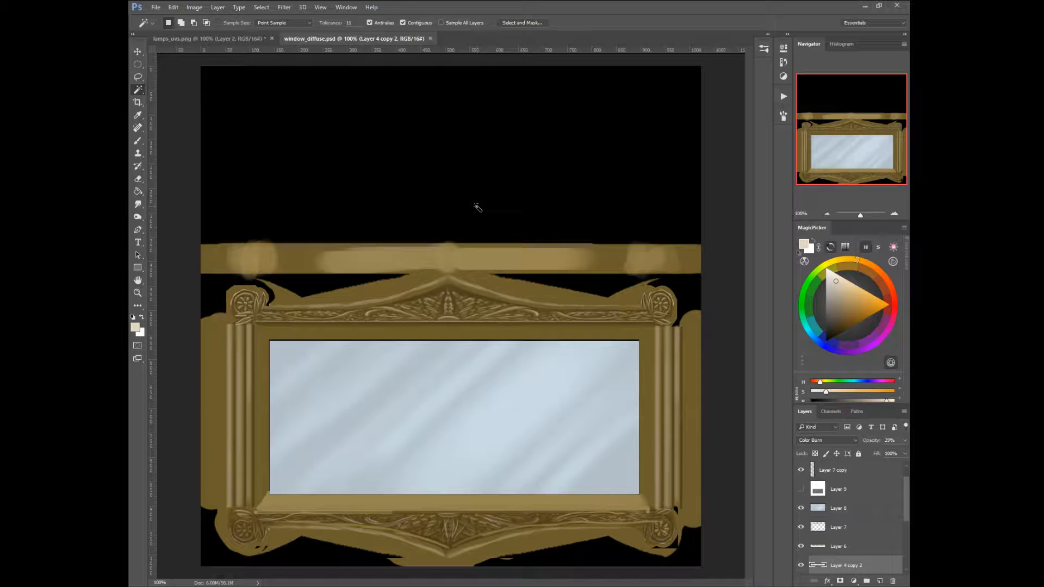
pyautogui.press('alt')
pyautogui.rightClick(216, 370)
pyautogui.click(216, 336)
pyautogui.keyDown('alt'); pyautogui.click(213, 363); pyautogui.keyUp('alt')
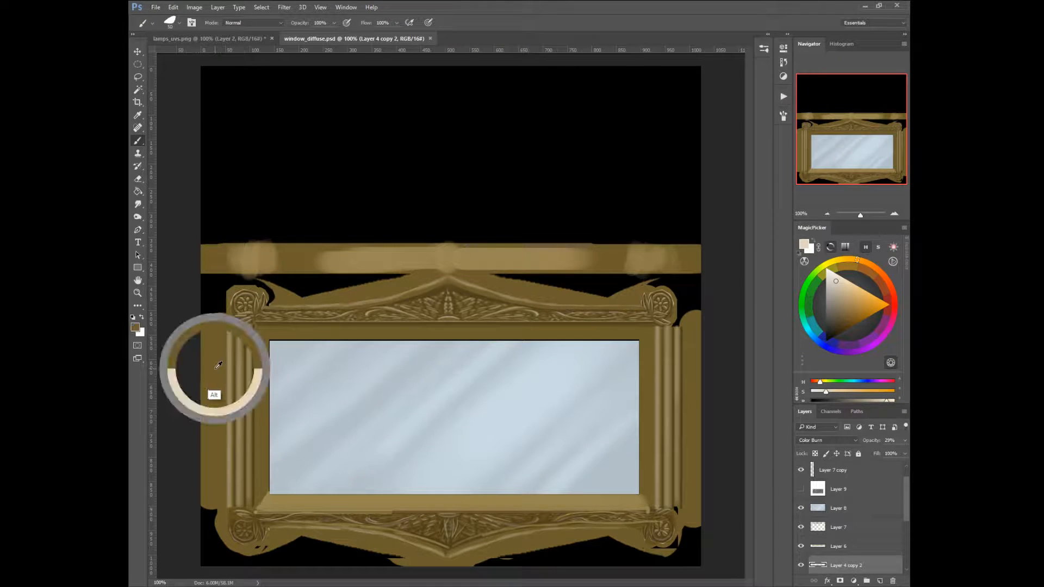
pyautogui.click(253, 43)
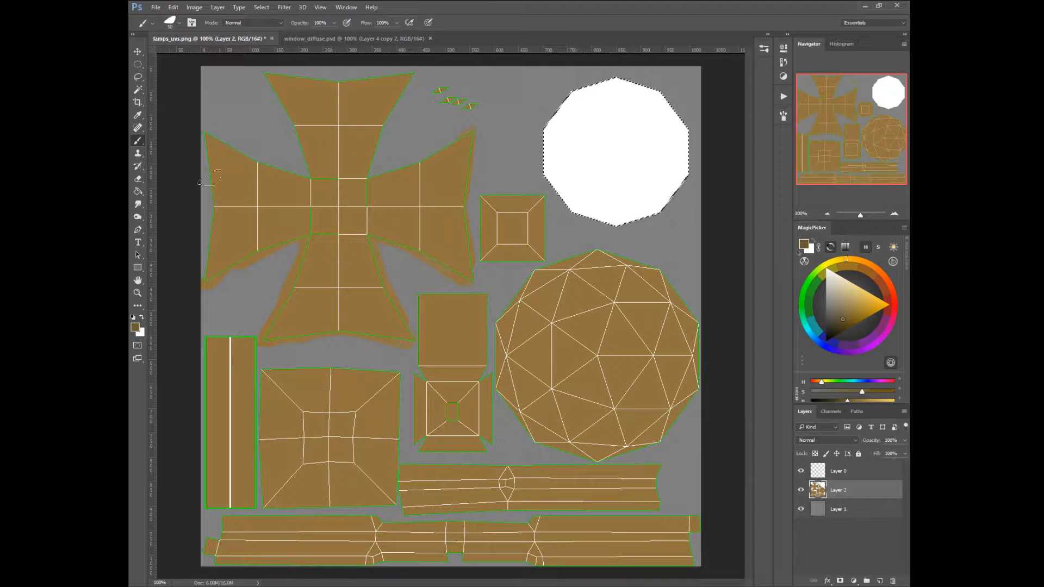
# Select the cross-shaped UV shell and the narrow strip below it with the Magic Wand and fill them with the sampled dark brown
pyautogui.click(138, 91)
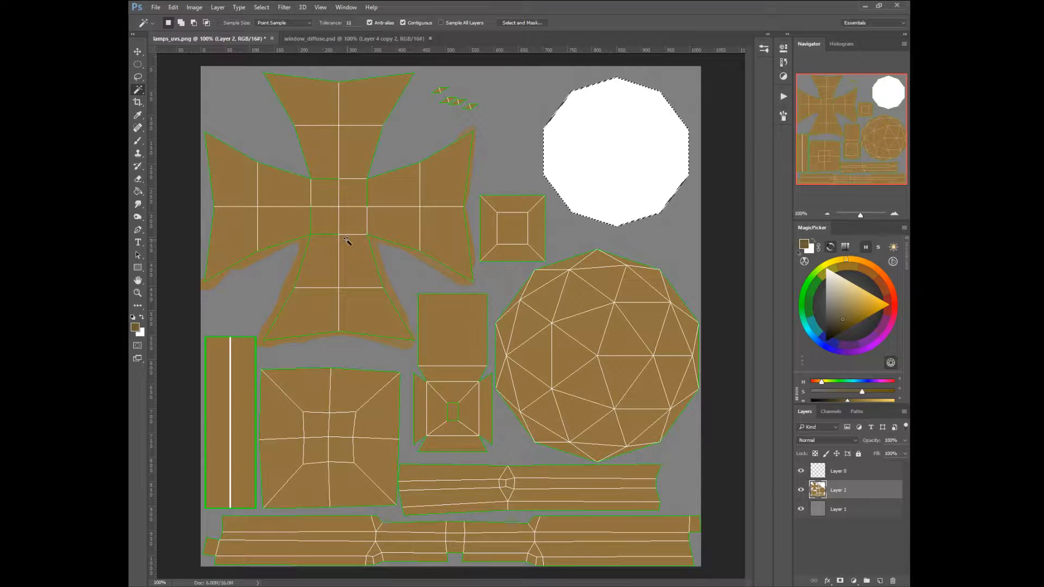
pyautogui.click(349, 256)
pyautogui.rightClick(350, 259)
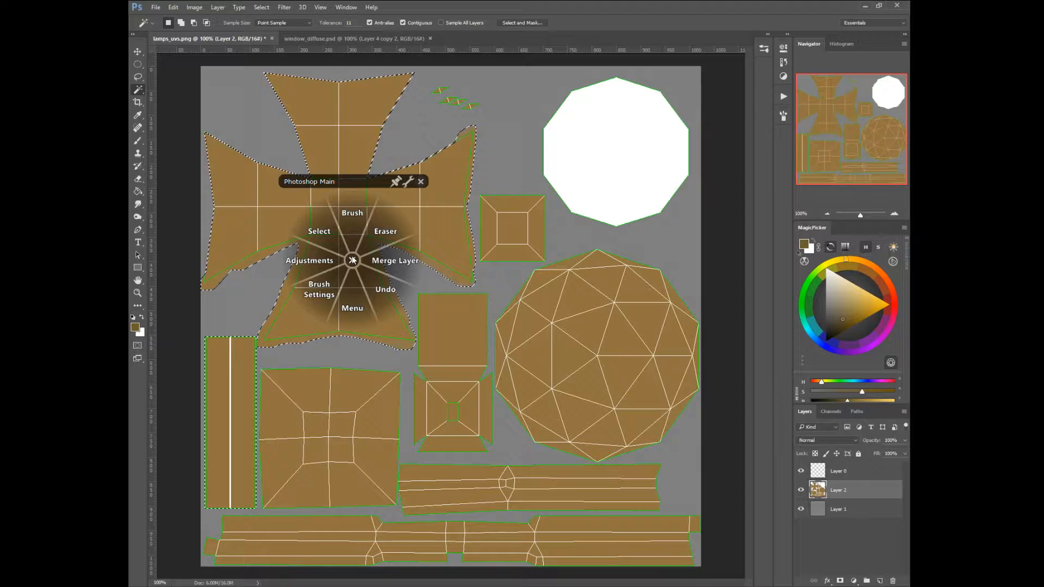
pyautogui.click(348, 295)
pyautogui.click(308, 293)
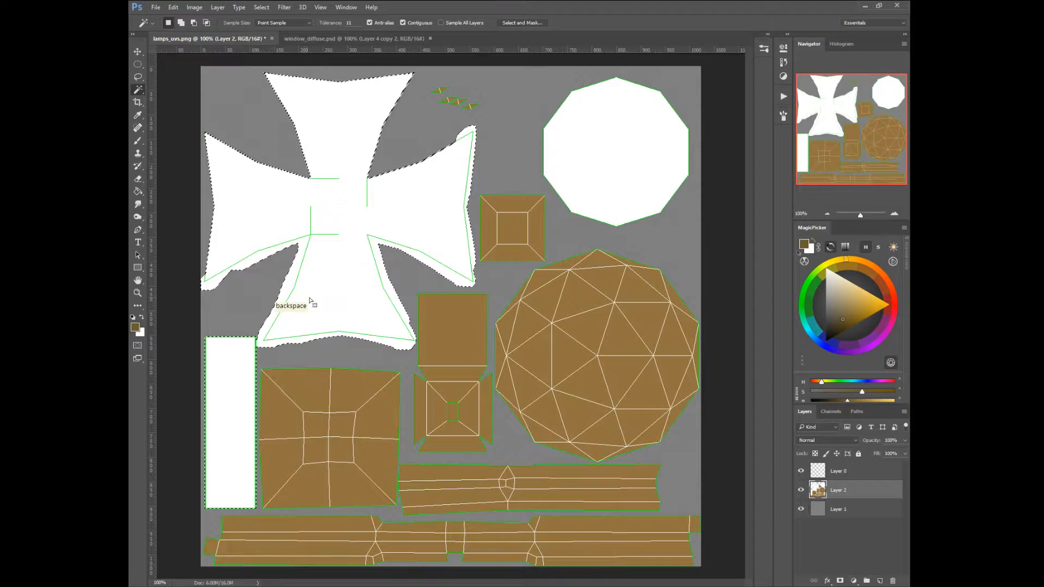
pyautogui.rightClick(337, 276)
pyautogui.click(334, 315)
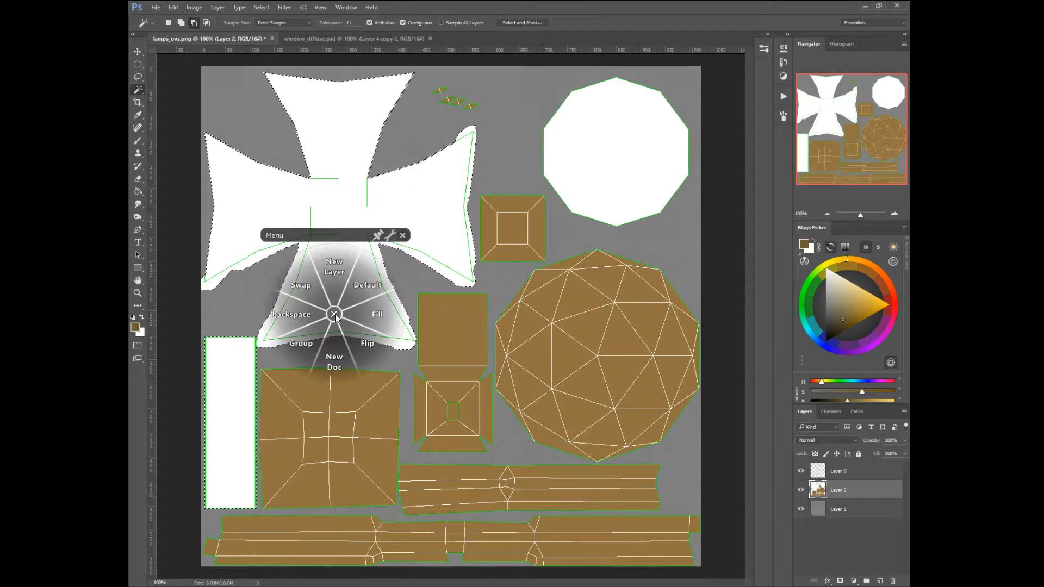
pyautogui.click(293, 318)
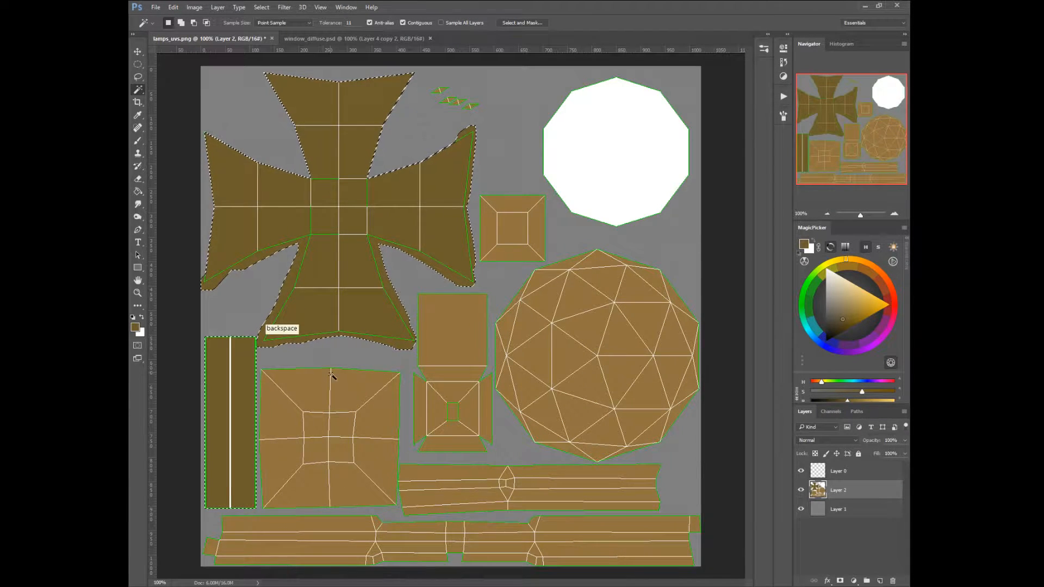
# Fill the large square UV shell beside the narrow strip with the same dark brown and clear the selection
pyautogui.click(315, 402)
pyautogui.rightClick(322, 402)
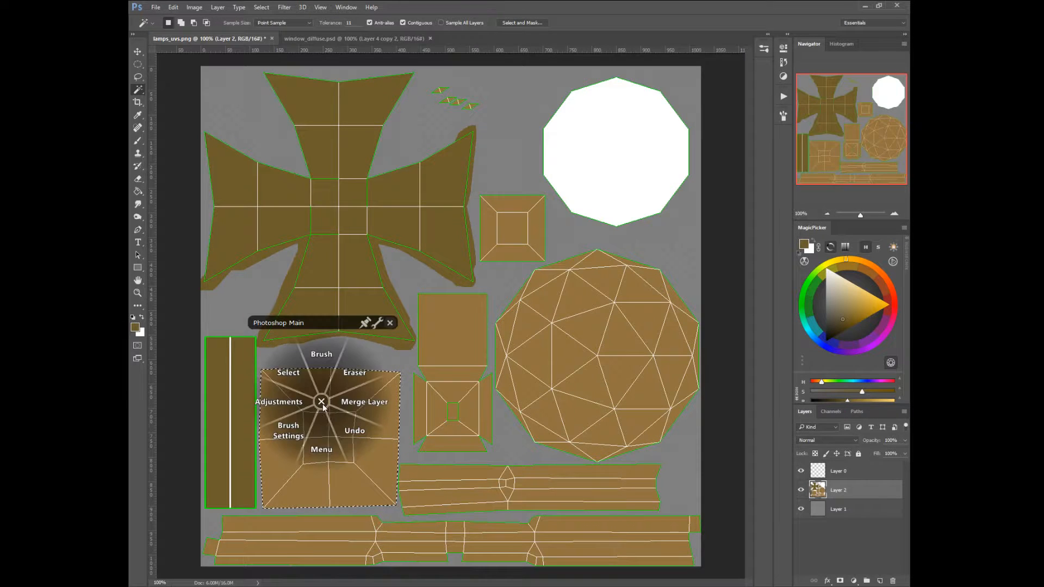
pyautogui.click(324, 447)
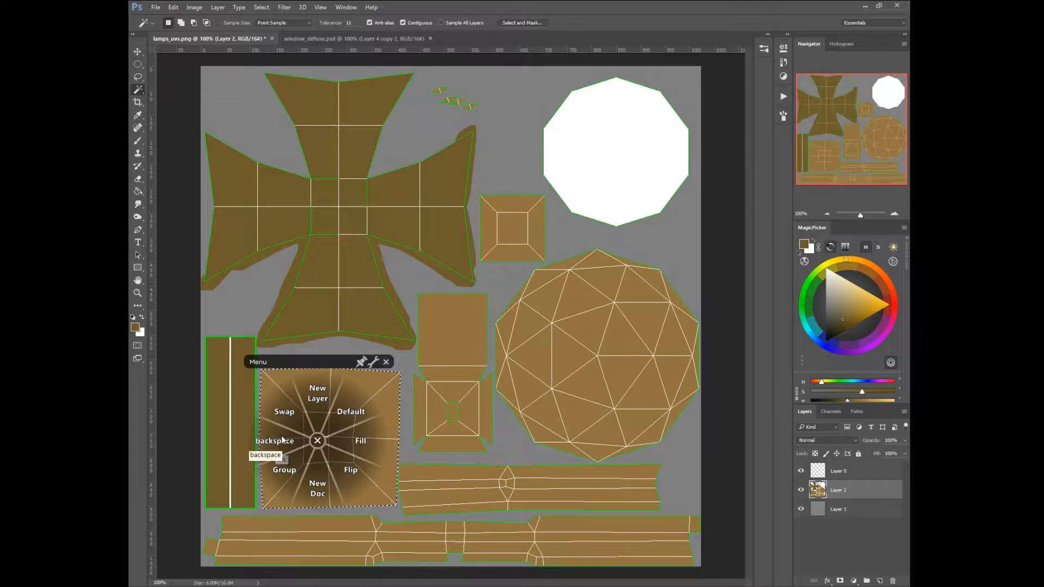
pyautogui.hotkey('alt', 'BackSpace')
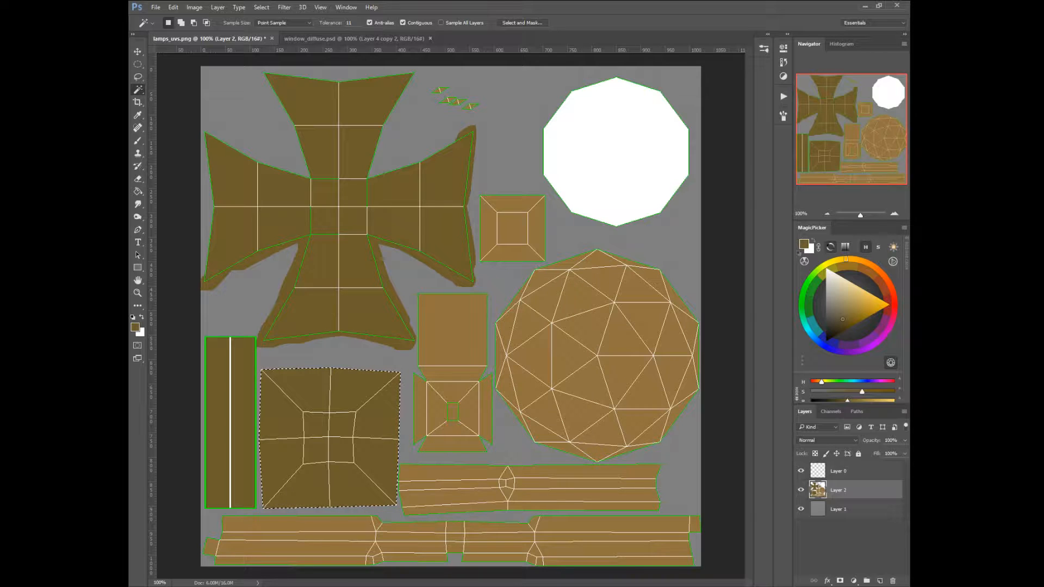
pyautogui.hotkey('ctrl', 'd')
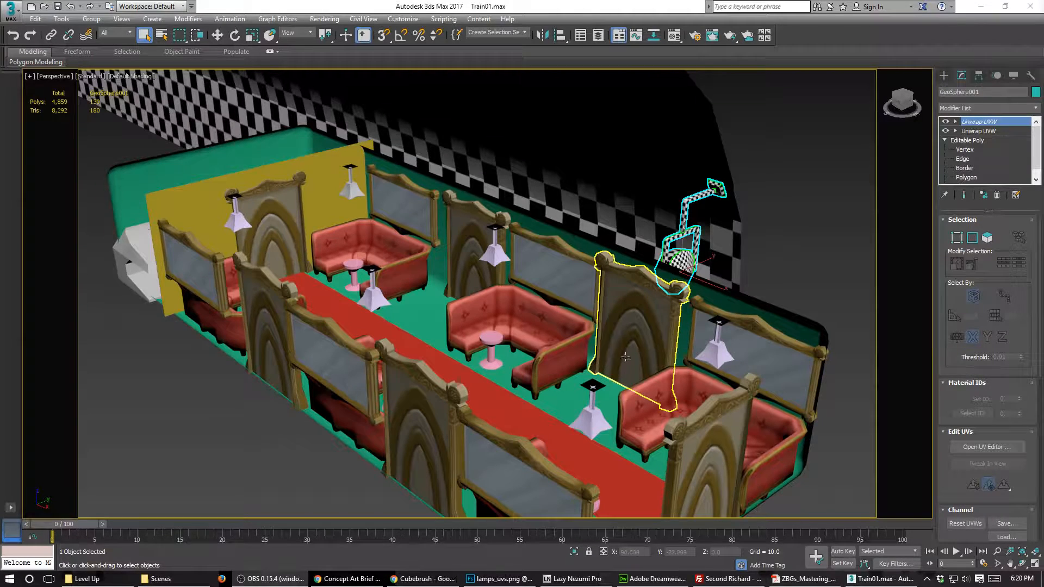
# Check the wall lamp's UV layout in the UV Editor, close it and leave the Unwrap UVW sub-object mode
pyautogui.click(986, 447)
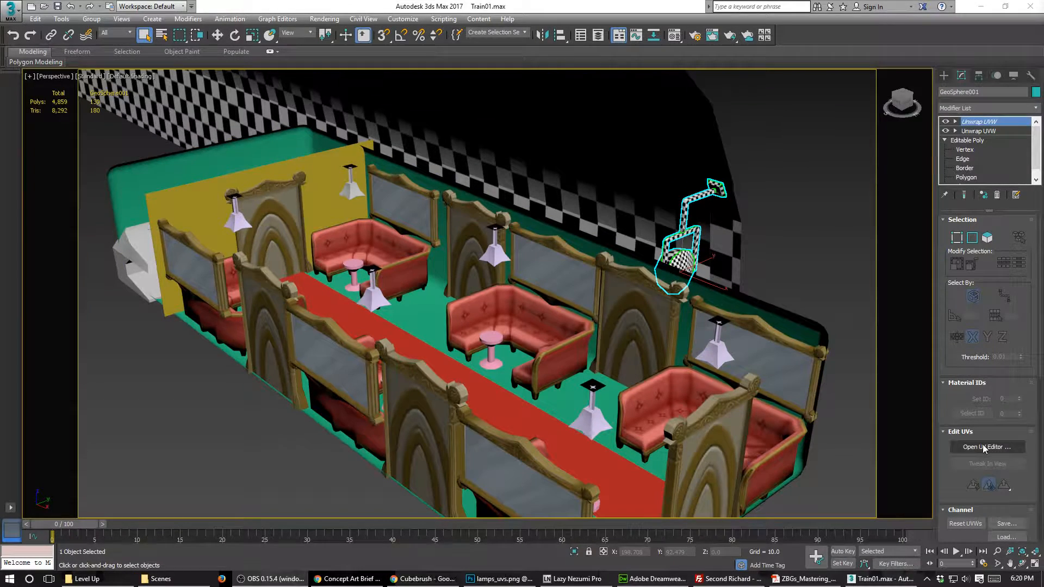
pyautogui.scroll(-5, 211, 280)
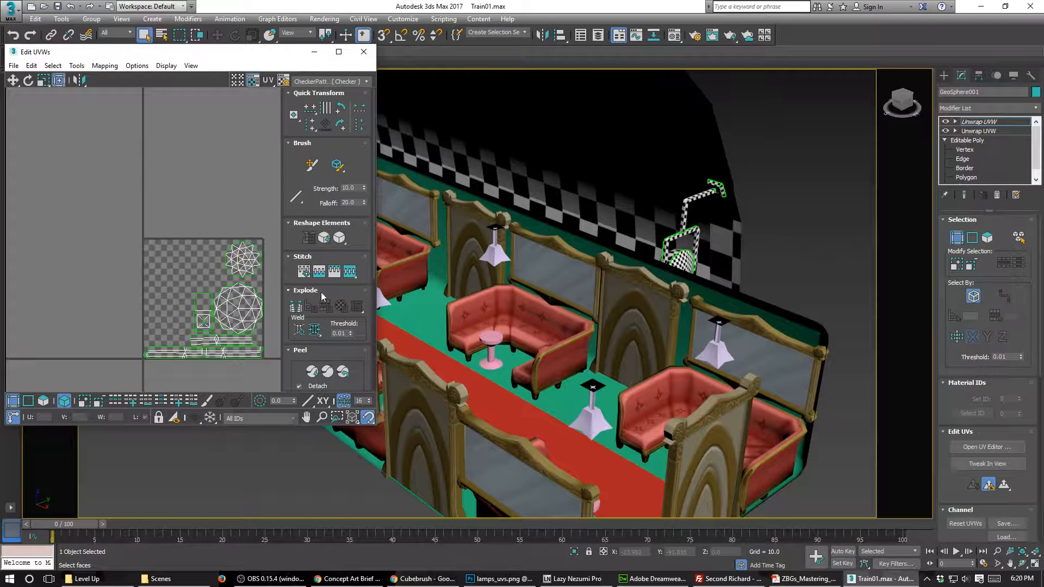
pyautogui.click(364, 52)
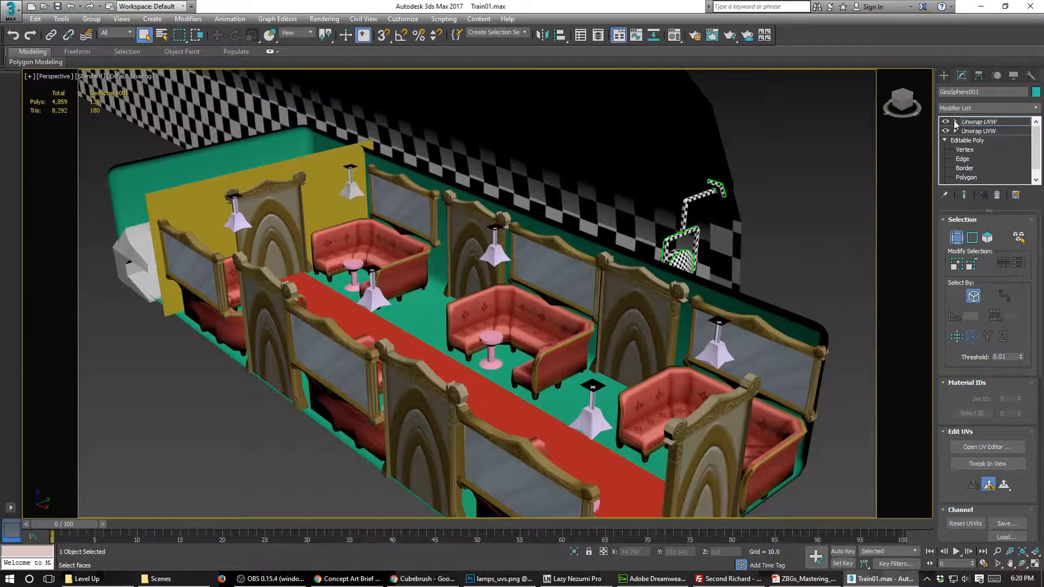
pyautogui.click(956, 122)
pyautogui.click(979, 122)
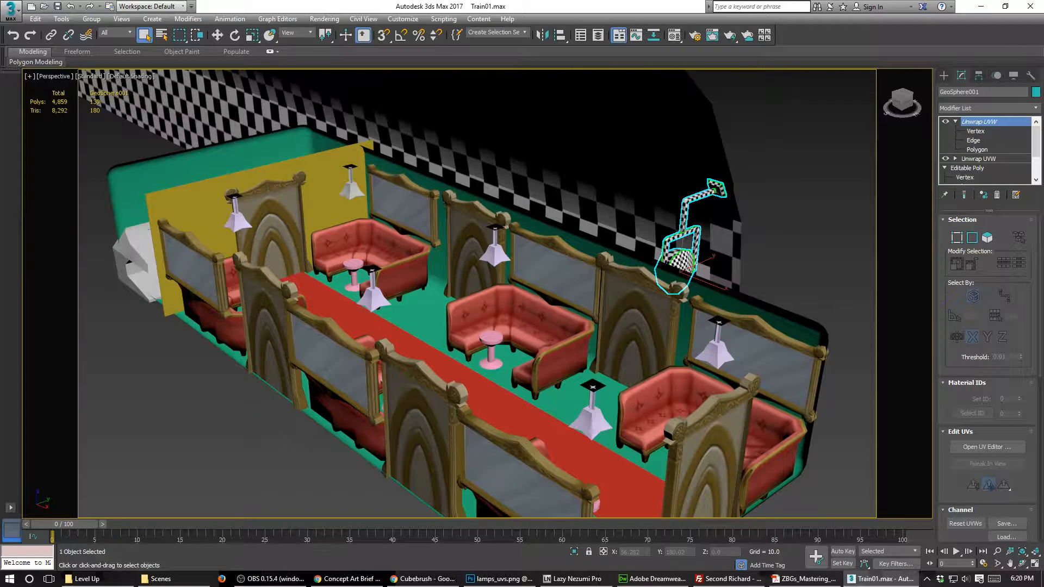
# Return to Photoshop, select the small square UV shell beside the cross-shaped shell and fill it with the dark brown foreground colour
pyautogui.hotkey('alt', 'Tab')
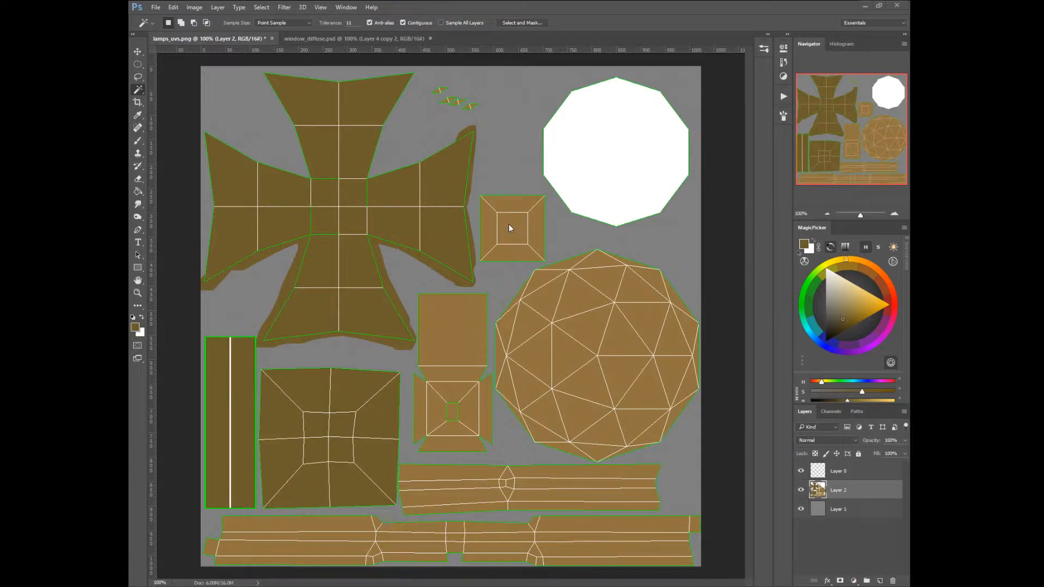
pyautogui.rightClick(508, 223)
pyautogui.click(496, 262)
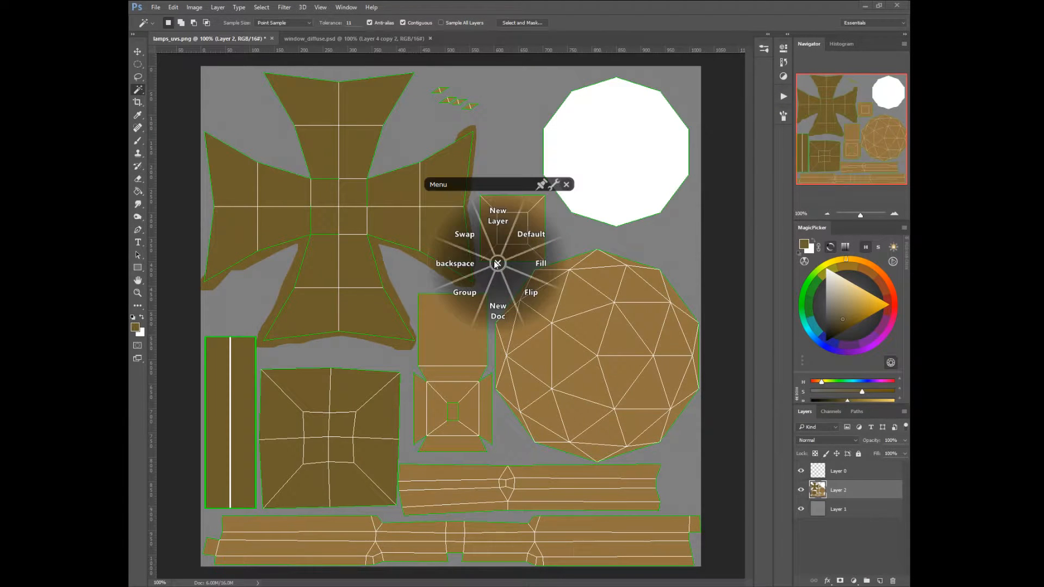
pyautogui.click(458, 263)
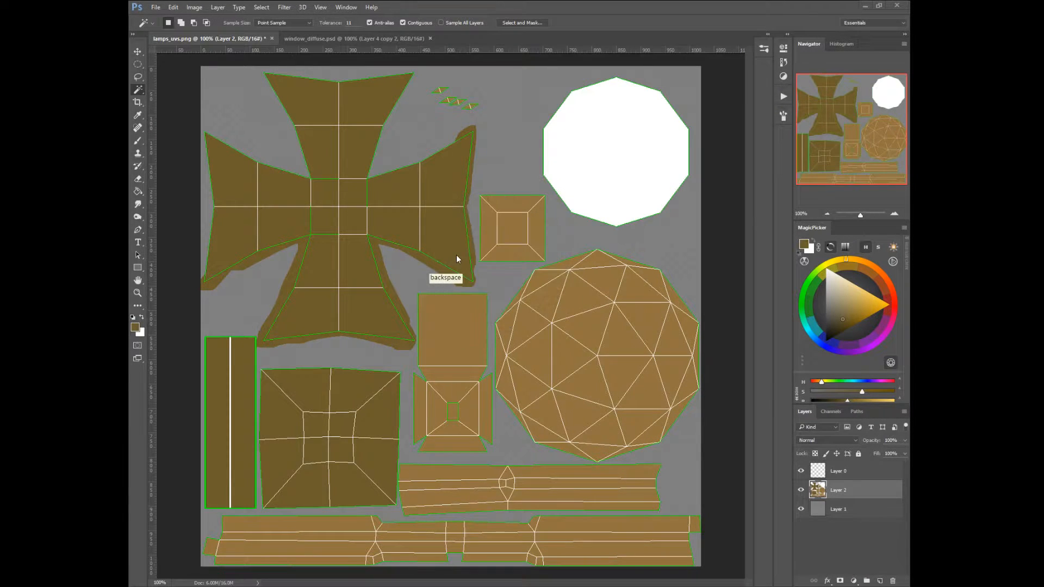
pyautogui.click(510, 232)
pyautogui.rightClick(505, 235)
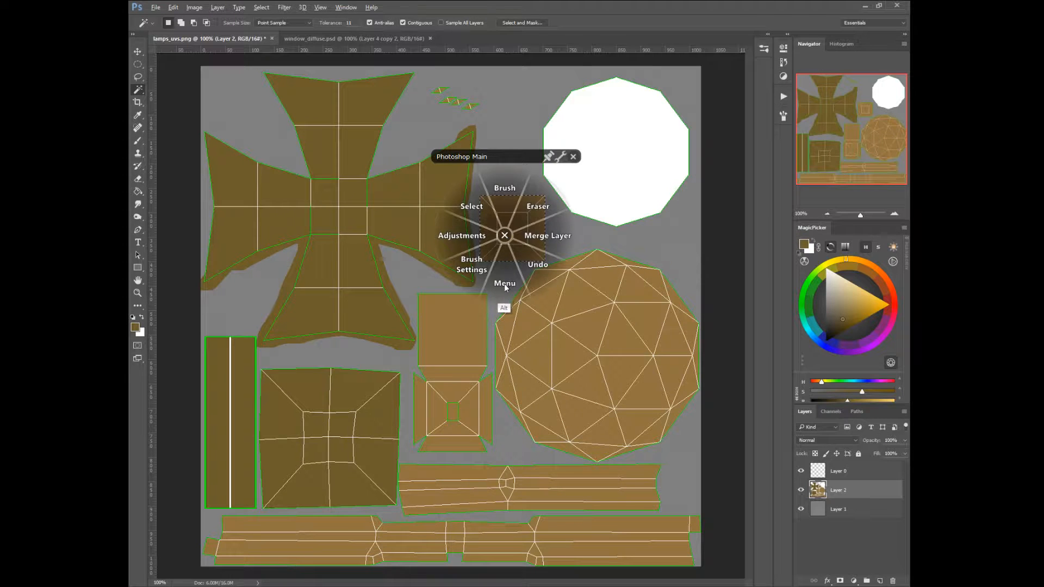
pyautogui.click(504, 283)
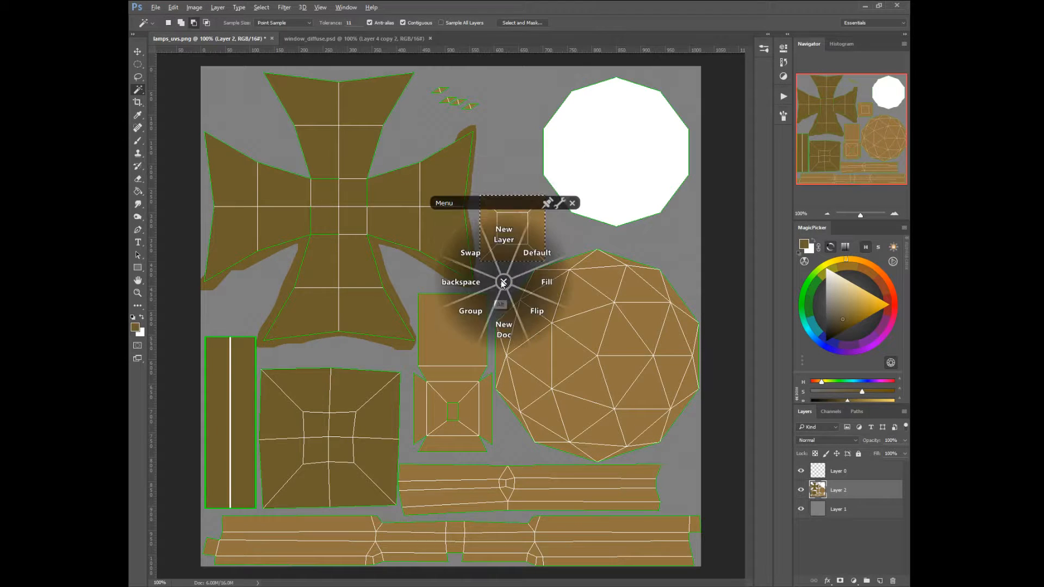
pyautogui.click(462, 283)
pyautogui.rightClick(504, 236)
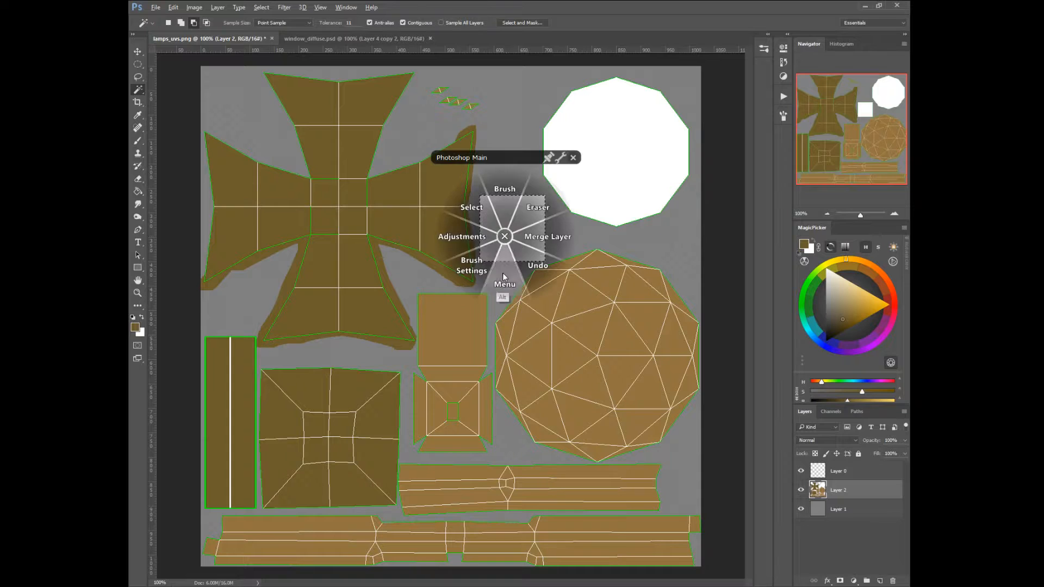
pyautogui.click(503, 275)
pyautogui.click(454, 270)
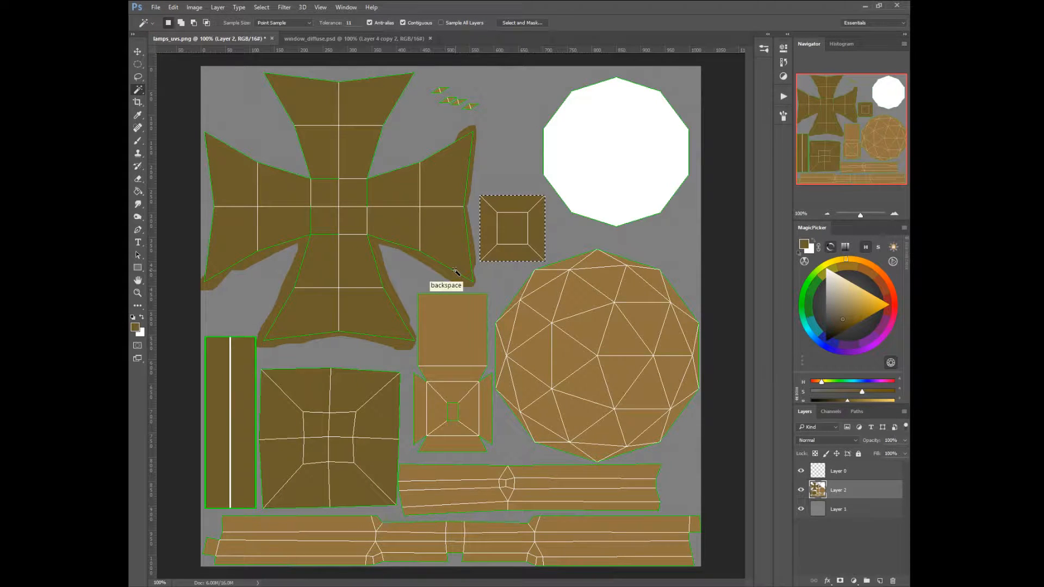
# Clear the selection and paint dark brown over the row of tiny UV shells beside the cross-shaped shell with the Brush
pyautogui.rightClick(438, 117)
pyautogui.click(441, 95)
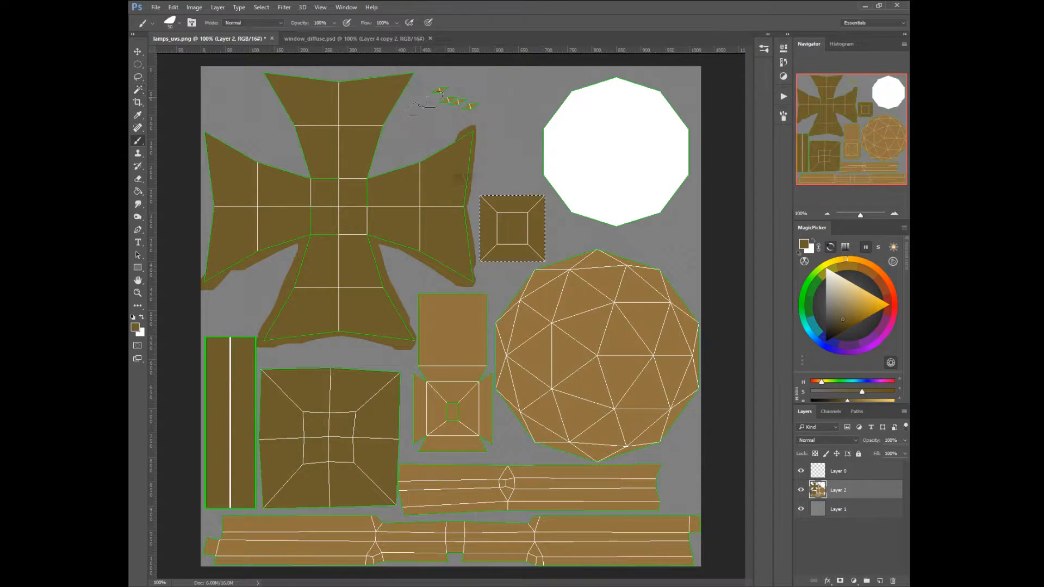
pyautogui.rightClick(406, 149)
pyautogui.click(372, 123)
pyautogui.click(340, 94)
pyautogui.moveTo(440, 88)
pyautogui.mouseDown()
pyautogui.moveTo(480, 106)
pyautogui.moveTo(429, 82)
pyautogui.mouseUp()
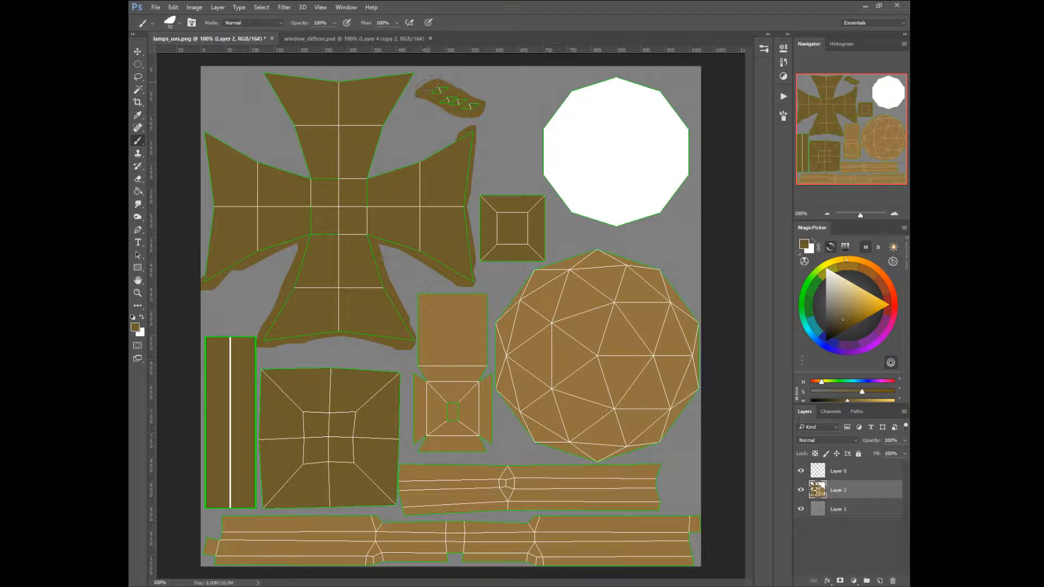
# Save the texture as lamps_uvs.psd in the Scenes folder with layers and Maximize Compatibility enabled
pyautogui.hotkey('ctrl', 'shift', 's')
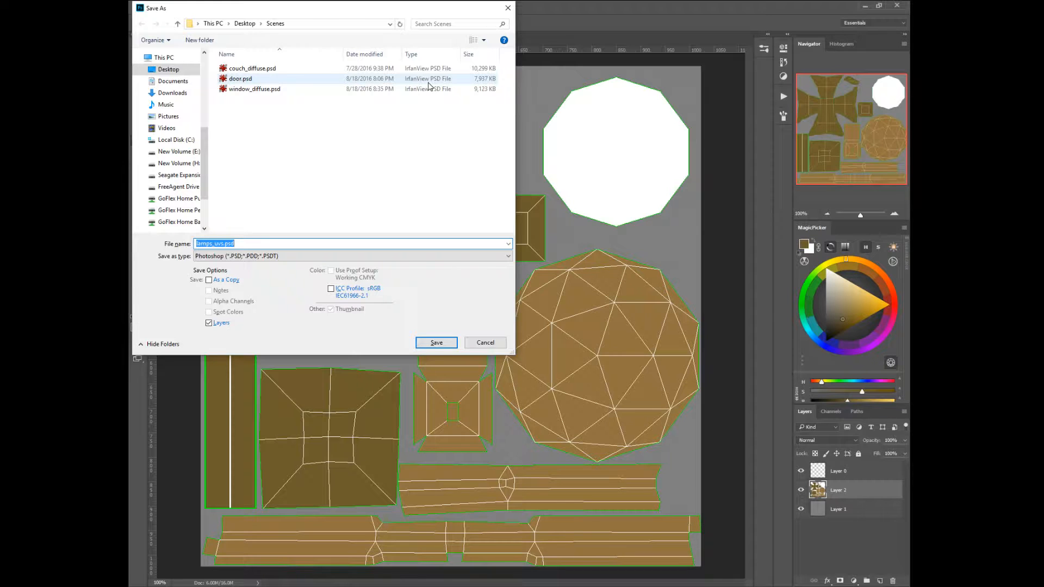
pyautogui.press('Return')
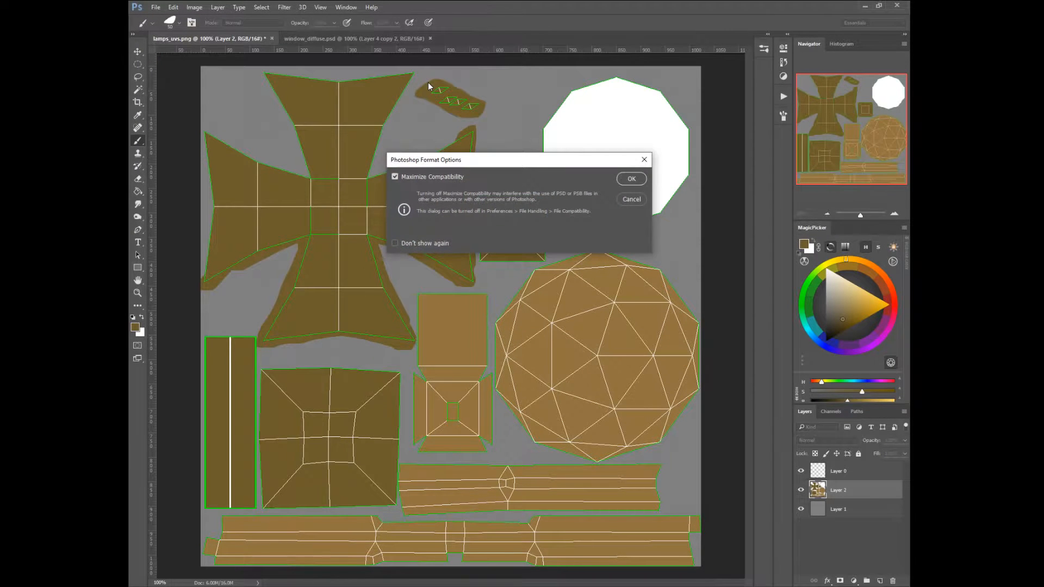
pyautogui.press('Return')
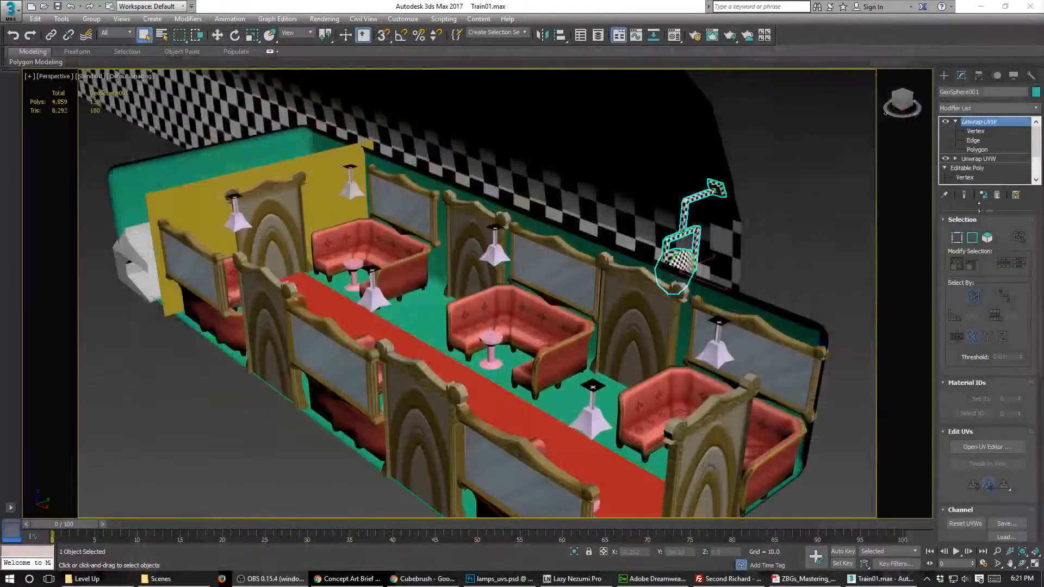
# In 3ds Max, select the hanging lamp and load lamps_uvs.psd as the diffuse bitmap of an unused material slot
pyautogui.click(347, 188)
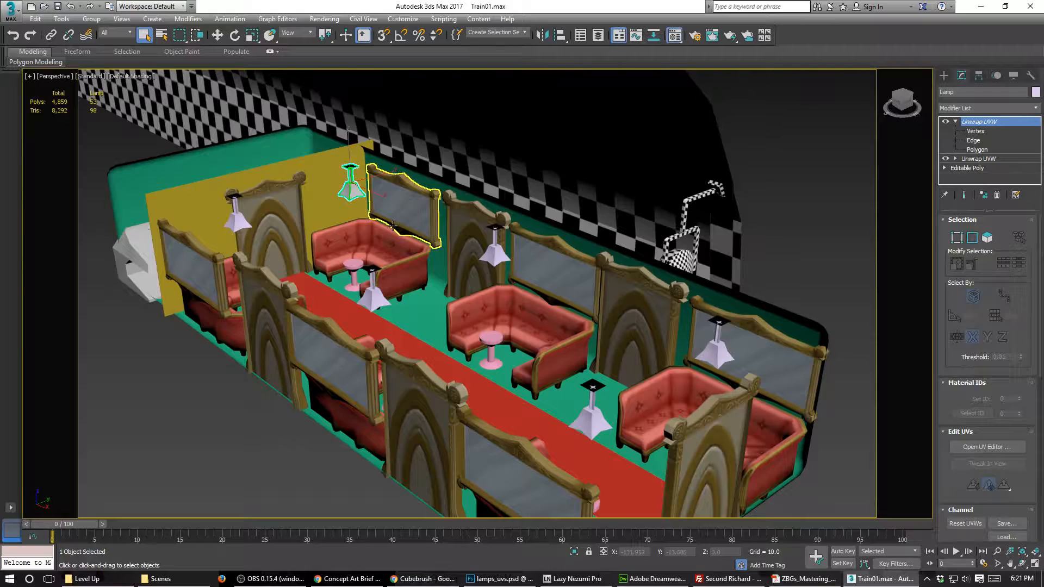
pyautogui.click(674, 35)
pyautogui.click(685, 164)
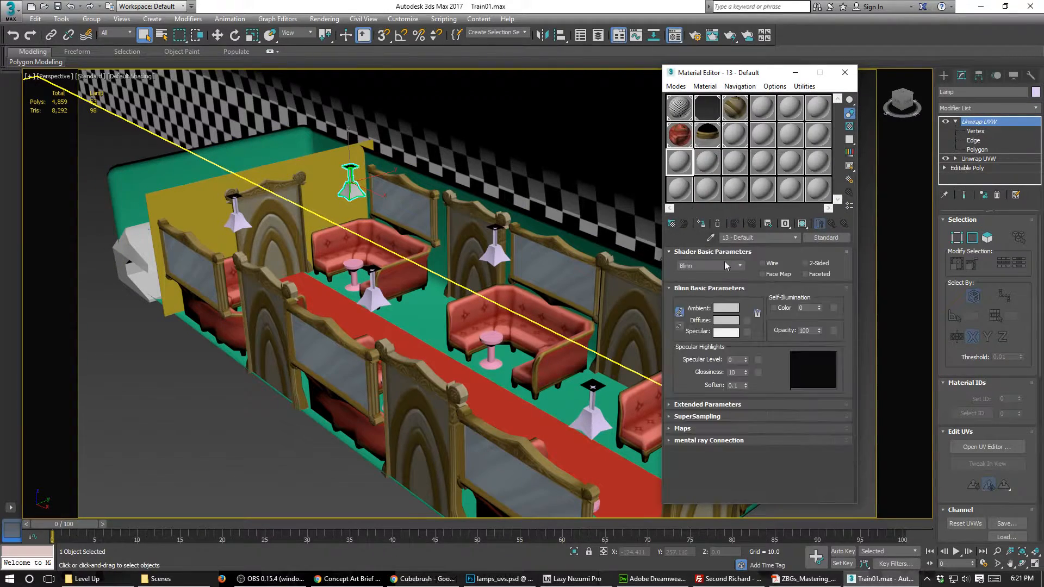
pyautogui.click(747, 320)
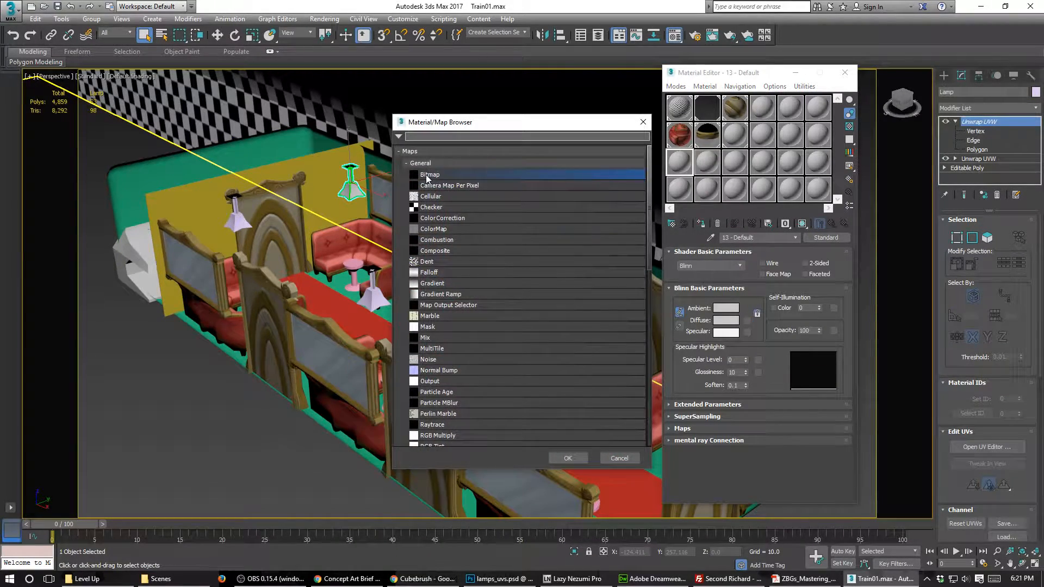
pyautogui.doubleClick(428, 175)
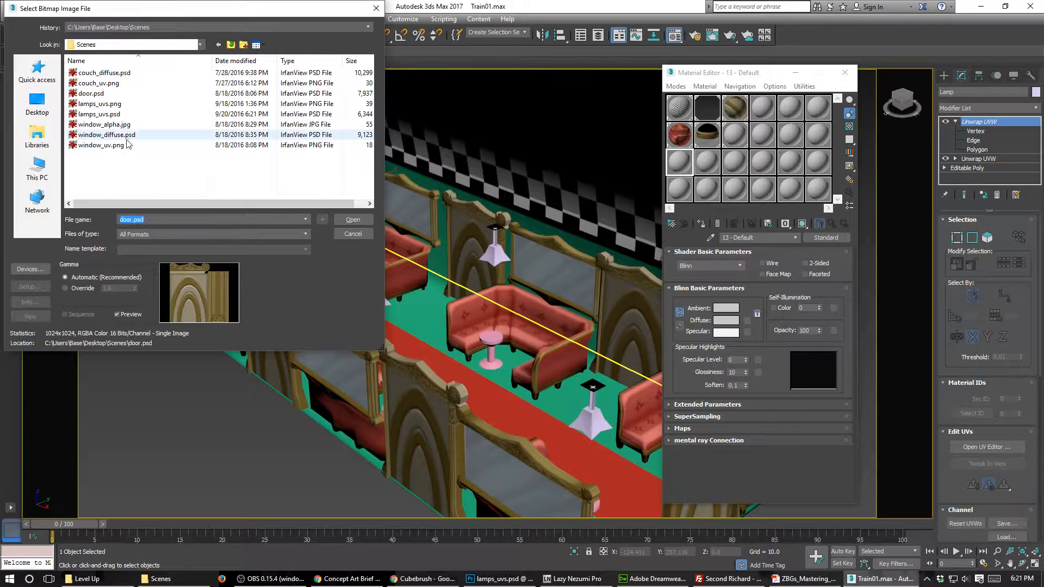
pyautogui.click(100, 114)
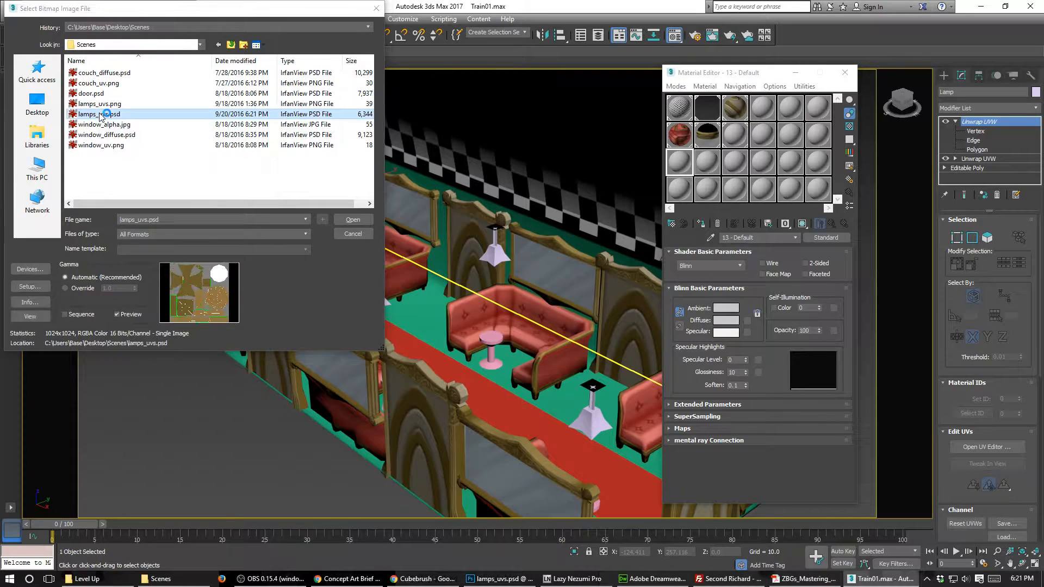
pyautogui.doubleClick(100, 114)
pyautogui.click(163, 271)
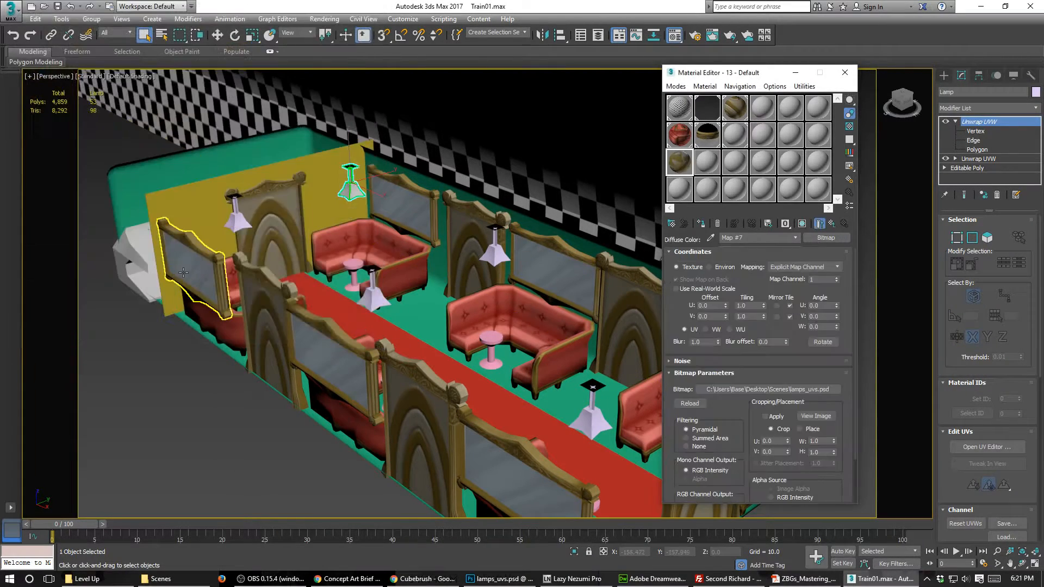
# Enable the texture's display in the viewport and rename the material to lamps
pyautogui.click(802, 225)
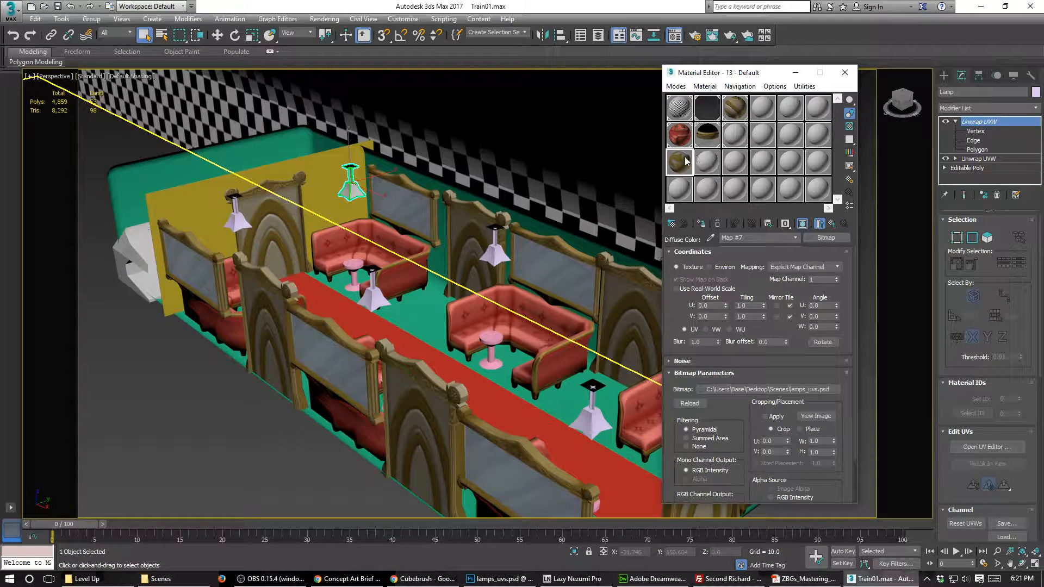
pyautogui.click(836, 226)
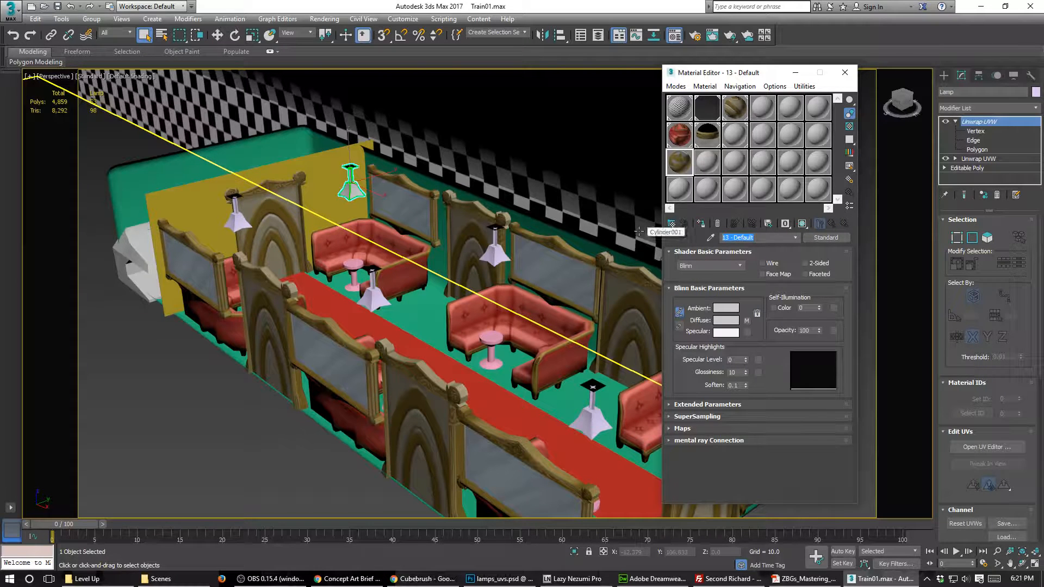
pyautogui.write('lamps')
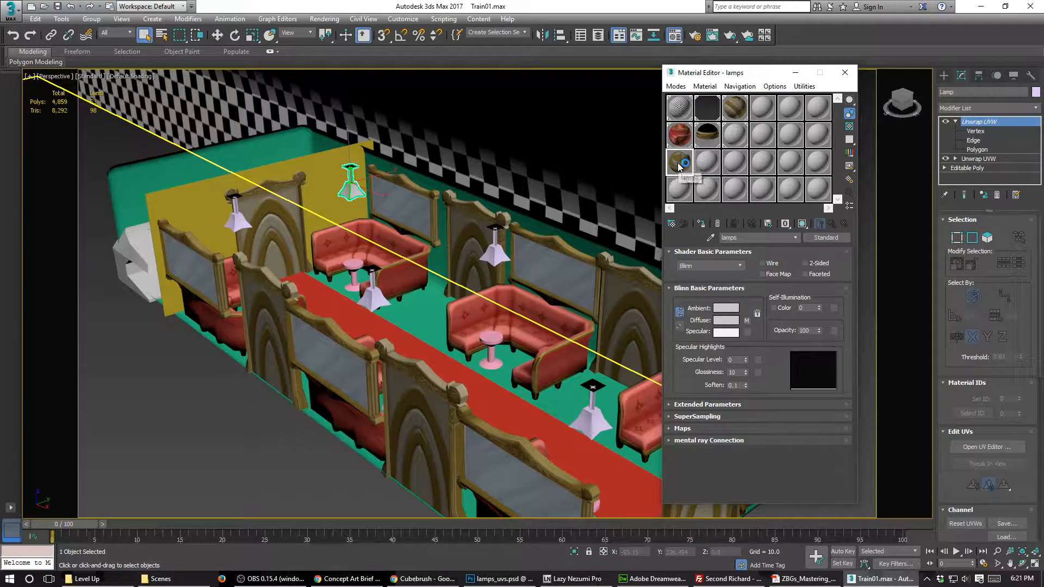
# Assign the lamps material to the selected hanging lamp and to the wall lamp with the sphere
pyautogui.moveTo(680, 163); pyautogui.dragTo(354, 188)
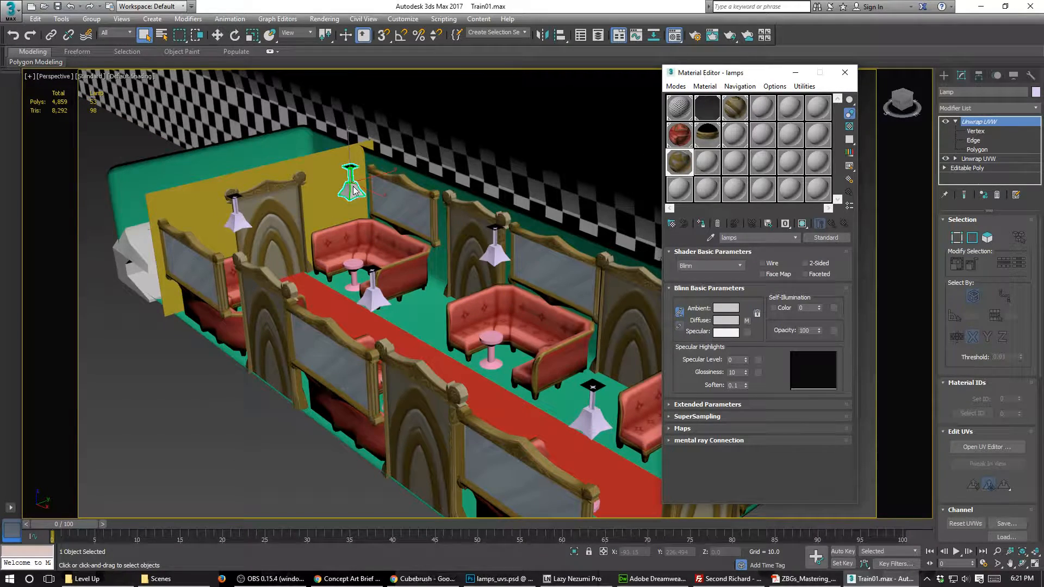
pyautogui.keyDown('alt'); pyautogui.moveTo(446, 282); pyautogui.dragTo(247, 235, button='middle'); pyautogui.keyUp('alt')
pyautogui.moveTo(679, 169); pyautogui.dragTo(360, 351)
pyautogui.scroll(3, 360, 351)
pyautogui.keyDown('alt'); pyautogui.moveTo(337, 345); pyautogui.dragTo(292, 547, button='middle'); pyautogui.keyUp('alt')
pyautogui.scroll(-3, 390, 278)
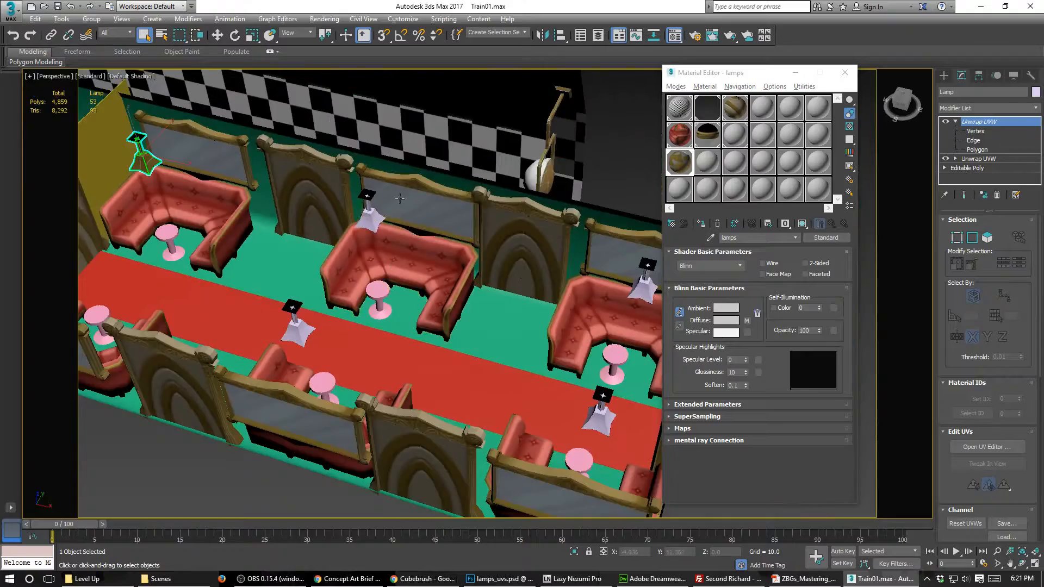
# Isolate the hanging lamp to inspect how the painted texture sits on its stem and shade
pyautogui.keyDown('alt'); pyautogui.moveTo(390, 278); pyautogui.dragTo(435, 359, button='middle'); pyautogui.keyUp('alt')
pyautogui.moveTo(435, 359); pyautogui.dragTo(261, 212, button='middle')
pyautogui.scroll(3, 299, 201)
pyautogui.keyDown('alt'); pyautogui.moveTo(354, 374); pyautogui.dragTo(348, 375, button='middle'); pyautogui.keyUp('alt')
pyautogui.hotkey('alt', 'q')
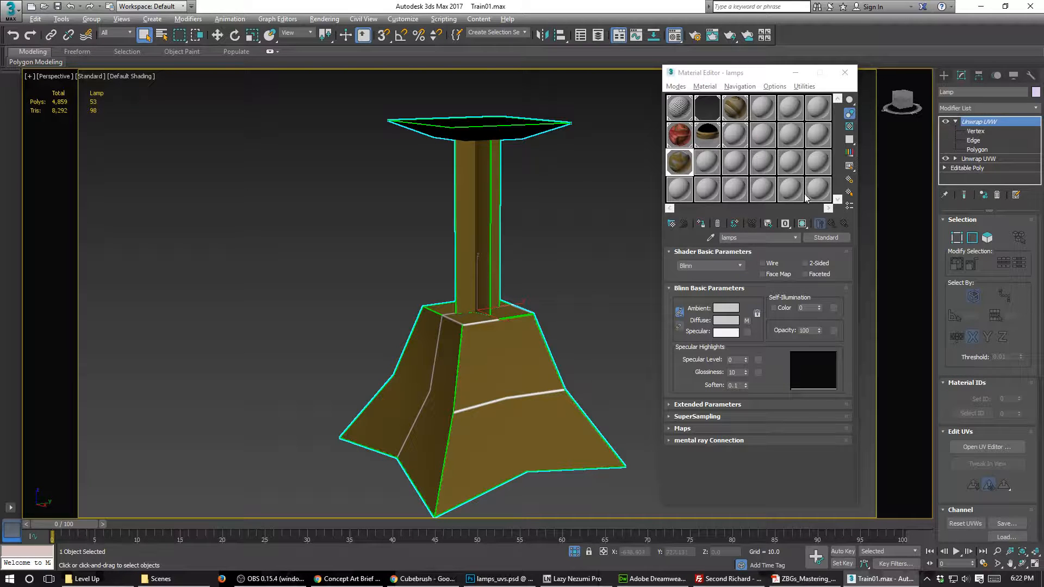
# Exit isolation, select the wall lamp and isolate it to inspect the texture on its arm and sphere
pyautogui.click(574, 551)
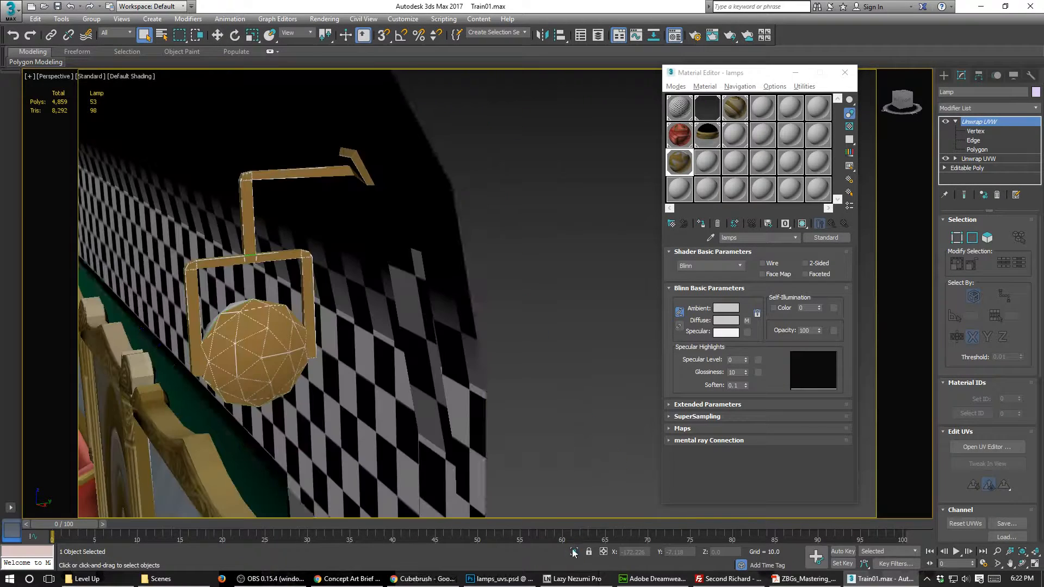
pyautogui.click(338, 306)
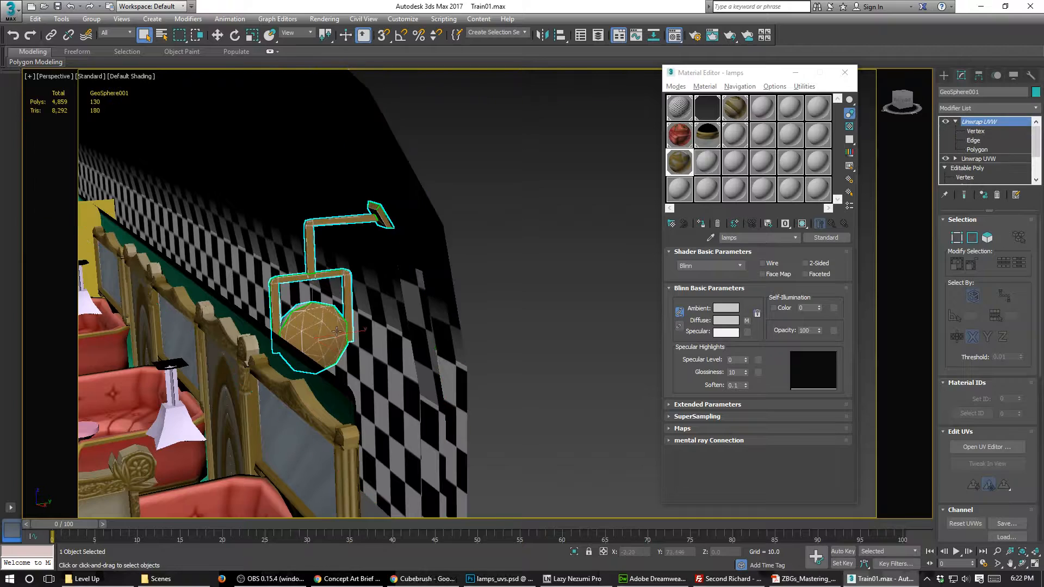
pyautogui.hotkey('alt', 'q')
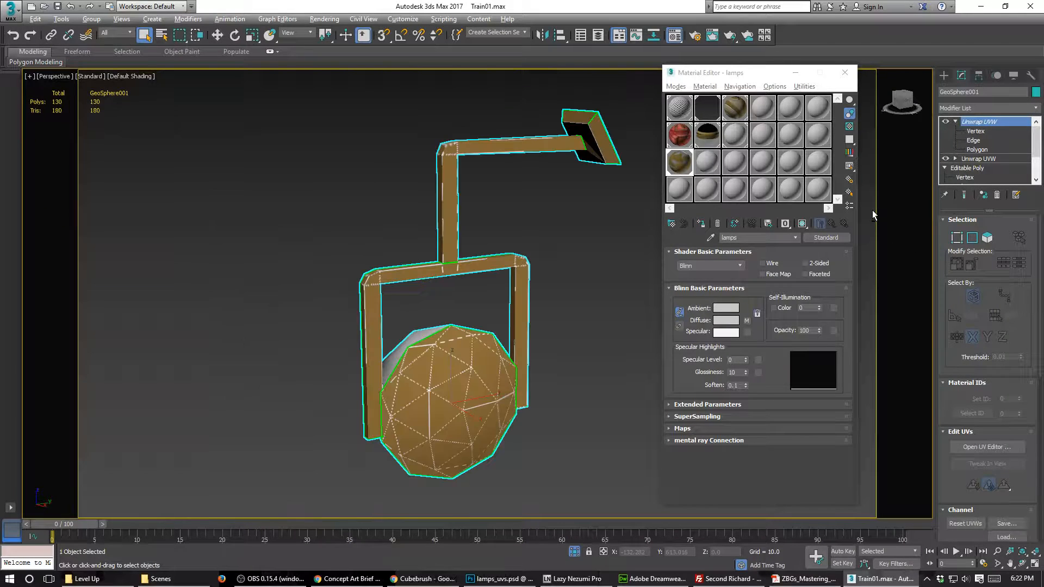
pyautogui.moveTo(516, 328)
pyautogui.keyDown('alt'); pyautogui.mouseDown(button='middle')
pyautogui.moveTo(528, 315)
pyautogui.moveTo(576, 320)
pyautogui.moveTo(518, 333)
pyautogui.moveTo(547, 334)
pyautogui.moveTo(518, 327)
pyautogui.mouseUp(button='middle'); pyautogui.keyUp('alt')
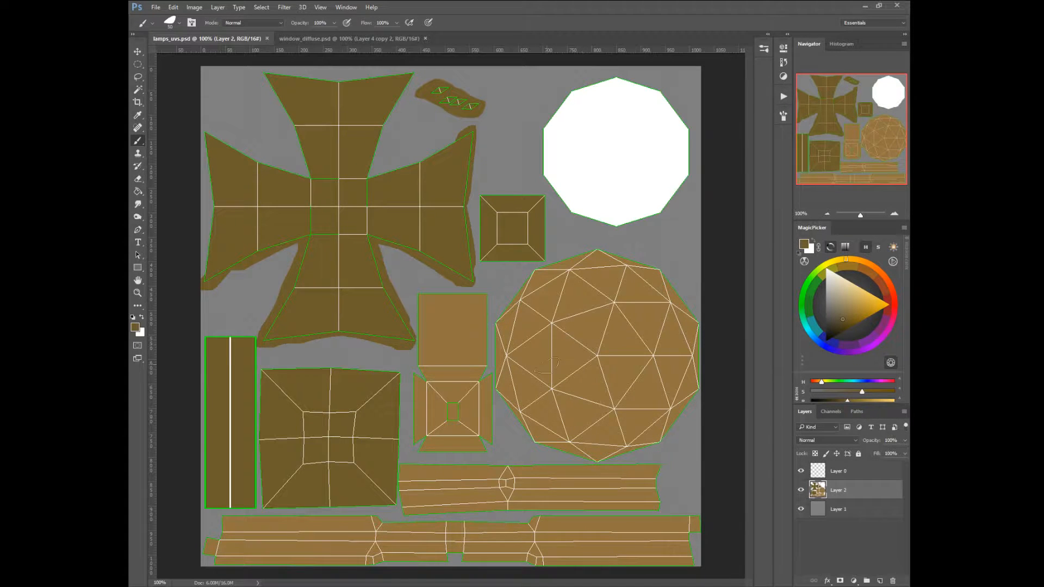
# Sample the light brown of the long lower strips and fill the white decagon in the texture's upper-right corner with it
pyautogui.click(138, 89)
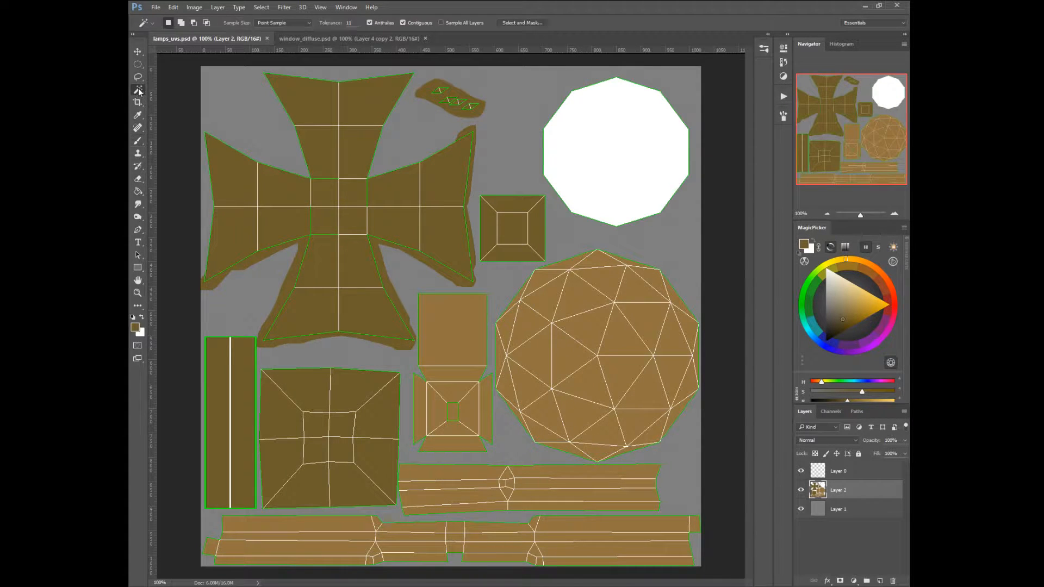
pyautogui.click(589, 353)
pyautogui.click(138, 191)
pyautogui.keyDown('alt'); pyautogui.click(478, 491); pyautogui.keyUp('alt')
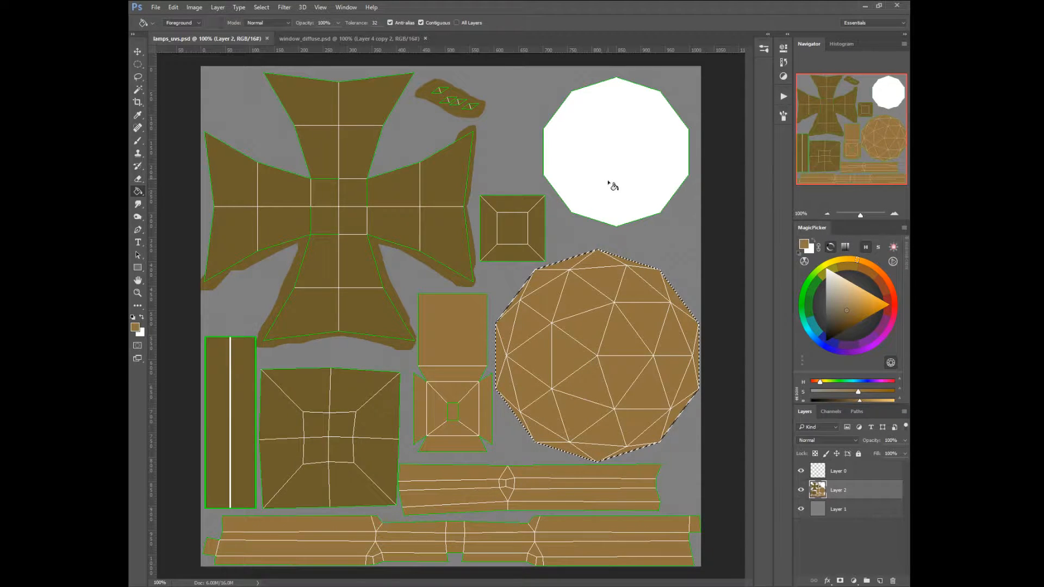
pyautogui.click(137, 89)
pyautogui.click(579, 157)
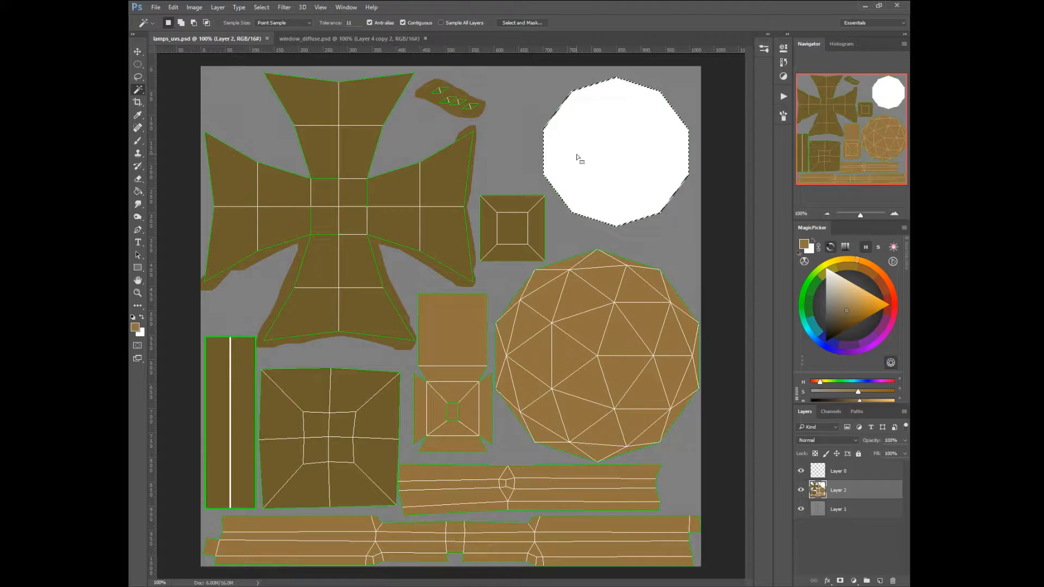
pyautogui.rightClick(583, 194)
pyautogui.click(575, 228)
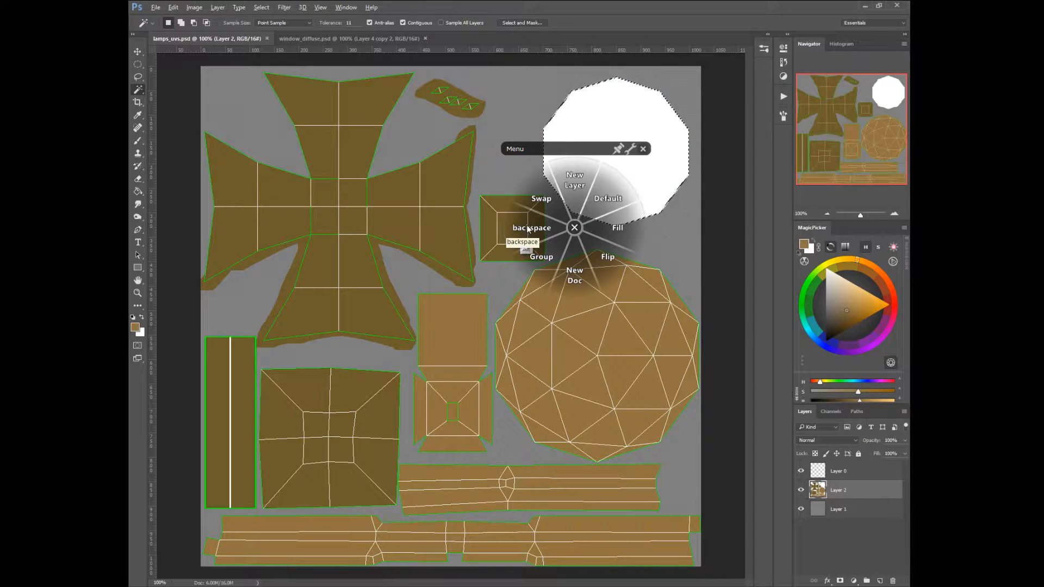
pyautogui.click(525, 229)
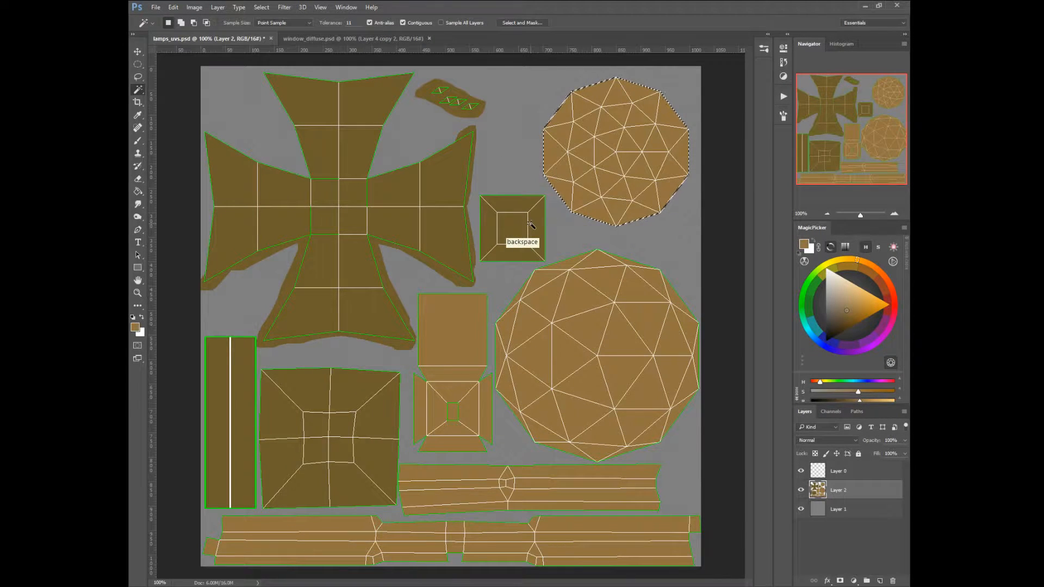
pyautogui.rightClick(590, 334)
pyautogui.click(592, 294)
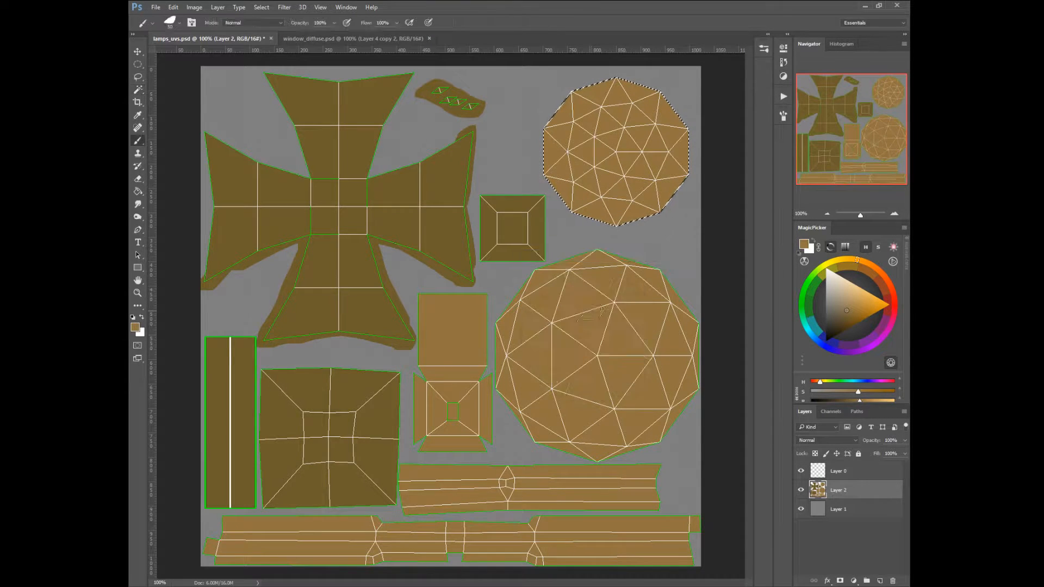
# Select the large decagon island and raise its lightness to about +67 with Hue/Saturation to make it cream
pyautogui.click(140, 93)
pyautogui.click(587, 361)
pyautogui.rightClick(587, 366)
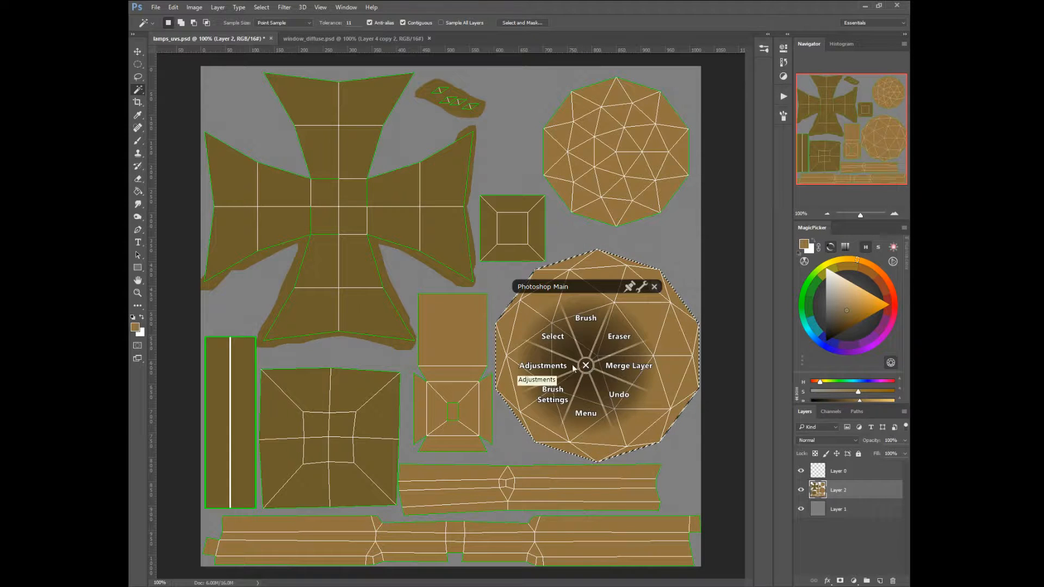
pyautogui.click(547, 370)
pyautogui.click(570, 434)
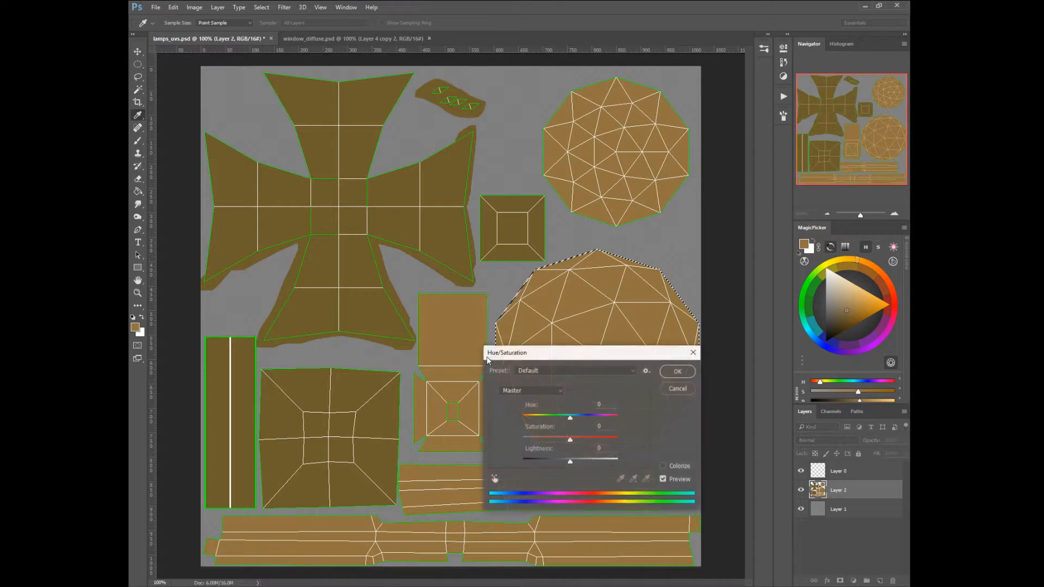
pyautogui.moveTo(582, 462); pyautogui.dragTo(604, 462)
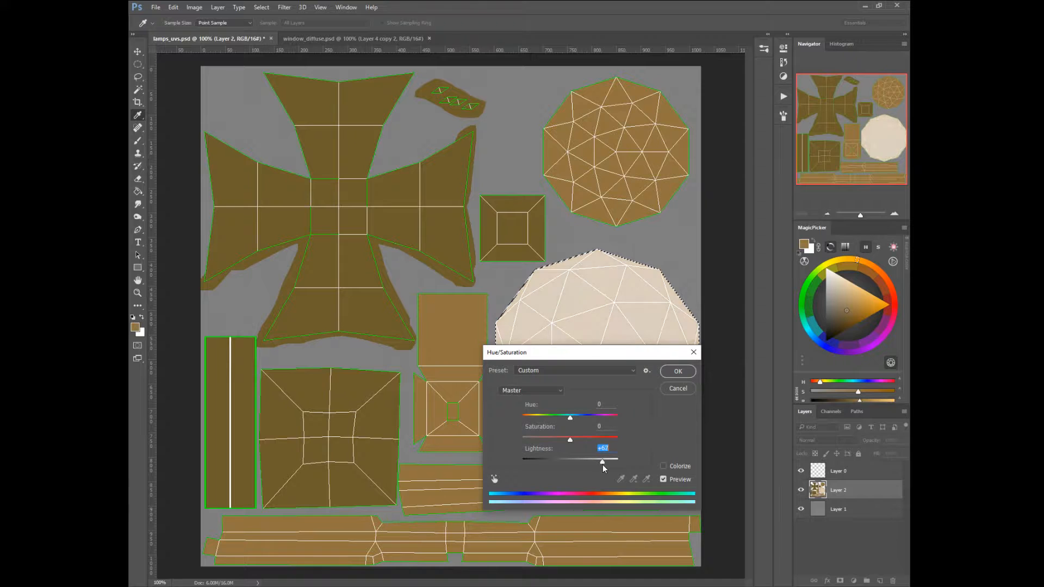
pyautogui.click(677, 372)
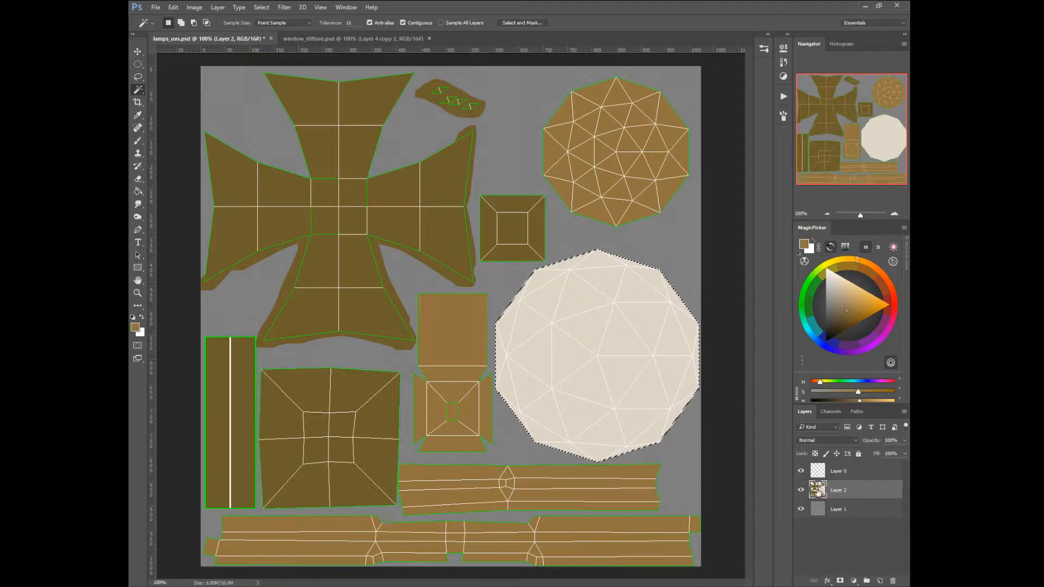
# Add a new layer above the base colour layer and clear the selection around the large decagon
pyautogui.rightClick(404, 349)
pyautogui.click(403, 389)
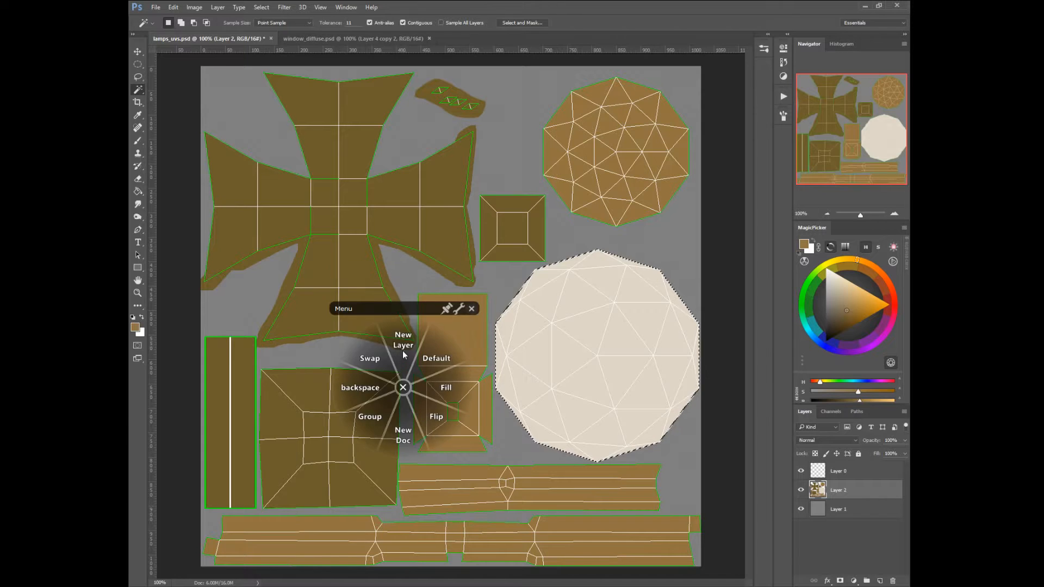
pyautogui.click(402, 350)
pyautogui.click(597, 184)
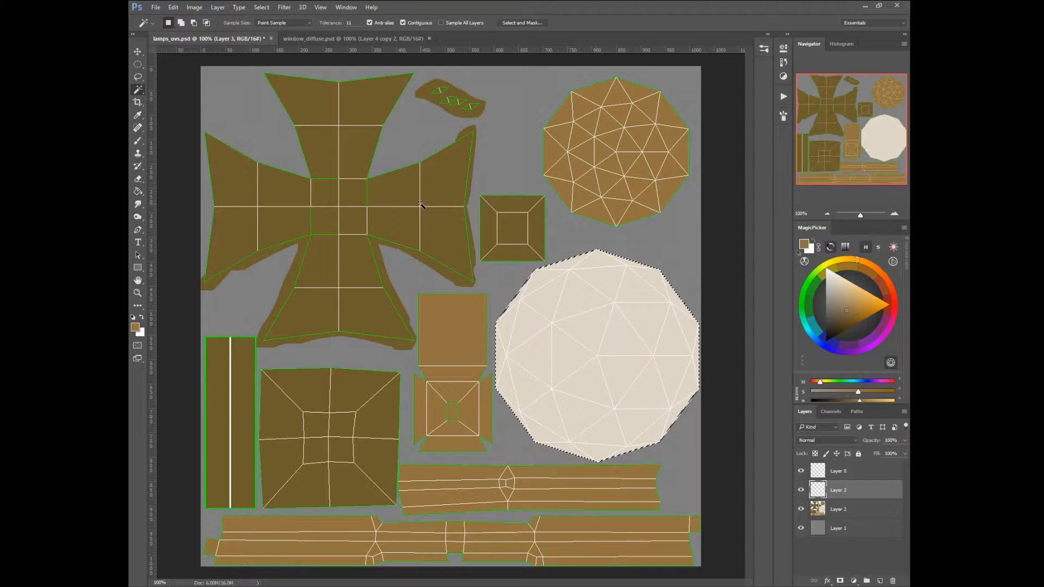
pyautogui.rightClick(416, 191)
pyautogui.click(411, 163)
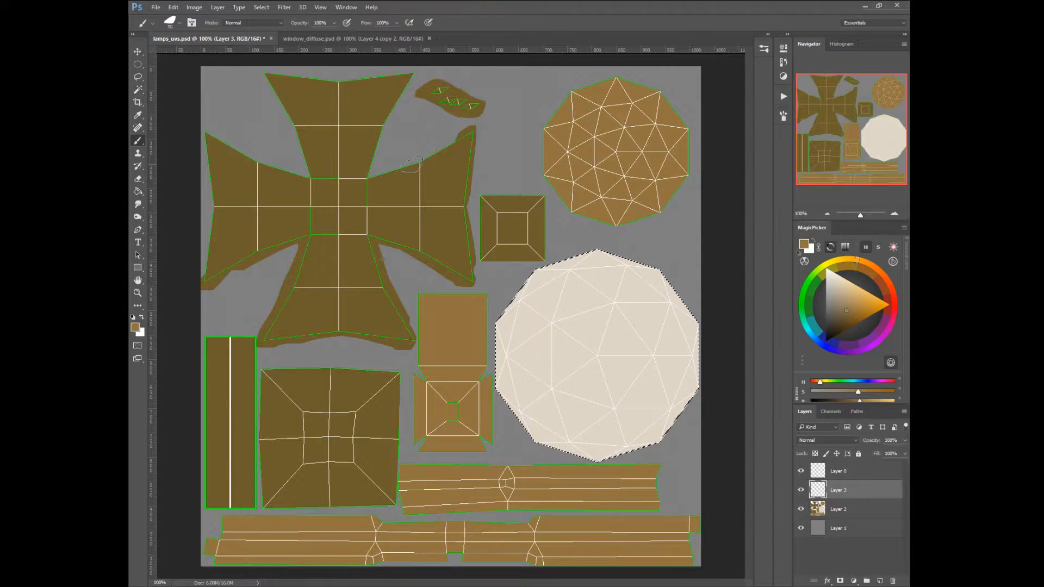
pyautogui.rightClick(474, 346)
pyautogui.click(440, 314)
pyautogui.click(412, 288)
# Outline an inset trapezoid panel on the left arm of the cross-shaped shade with the Polygonal Lasso
pyautogui.click(139, 78)
pyautogui.rightClick(139, 78)
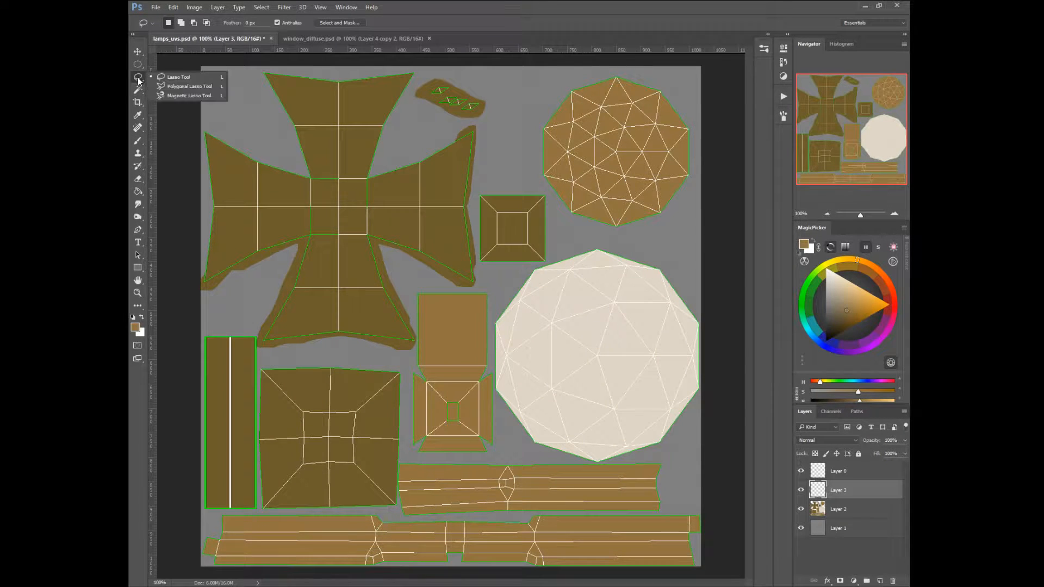
pyautogui.click(163, 87)
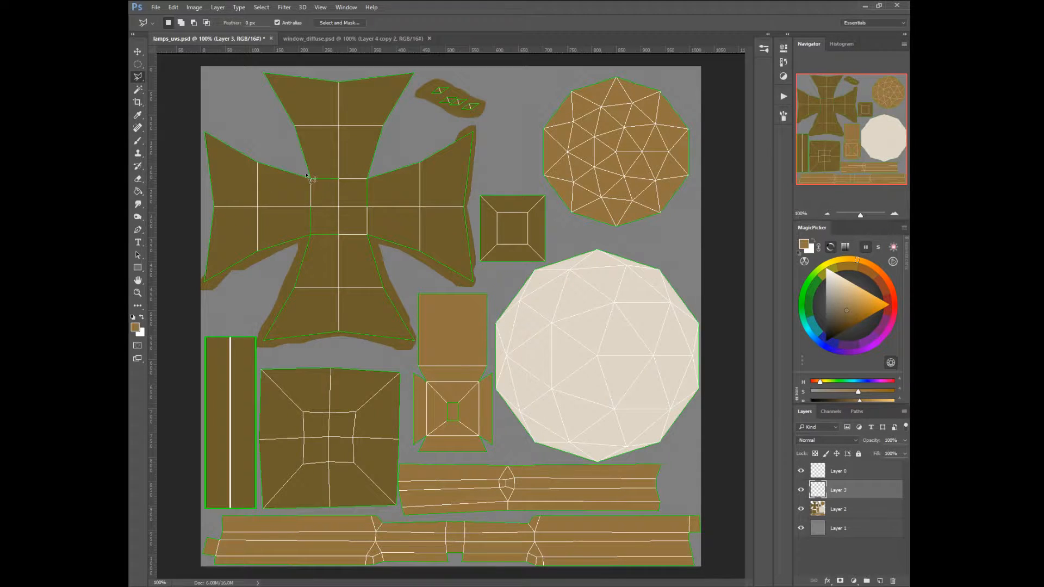
pyautogui.click(223, 169)
pyautogui.click(228, 207)
pyautogui.click(221, 254)
pyautogui.click(258, 241)
# Pick a bright yellow and paint the selected panel on the cross's left arm with it
pyautogui.click(833, 264)
pyautogui.moveTo(852, 298); pyautogui.dragTo(865, 292)
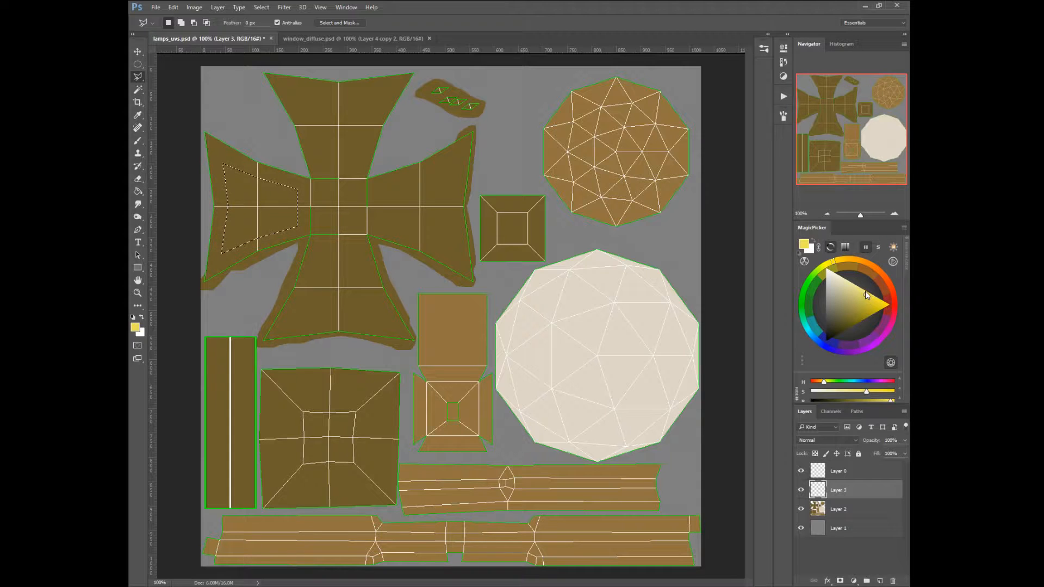
pyautogui.rightClick(279, 216)
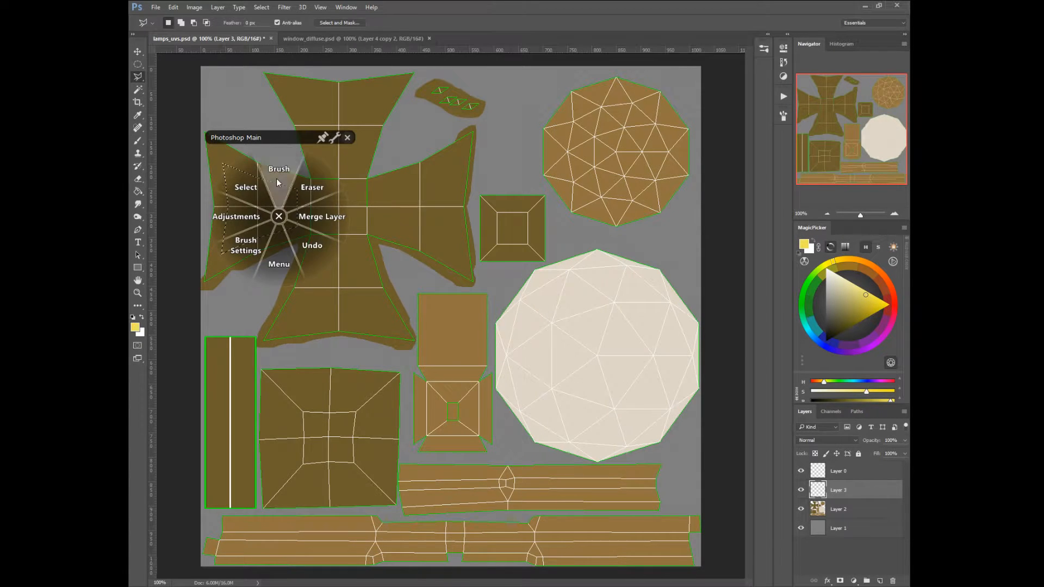
pyautogui.click(278, 182)
pyautogui.moveTo(298, 205); pyautogui.dragTo(232, 176)
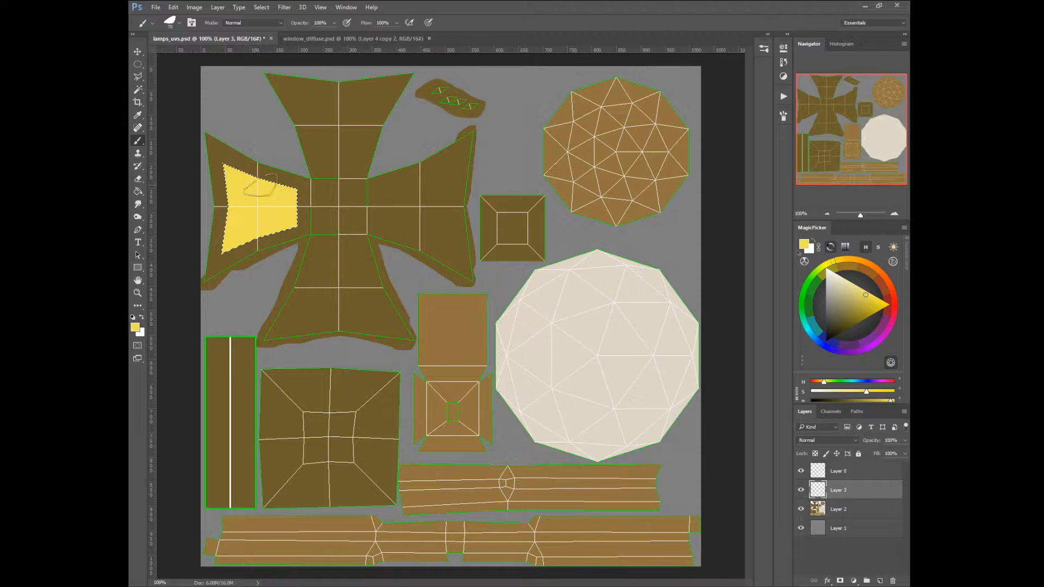
# Copy the yellow panel to the cross's right arm, flip it to fit that arm and position it inside the border
pyautogui.moveTo(224, 181)
pyautogui.mouseDown()
pyautogui.moveTo(227, 214)
pyautogui.moveTo(255, 192)
pyautogui.moveTo(234, 216)
pyautogui.moveTo(437, 227)
pyautogui.moveTo(493, 218)
pyautogui.moveTo(462, 158)
pyautogui.moveTo(384, 168)
pyautogui.moveTo(361, 198)
pyautogui.moveTo(372, 177)
pyautogui.mouseUp()
pyautogui.rightClick(433, 230)
pyautogui.click(398, 199)
pyautogui.click(398, 155)
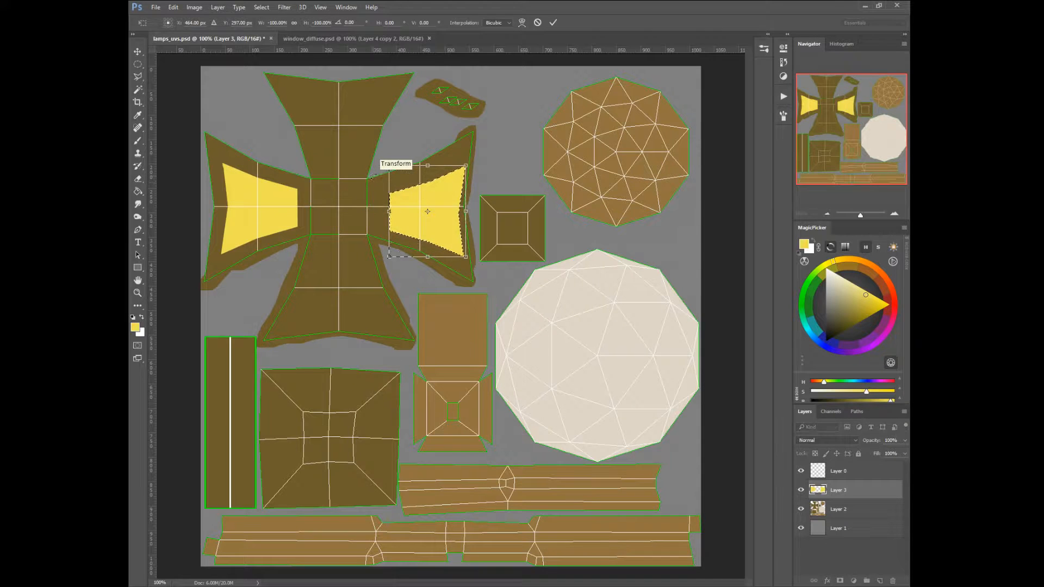
pyautogui.moveTo(411, 217)
pyautogui.mouseDown()
pyautogui.moveTo(379, 210)
pyautogui.moveTo(321, 144)
pyautogui.moveTo(326, 186)
pyautogui.mouseUp()
pyautogui.press('Return')
pyautogui.press('b')
# Place a copy of the yellow panel on the cross's top arm, rotated -90 degrees and centred within it
pyautogui.rightClick(315, 139)
pyautogui.click(278, 108)
pyautogui.click(280, 79)
pyautogui.moveTo(338, 146); pyautogui.dragTo(334, 140)
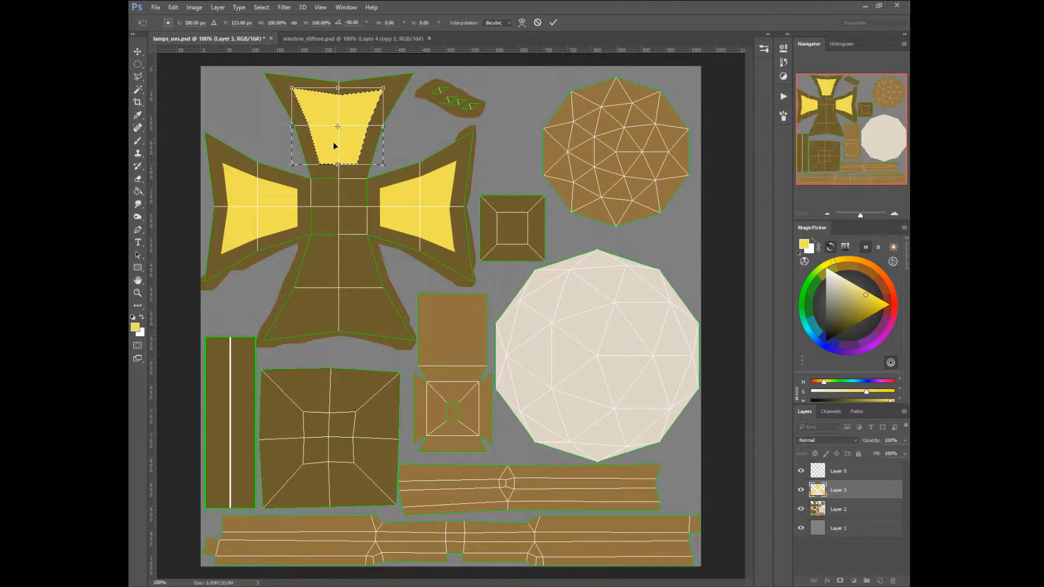
pyautogui.press('Return')
pyautogui.press('b')
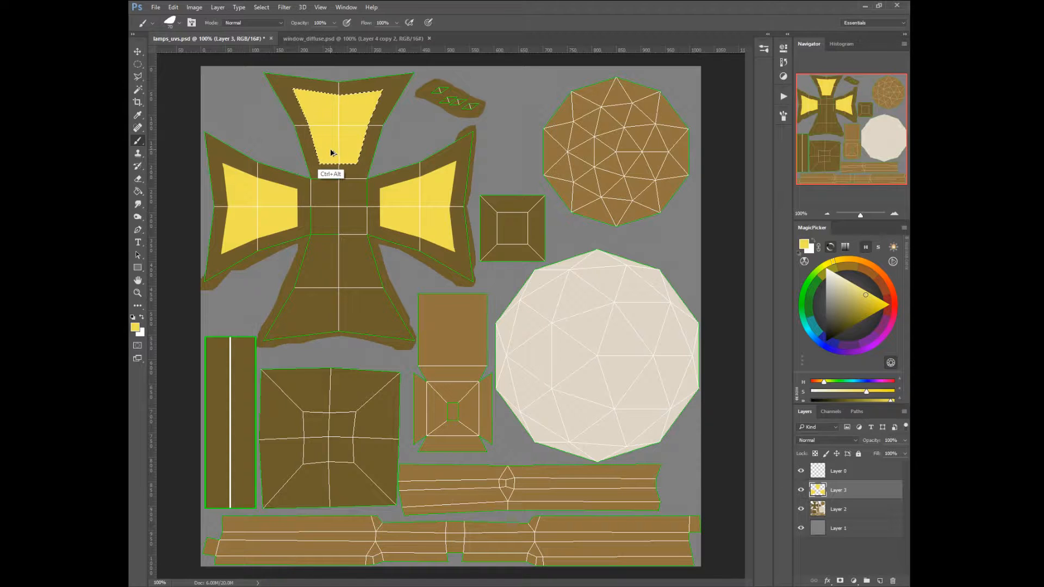
# Copy the top yellow panel to the cross's bottom arm, flip it vertically, centre it there and deselect
pyautogui.keyDown('ctrl'); pyautogui.keyDown('alt'); pyautogui.moveTo(329, 152); pyautogui.dragTo(334, 326); pyautogui.keyUp('alt'); pyautogui.keyUp('ctrl')
pyautogui.rightClick(328, 315)
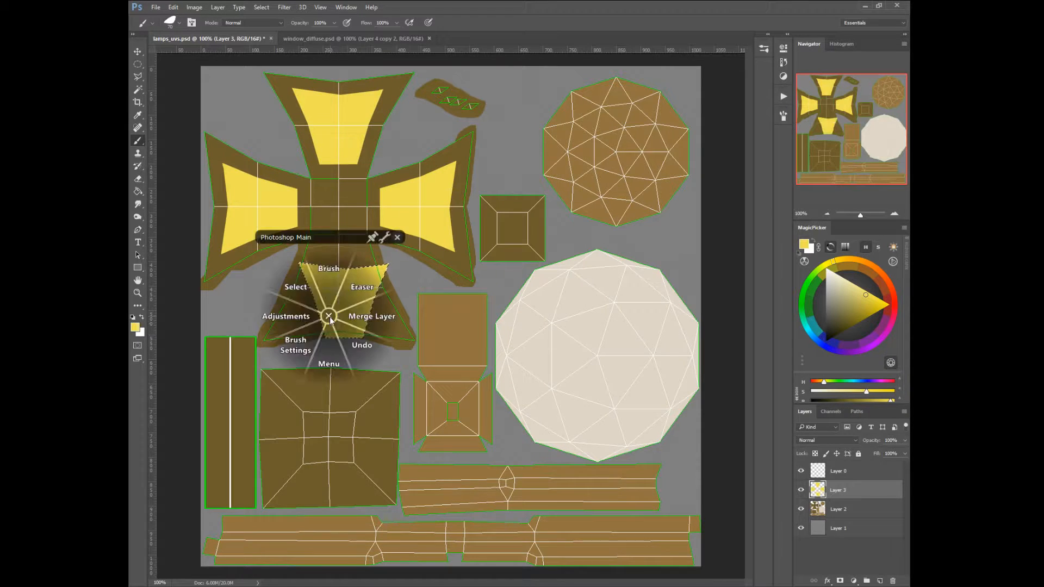
pyautogui.click(300, 290)
pyautogui.click(305, 256)
pyautogui.rightClick(308, 279)
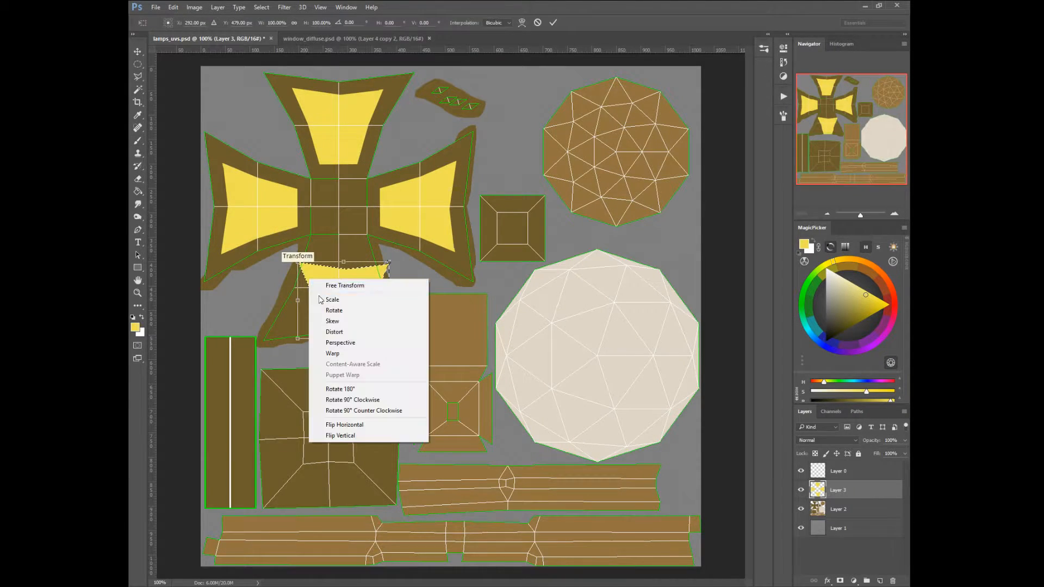
pyautogui.click(340, 435)
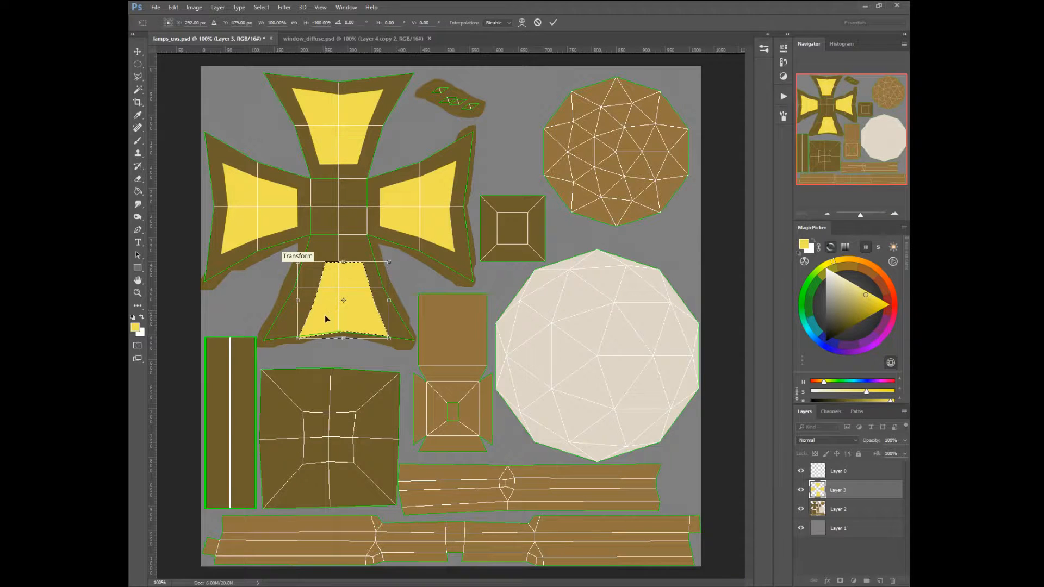
pyautogui.moveTo(323, 315); pyautogui.dragTo(318, 300)
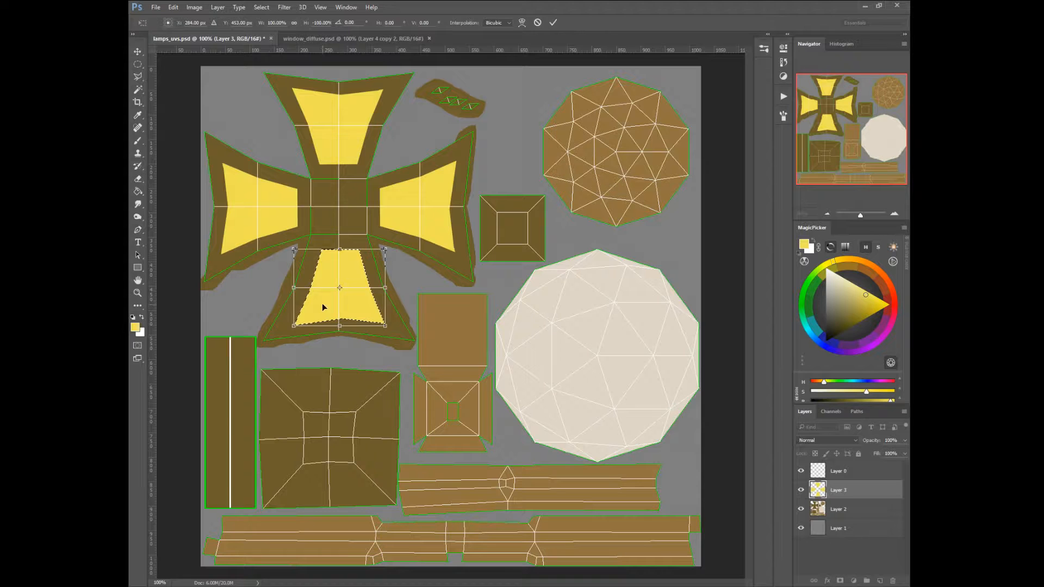
pyautogui.press('Return')
pyautogui.press('b')
pyautogui.rightClick(381, 376)
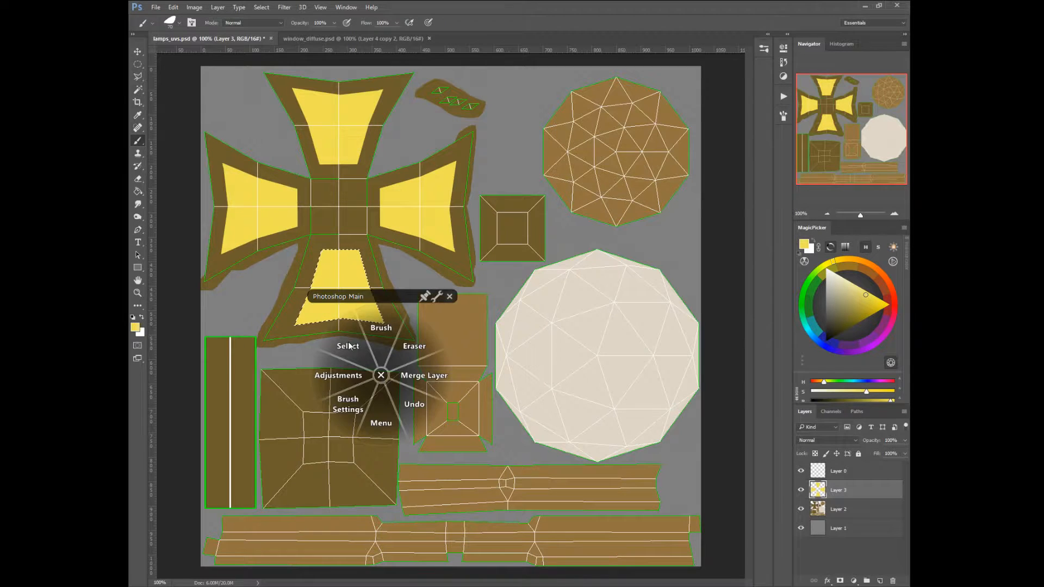
pyautogui.click(342, 340)
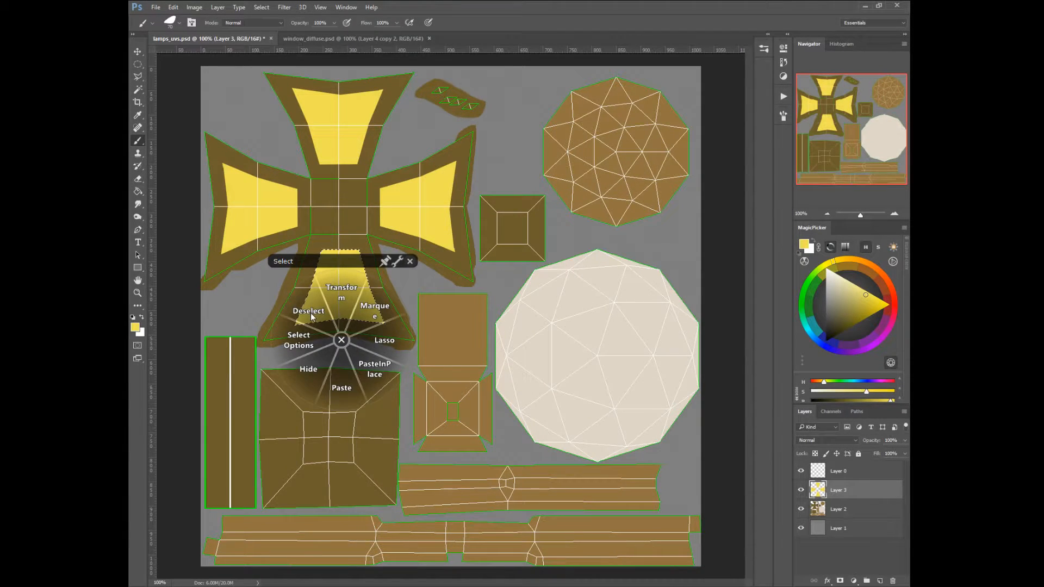
pyautogui.click(312, 312)
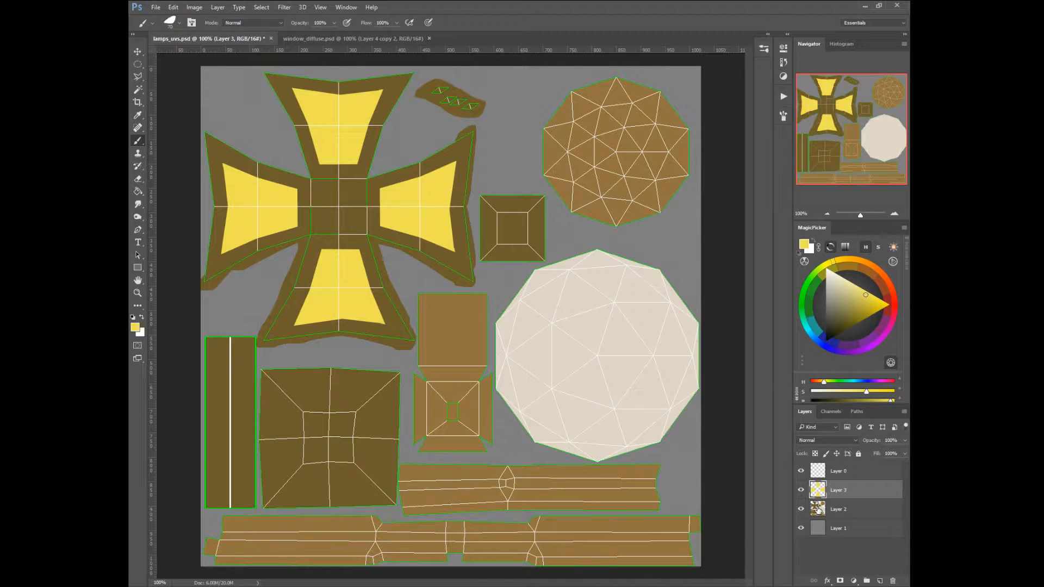
# Add a new layer directly above Layer 2 for the strip details and make the brush smaller
pyautogui.click(819, 508)
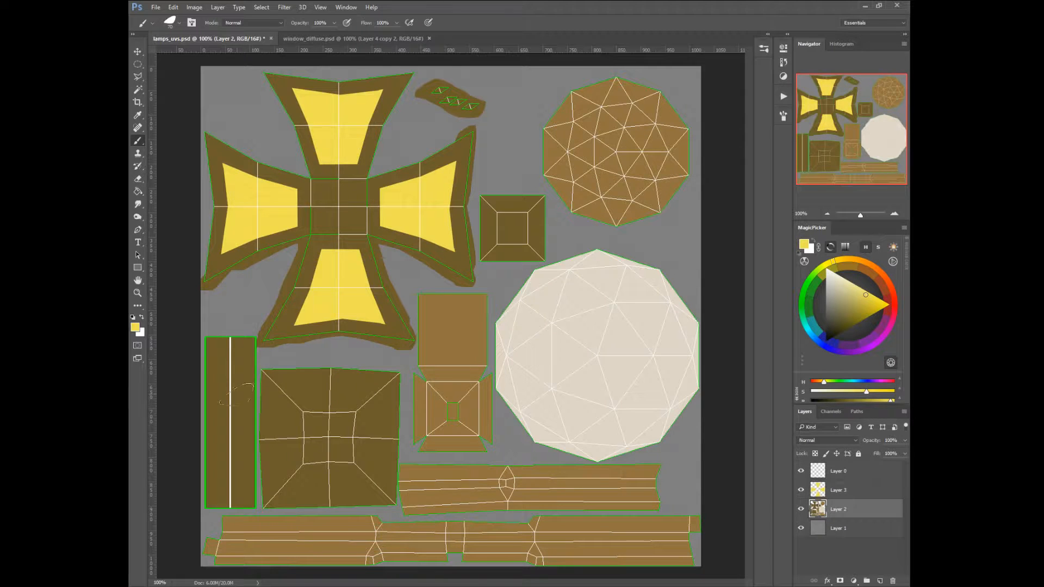
pyautogui.press('[')
pyautogui.press('[')
pyautogui.press('[')
pyautogui.press('[')
pyautogui.rightClick(235, 383)
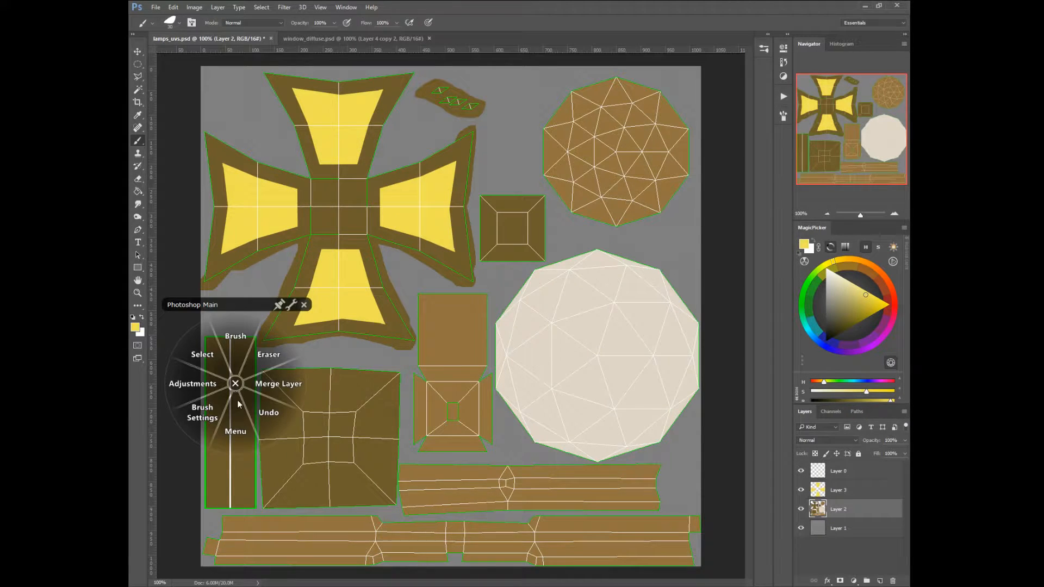
pyautogui.click(235, 413)
pyautogui.click(234, 377)
pyautogui.click(594, 183)
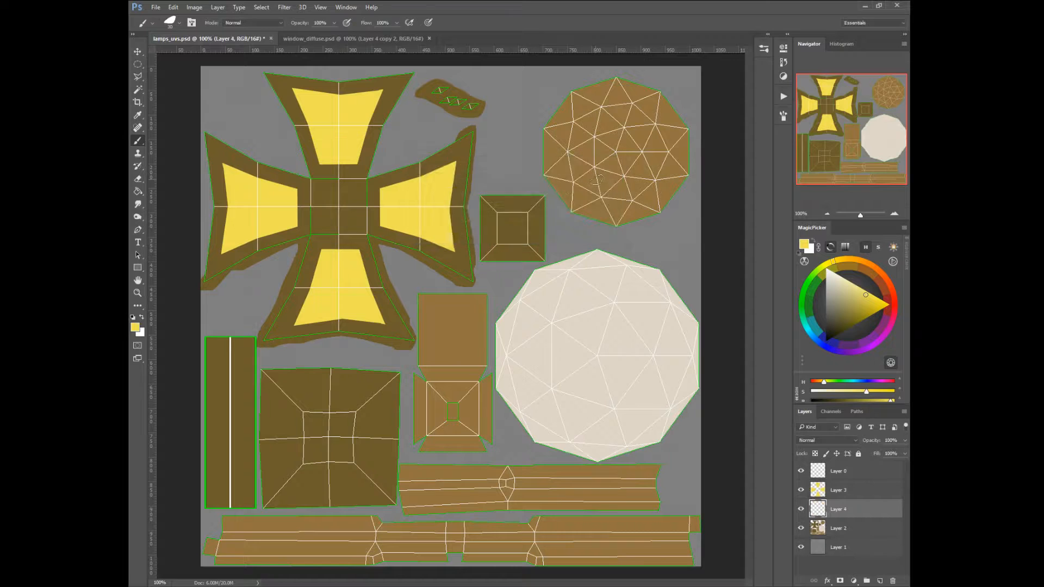
# Sample the strip's dark brown, pick a lighter shade and paint an oval ring at the top of the vertical strip
pyautogui.press('[')
pyautogui.press('[')
pyautogui.press(']')
pyautogui.press(']')
pyautogui.press('alt')
pyautogui.keyDown('alt'); pyautogui.click(242, 373); pyautogui.keyUp('alt')
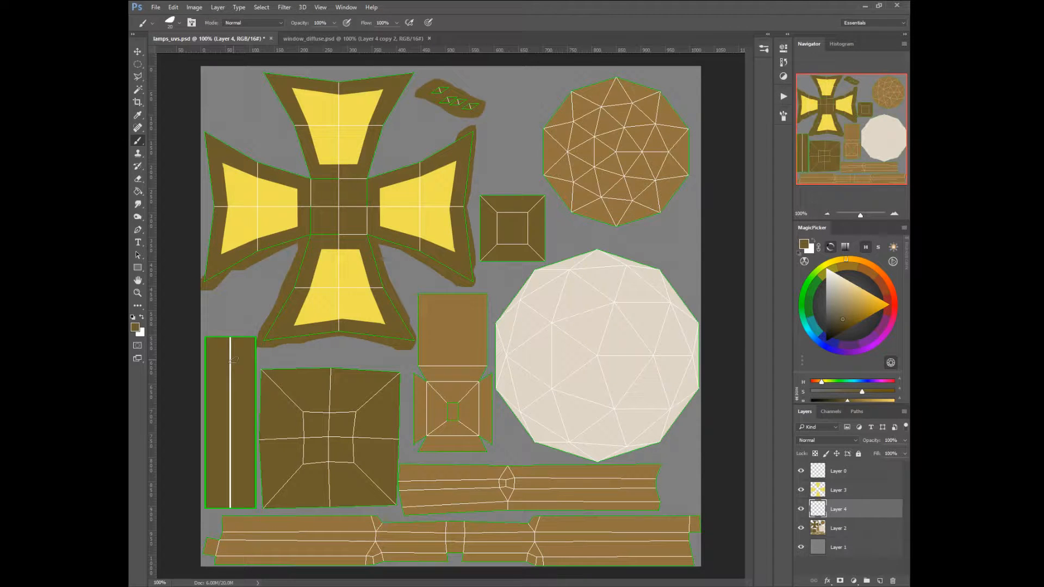
pyautogui.moveTo(845, 310); pyautogui.dragTo(847, 307)
pyautogui.moveTo(229, 347)
pyautogui.mouseDown()
pyautogui.moveTo(249, 368)
pyautogui.moveTo(240, 381)
pyautogui.moveTo(214, 367)
pyautogui.moveTo(220, 350)
pyautogui.moveTo(230, 346)
pyautogui.moveTo(220, 381)
pyautogui.moveTo(243, 357)
pyautogui.mouseUp()
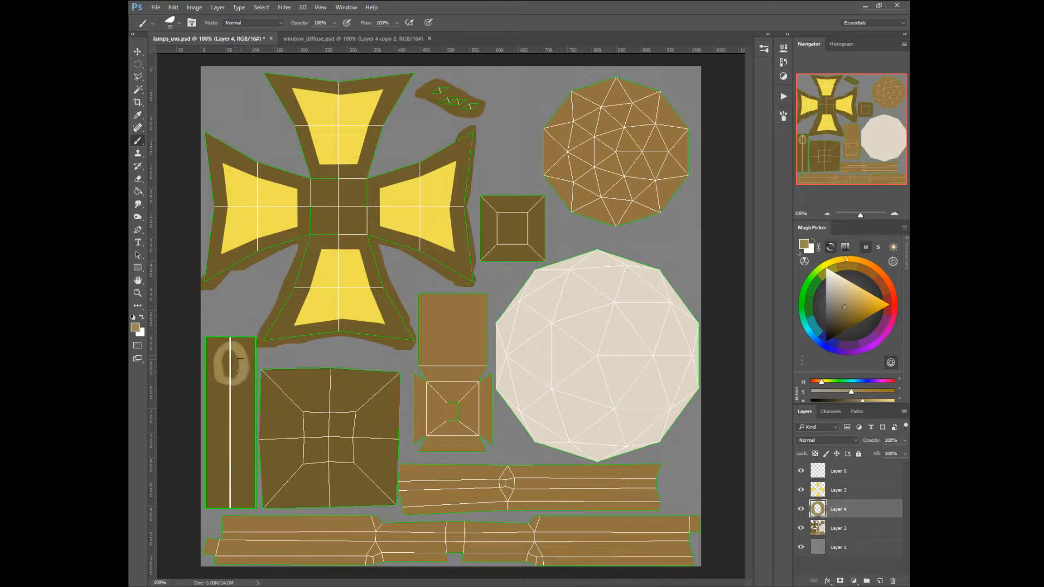
# Touch up the oval ring on the vertical strip with a smaller eraser and return to the brush
pyautogui.press('[')
pyautogui.rightClick(220, 374)
pyautogui.click(248, 350)
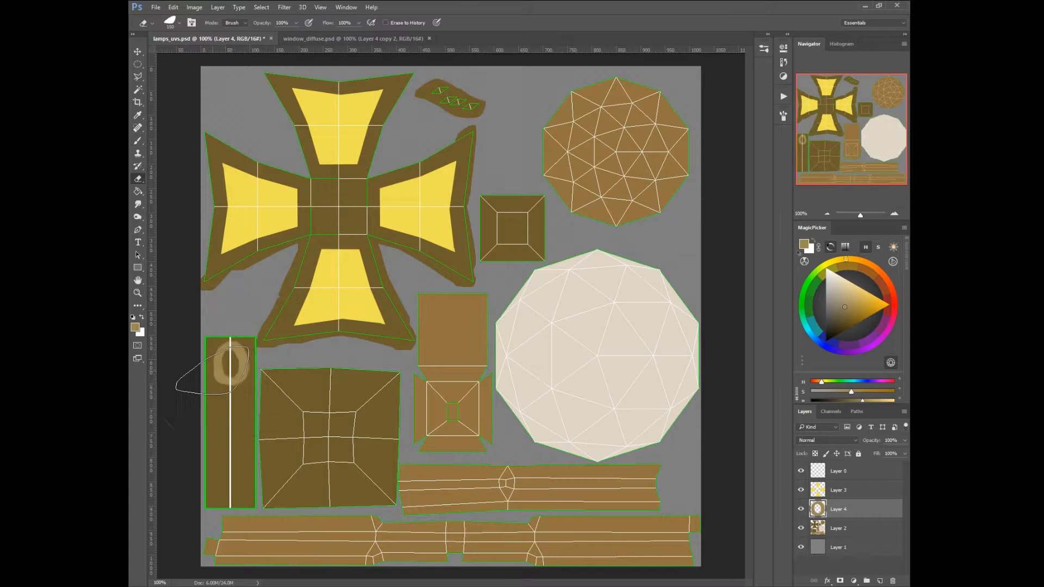
pyautogui.press('[')
pyautogui.press('[')
pyautogui.press('[')
pyautogui.rightClick(235, 389)
pyautogui.click(236, 357)
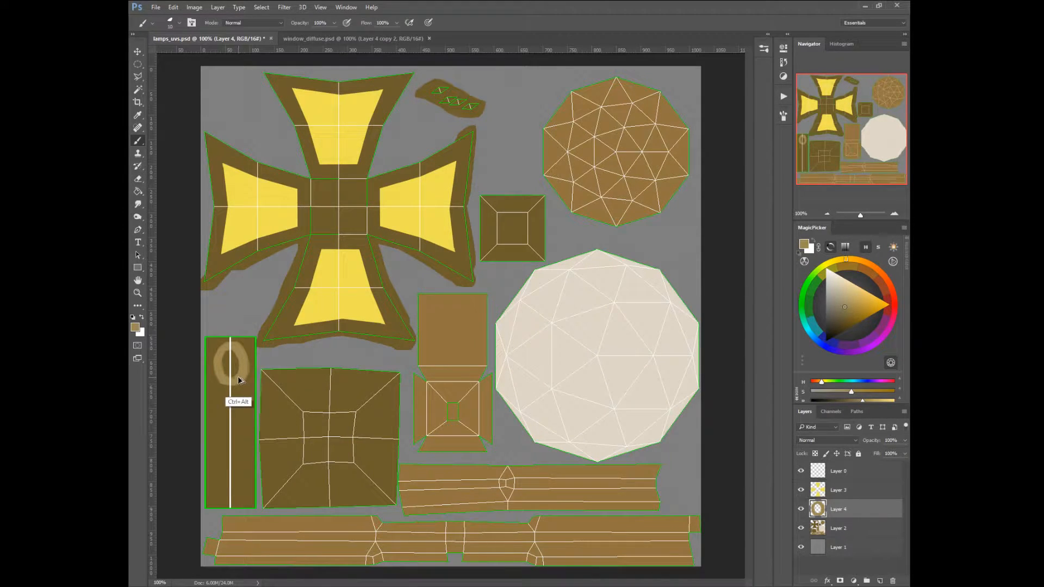
# Duplicate the oval ring twice down the vertical strip and merge both copies into Layer 4
pyautogui.keyDown('ctrl'); pyautogui.keyDown('alt'); pyautogui.moveTo(239, 380); pyautogui.dragTo(239, 484); pyautogui.keyUp('alt'); pyautogui.keyUp('ctrl')
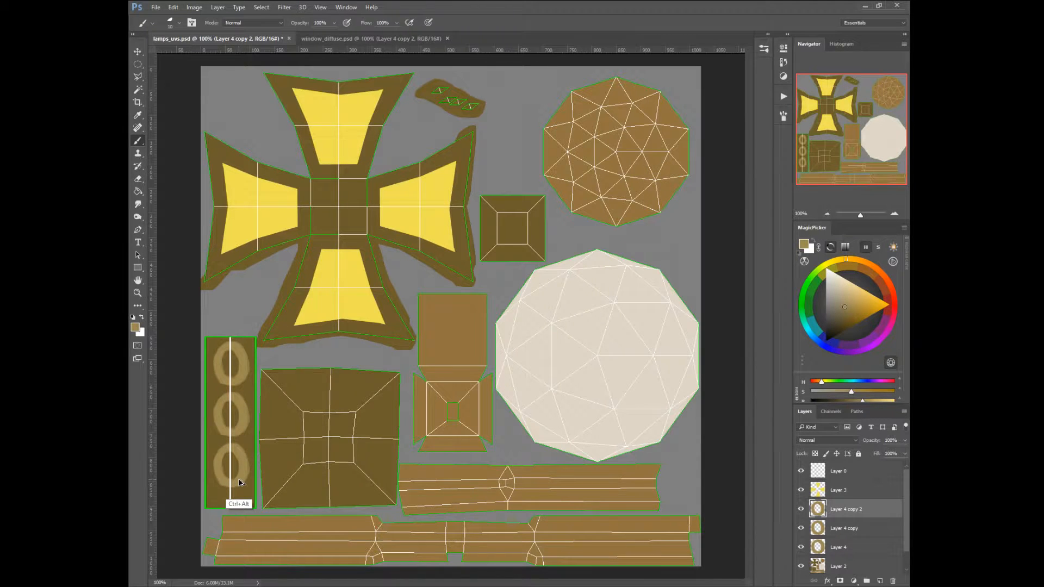
pyautogui.rightClick(236, 467)
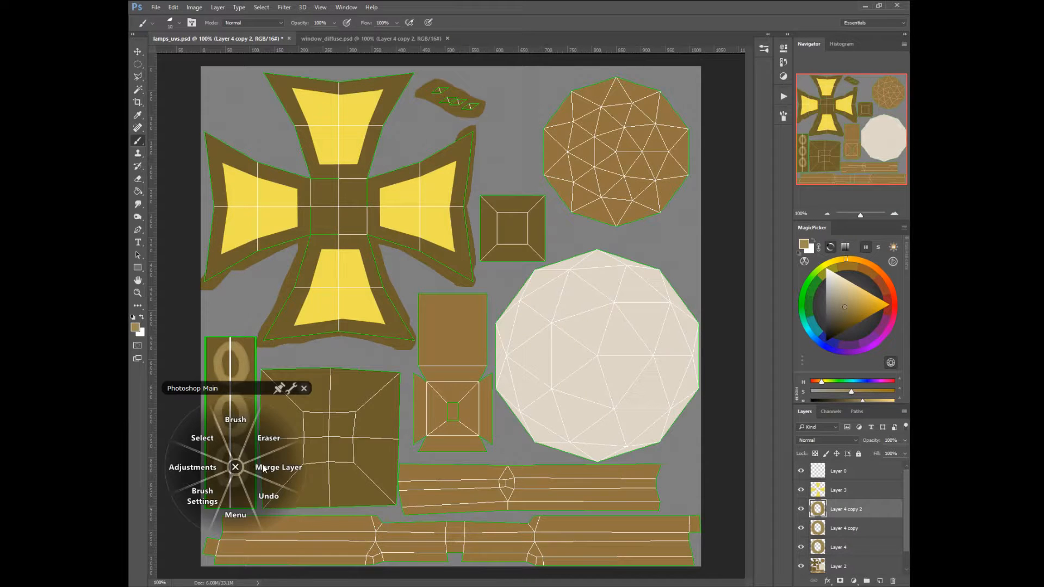
pyautogui.click(263, 467)
pyautogui.rightClick(246, 467)
pyautogui.click(270, 469)
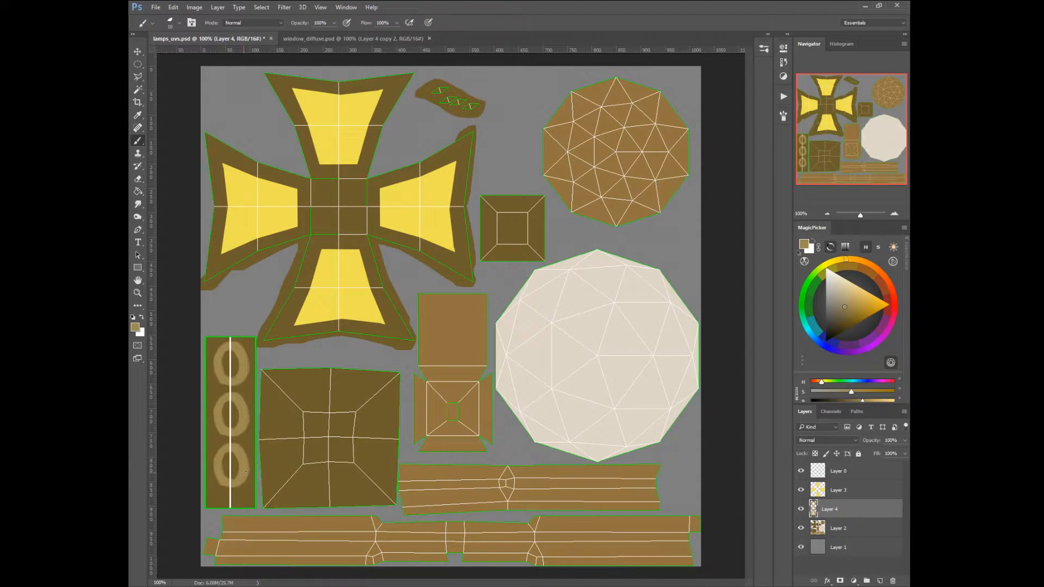
# Move the three rings up until the top one overhangs the strip, and select the lowest ring with an elliptical marquee
pyautogui.keyDown('ctrl'); pyautogui.moveTo(244, 472); pyautogui.dragTo(242, 450); pyautogui.keyUp('ctrl')
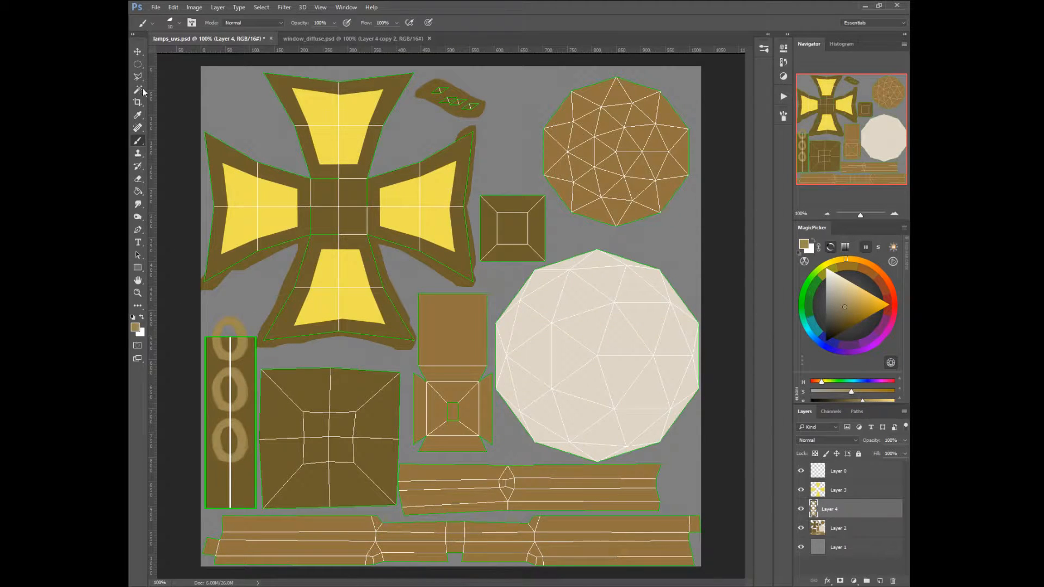
pyautogui.click(138, 64)
pyautogui.moveTo(210, 418)
pyautogui.mouseDown()
pyautogui.moveTo(249, 469)
pyautogui.moveTo(243, 493)
pyautogui.mouseUp()
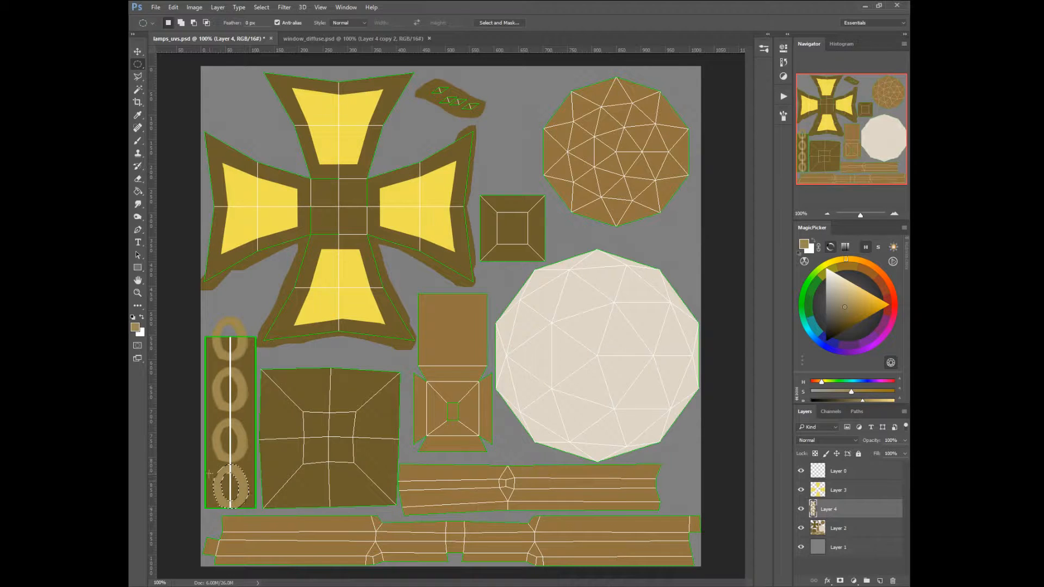
pyautogui.click(210, 474)
pyautogui.rightClick(226, 488)
pyautogui.click(225, 443)
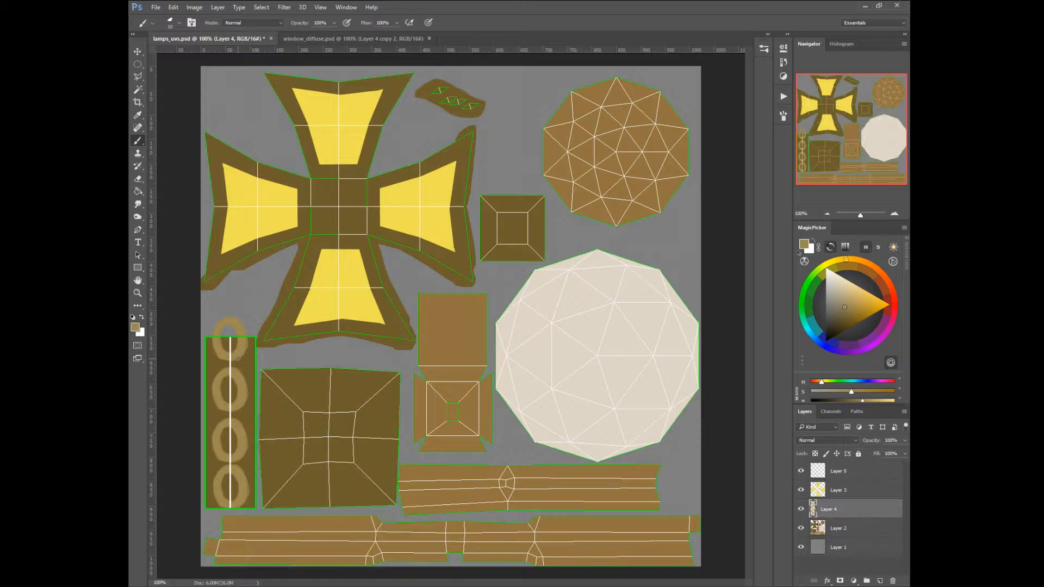
pyautogui.hotkey('ctrl', 'alt', 'z')
pyautogui.hotkey('ctrl', 'alt', 'z')
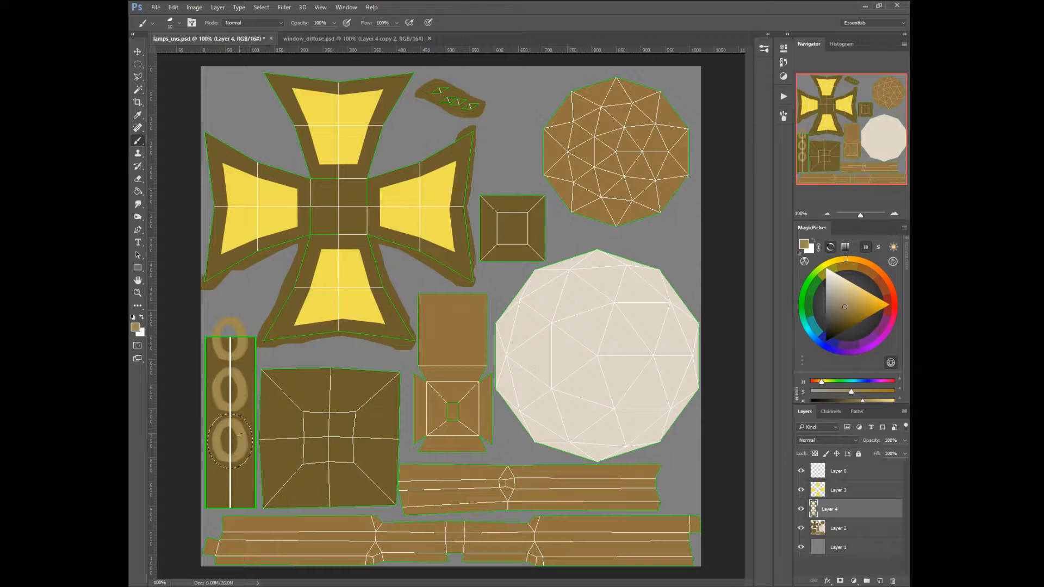
# Copy the selected ring down to the strip's lower end, deselect, and shift the whole ring column slightly down
pyautogui.keyDown('ctrl'); pyautogui.keyDown('alt'); pyautogui.moveTo(241, 449); pyautogui.dragTo(240, 503); pyautogui.keyUp('alt'); pyautogui.keyUp('ctrl')
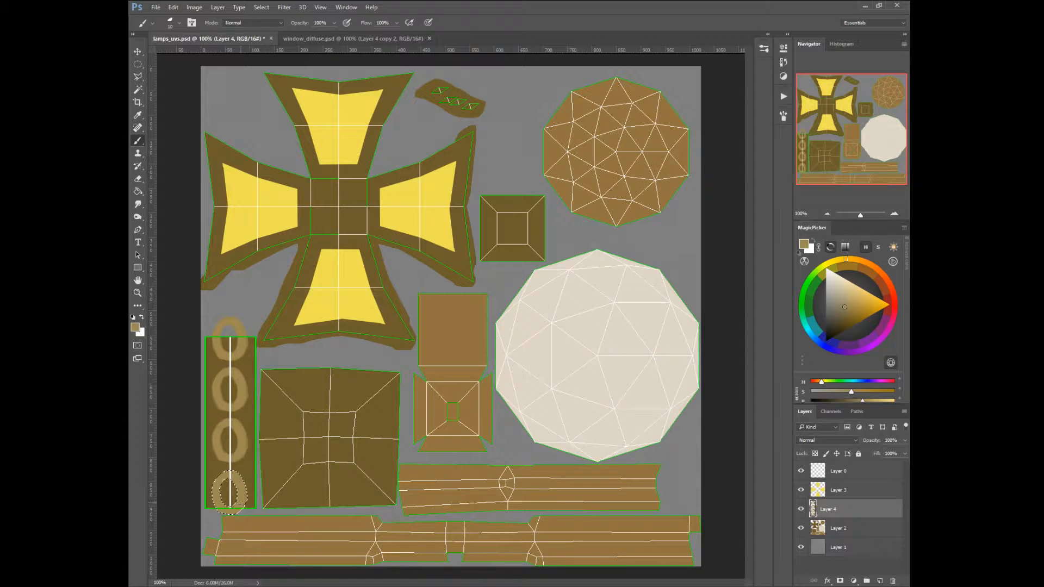
pyautogui.rightClick(240, 505)
pyautogui.click(212, 482)
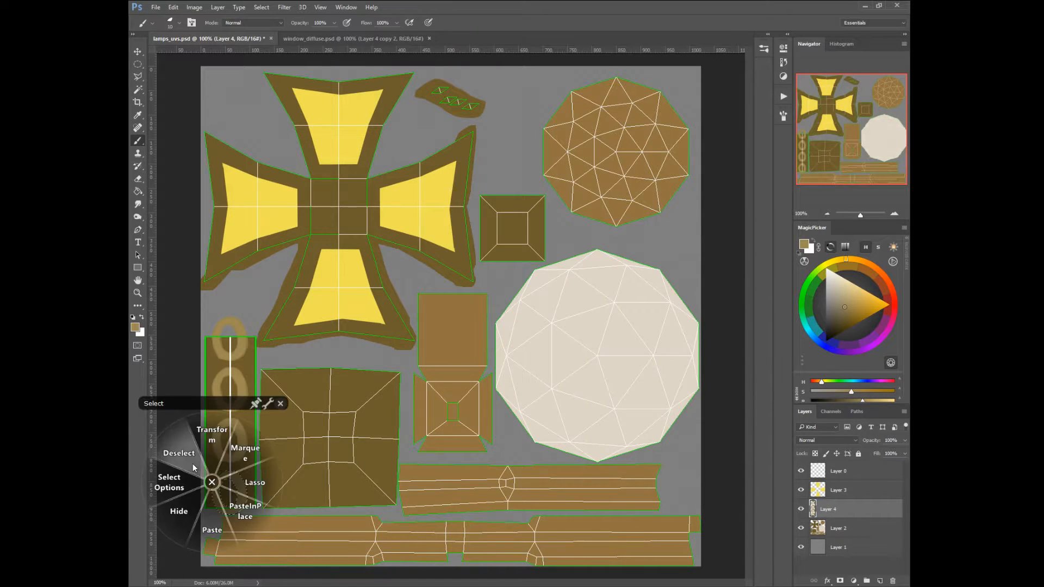
pyautogui.click(192, 465)
pyautogui.keyDown('ctrl'); pyautogui.moveTo(242, 495); pyautogui.dragTo(242, 503); pyautogui.keyUp('ctrl')
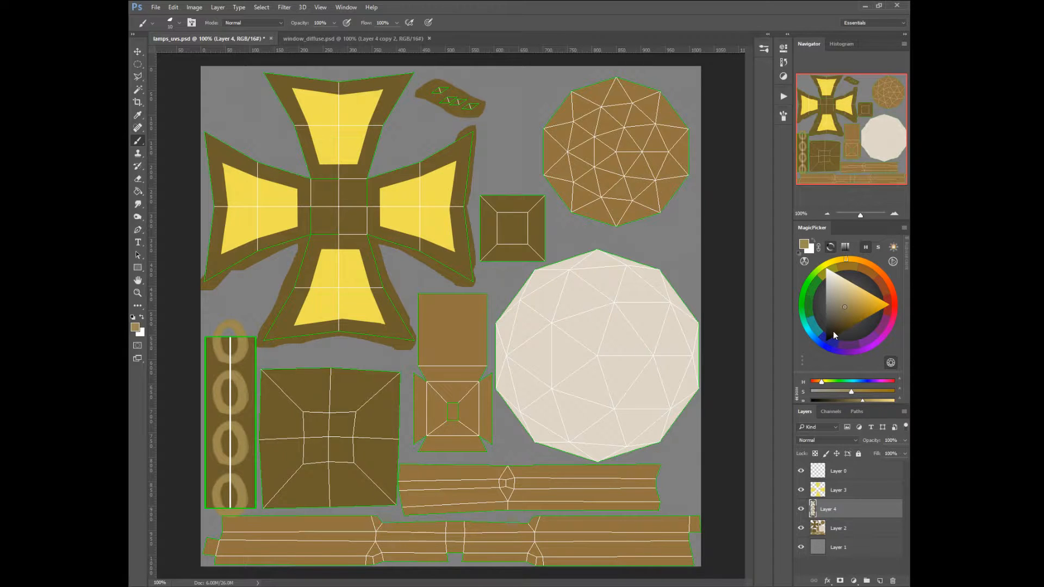
# Add a new layer above Layer 4 and paint a narrow vertical link joining the top two rings
pyautogui.rightClick(256, 403)
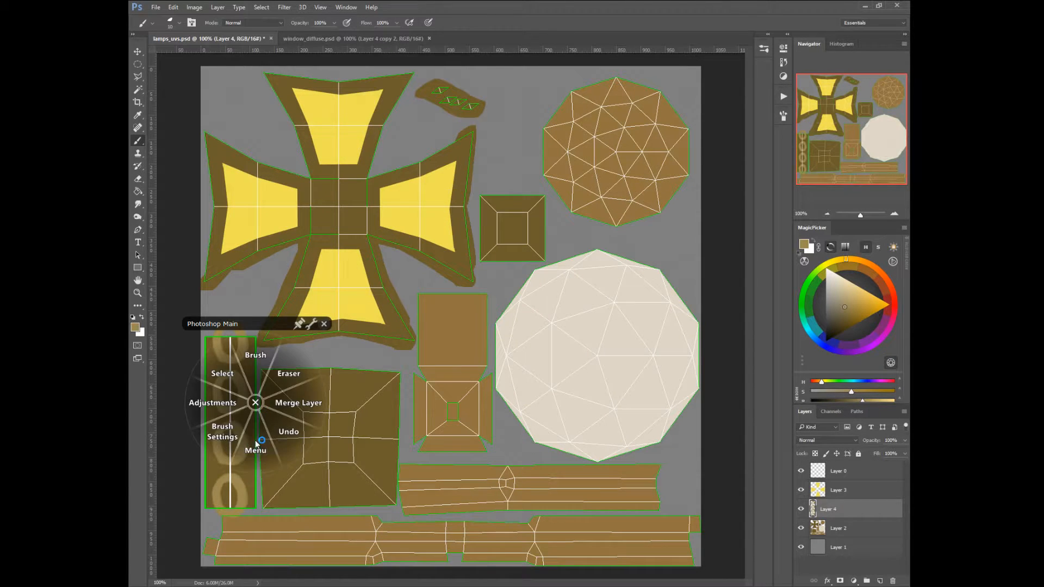
pyautogui.click(256, 448)
pyautogui.click(254, 399)
pyautogui.click(602, 184)
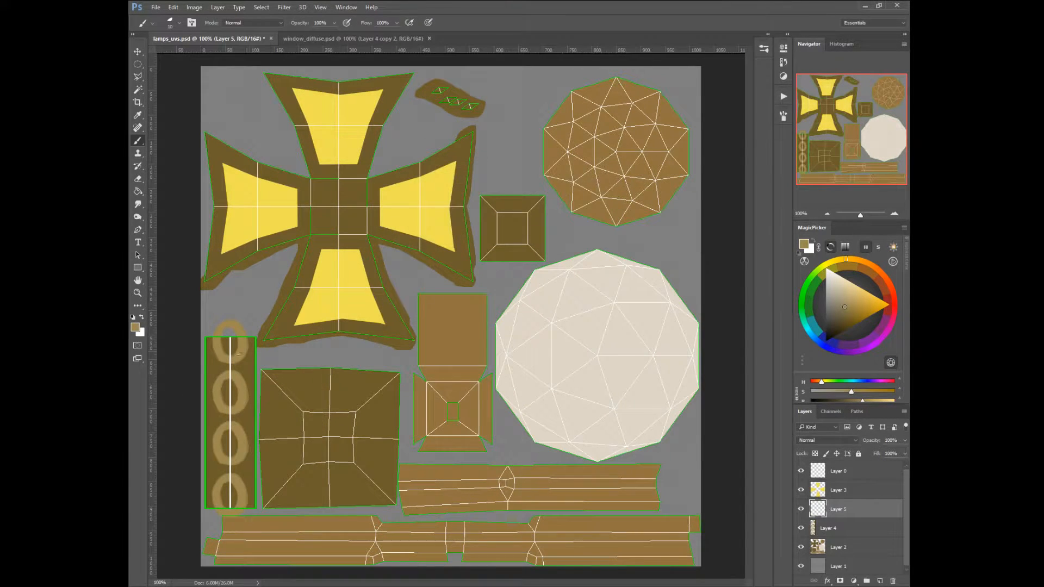
pyautogui.moveTo(229, 348); pyautogui.dragTo(234, 384)
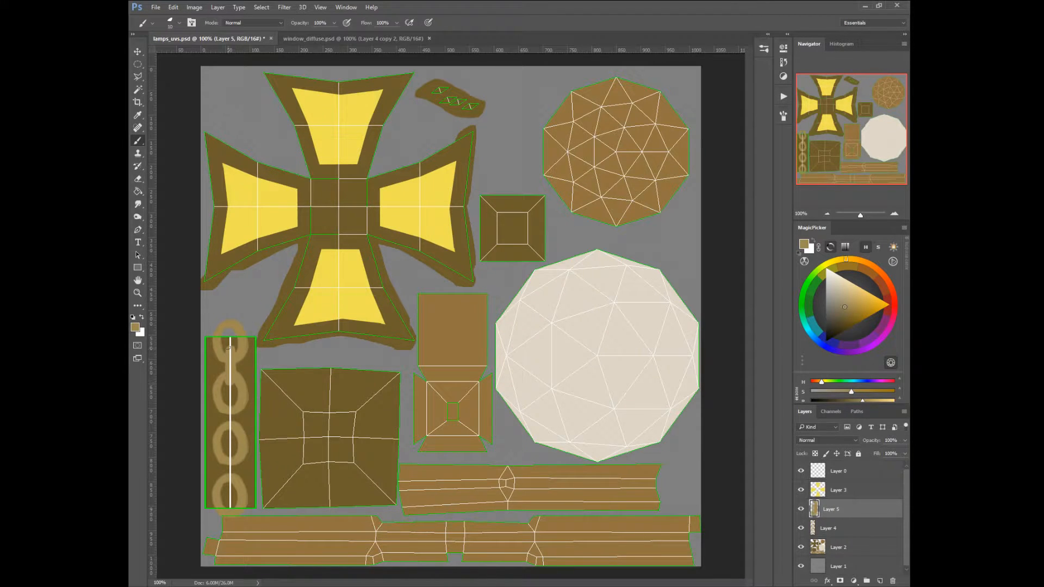
# Duplicate the vertical link twice between the remaining rings and merge the copies into Layer 5
pyautogui.moveTo(232, 348); pyautogui.dragTo(225, 473)
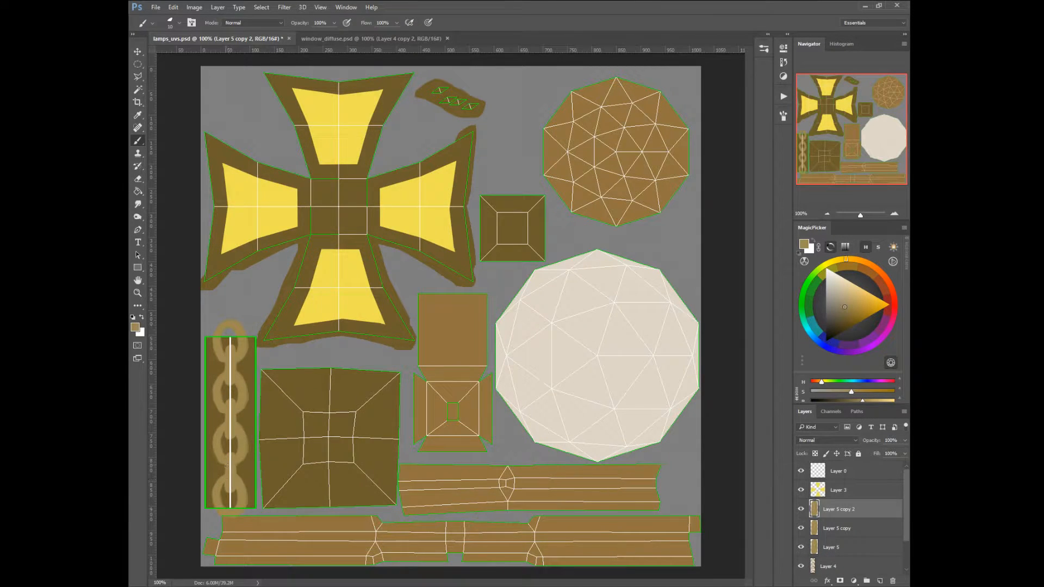
pyautogui.rightClick(235, 422)
pyautogui.click(261, 425)
pyautogui.rightClick(248, 426)
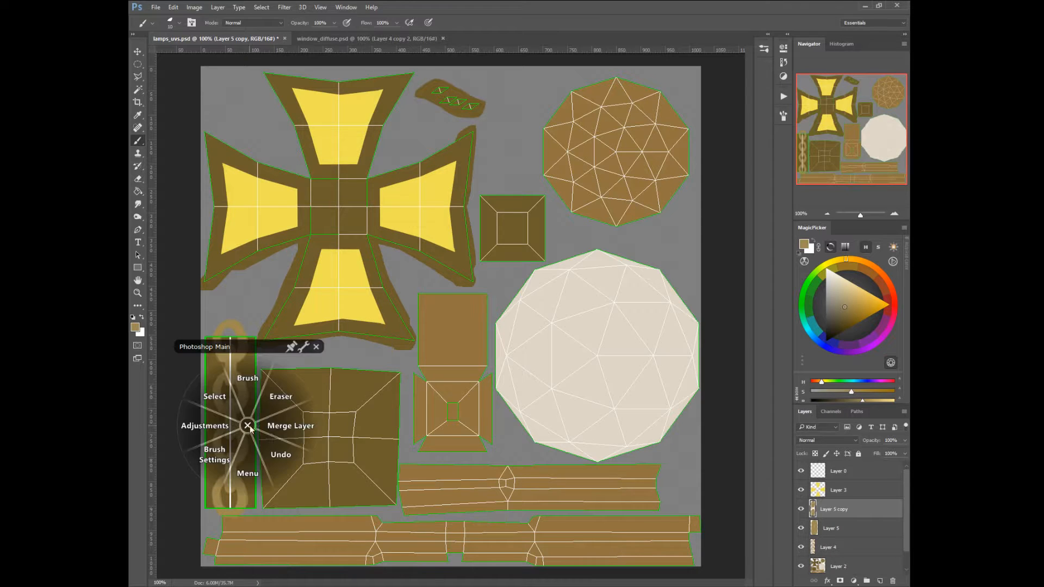
pyautogui.click(274, 423)
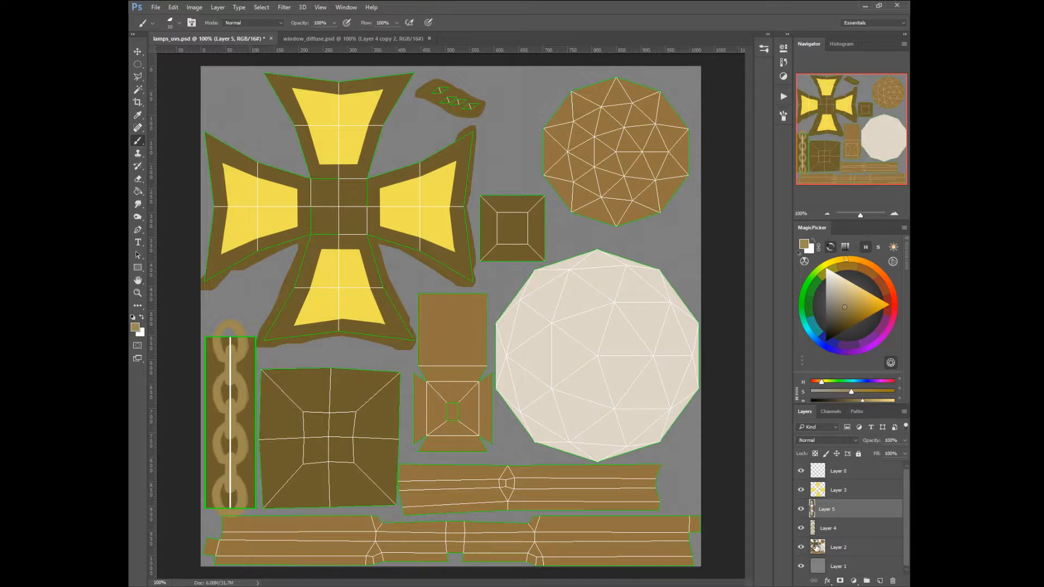
# Load the combined outlines of Layer 5 and Layer 4 as a selection, activate Layer 2 and invert the selection
pyautogui.keyDown('ctrl'); pyautogui.click(813, 513); pyautogui.keyUp('ctrl')
pyautogui.keyDown('ctrl'); pyautogui.keyDown('shift'); pyautogui.click(814, 532); pyautogui.keyUp('shift'); pyautogui.keyUp('ctrl')
pyautogui.click(817, 548)
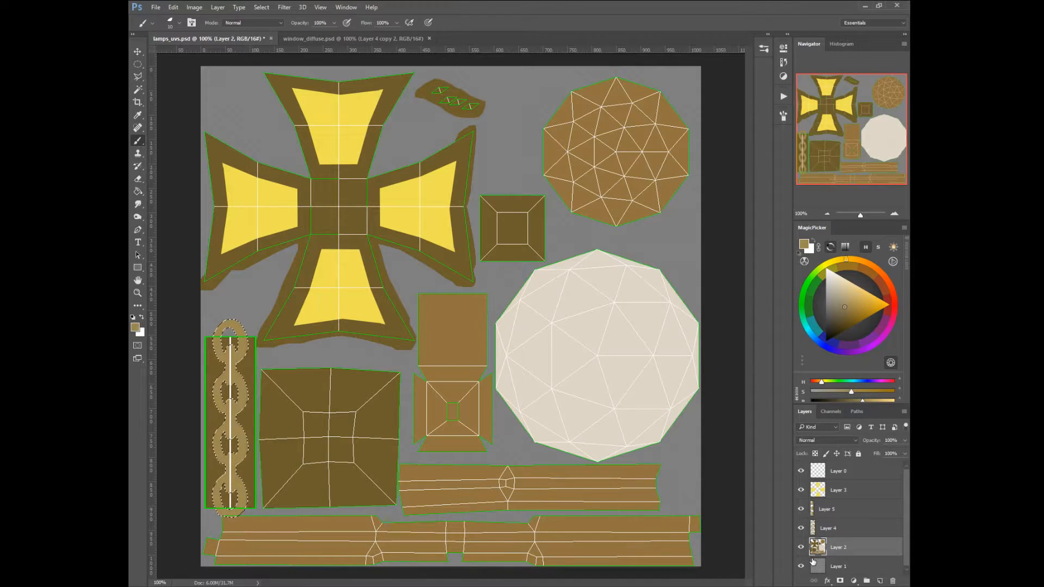
pyautogui.click(261, 7)
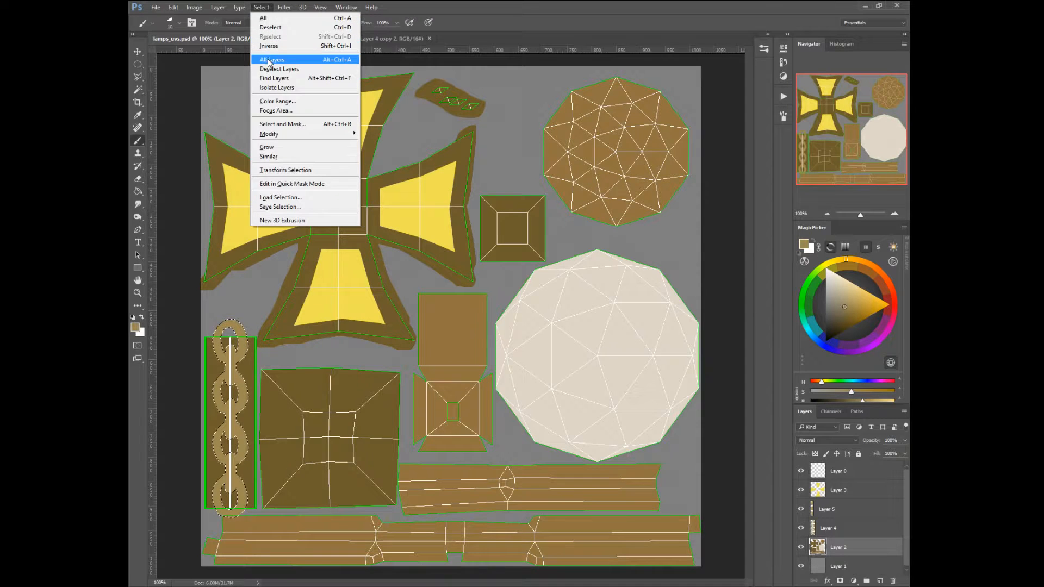
pyautogui.click(269, 46)
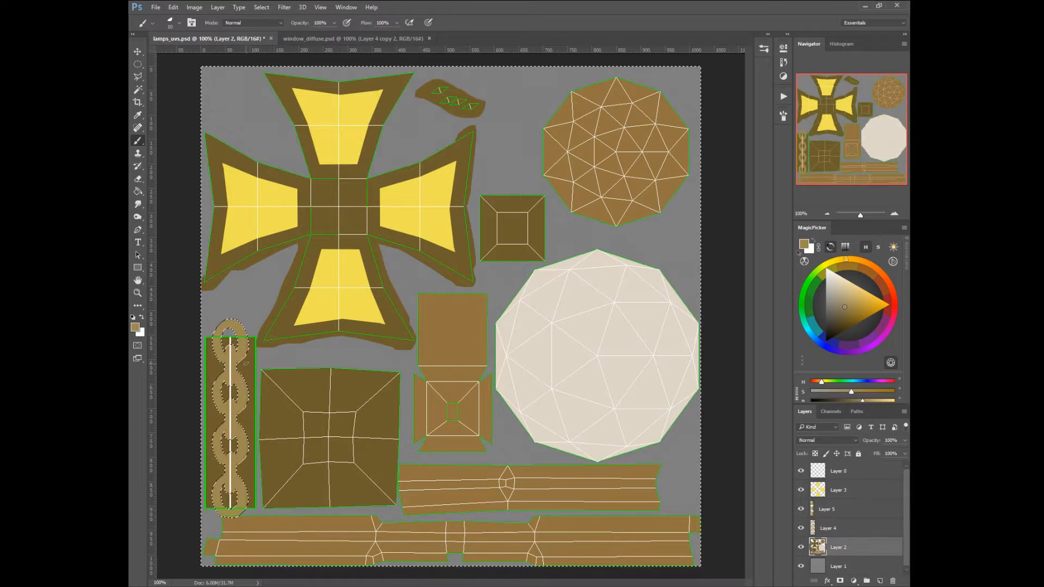
# Erase the brown strip around the chain on Layer 2 with a larger eraser
pyautogui.press(']')
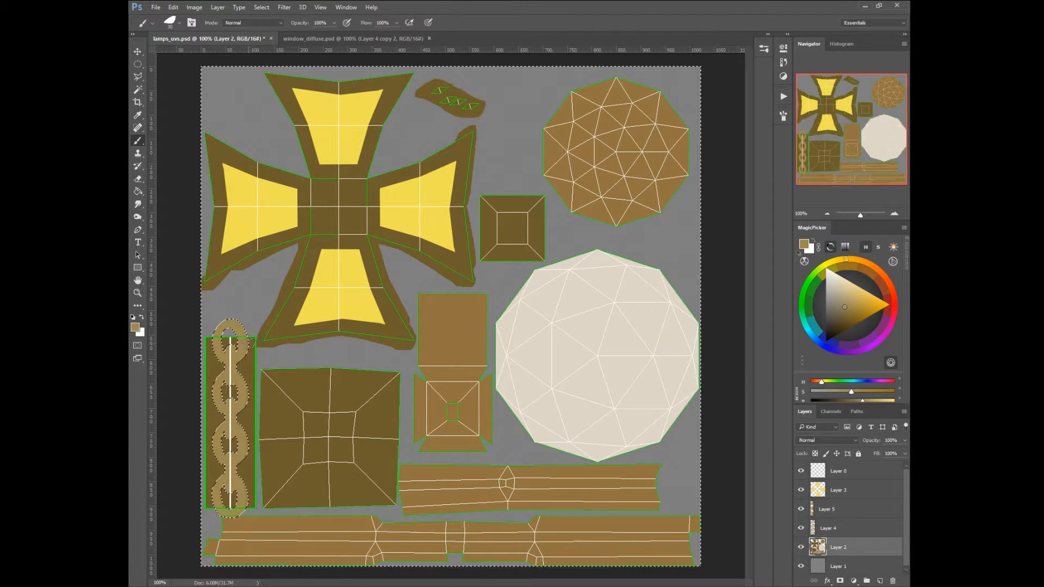
pyautogui.rightClick(246, 343)
pyautogui.click(263, 330)
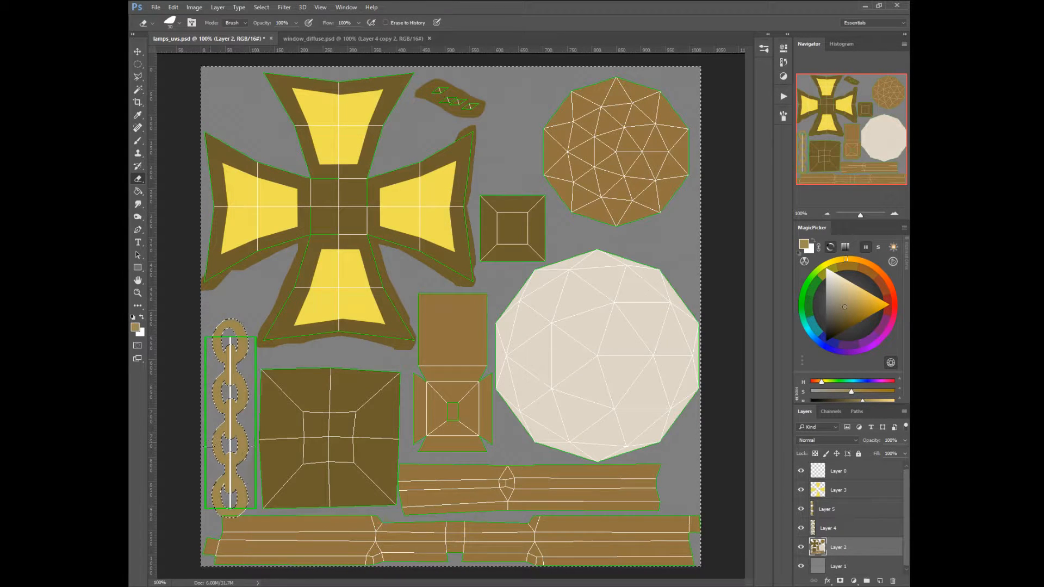
# Activate Layer 5, return to the brush and lock the layer's transparent pixels
pyautogui.click(838, 509)
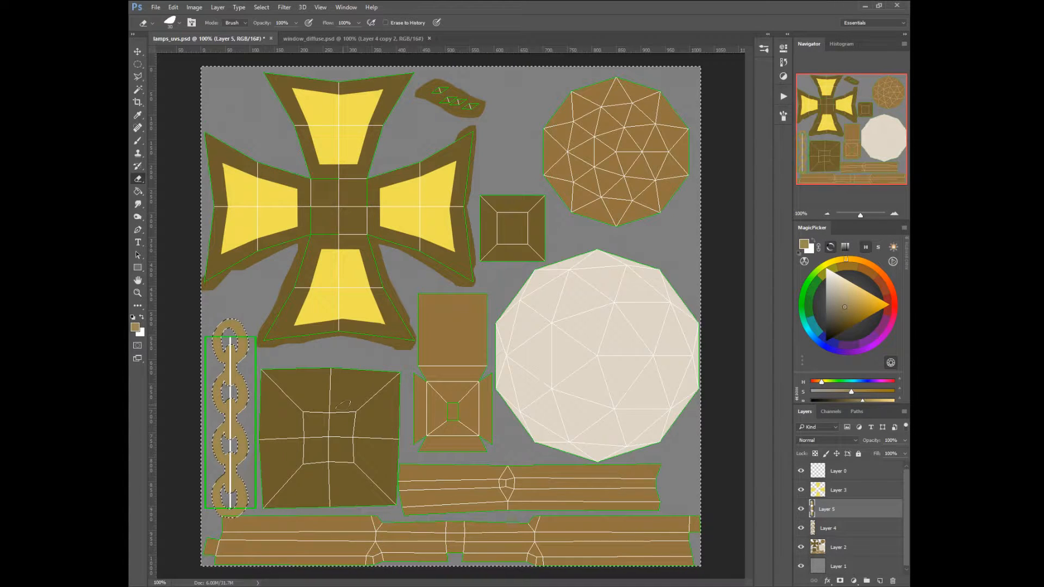
pyautogui.press('alt')
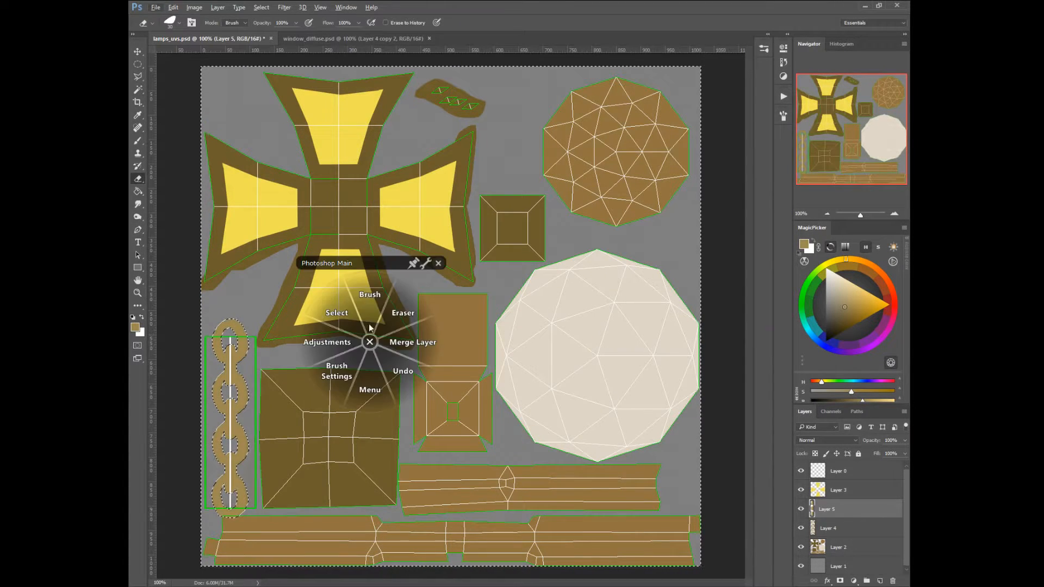
pyautogui.click(369, 303)
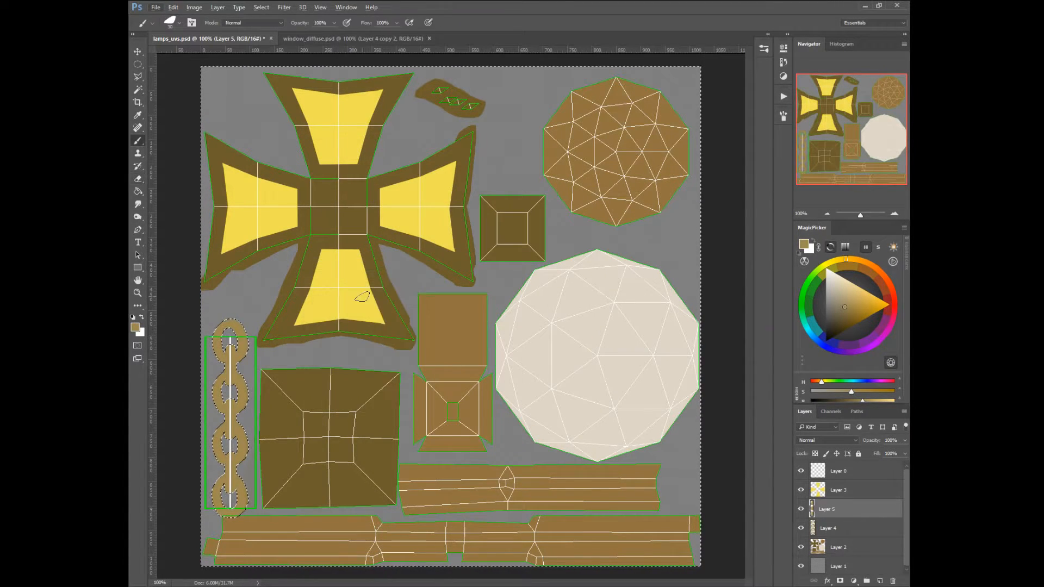
pyautogui.click(815, 453)
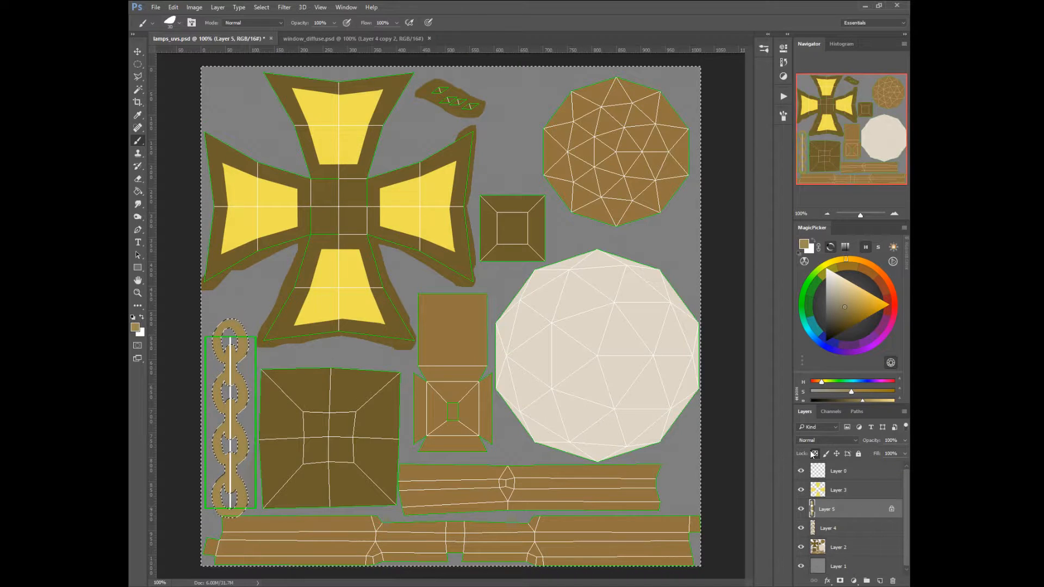
pyautogui.rightClick(289, 422)
pyautogui.click(288, 385)
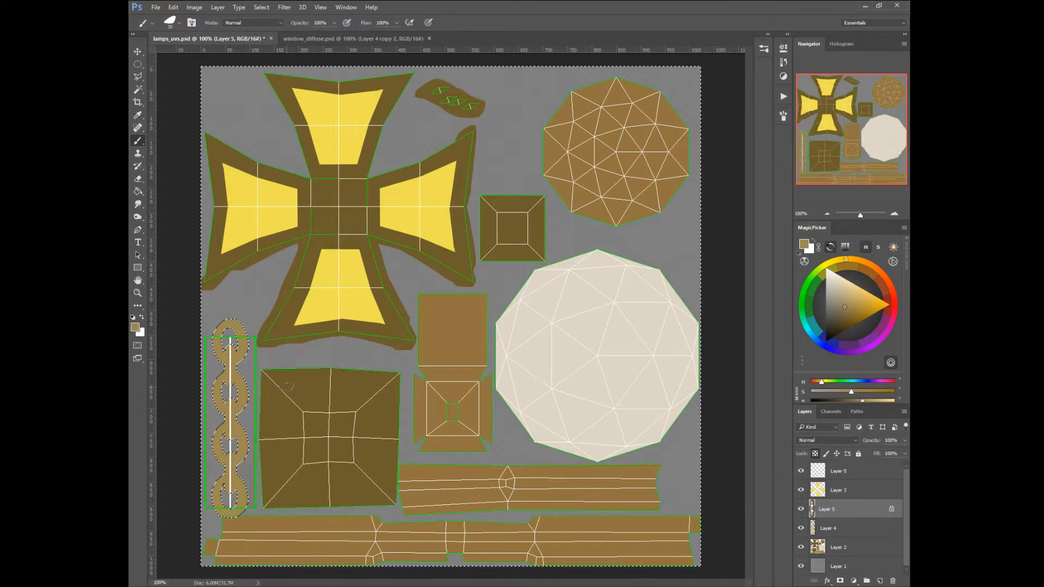
# Sample the dark brown of the large square piece, deselect, and shade the ends of the joining links on Layer 5
pyautogui.keyDown('alt'); pyautogui.click(312, 403); pyautogui.keyUp('alt')
pyautogui.press('[')
pyautogui.press('[')
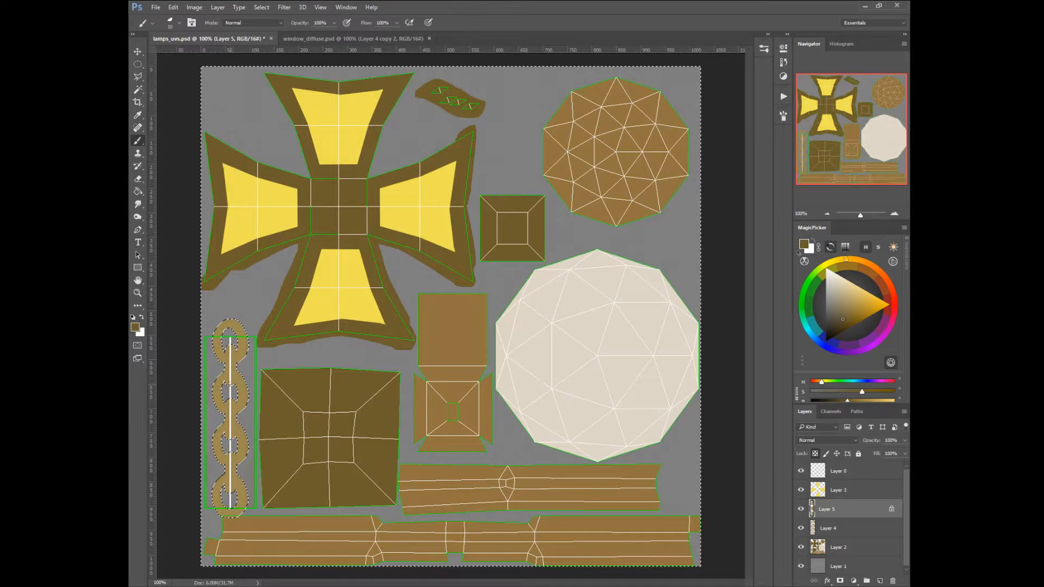
pyautogui.rightClick(243, 405)
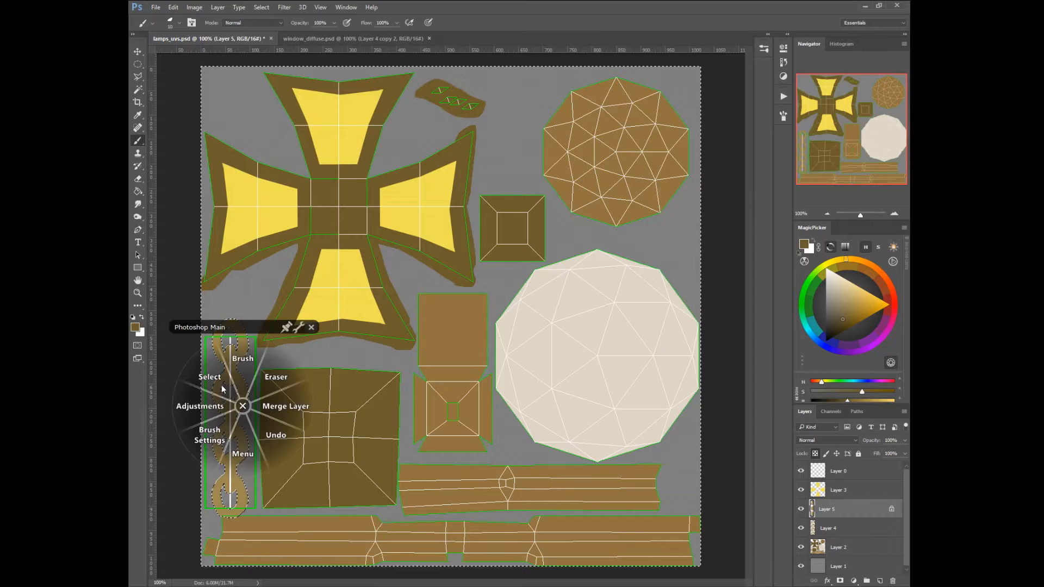
pyautogui.click(213, 378)
pyautogui.click(185, 354)
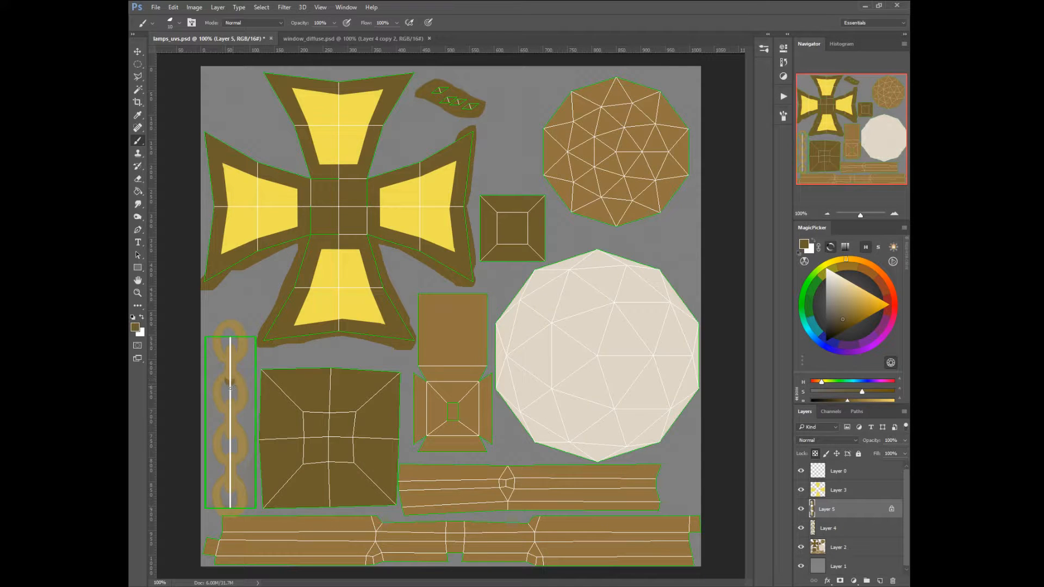
pyautogui.press(']')
pyautogui.press(']')
# Lock the transparent pixels of Layer 4 and shade the chain's oval rings with a smaller dark brown brush
pyautogui.click(817, 533)
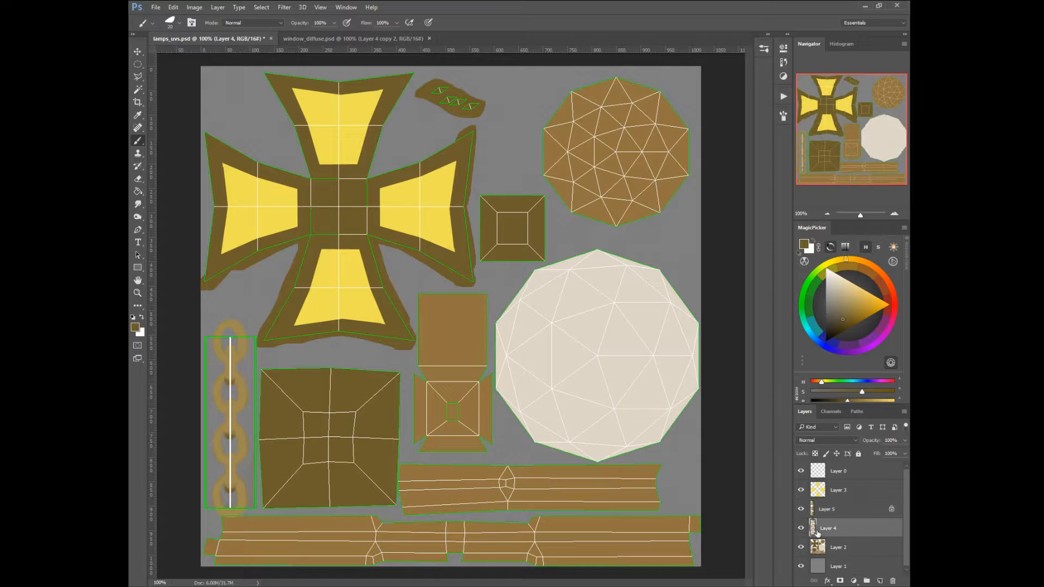
pyautogui.click(816, 454)
pyautogui.press('[')
pyautogui.press('[')
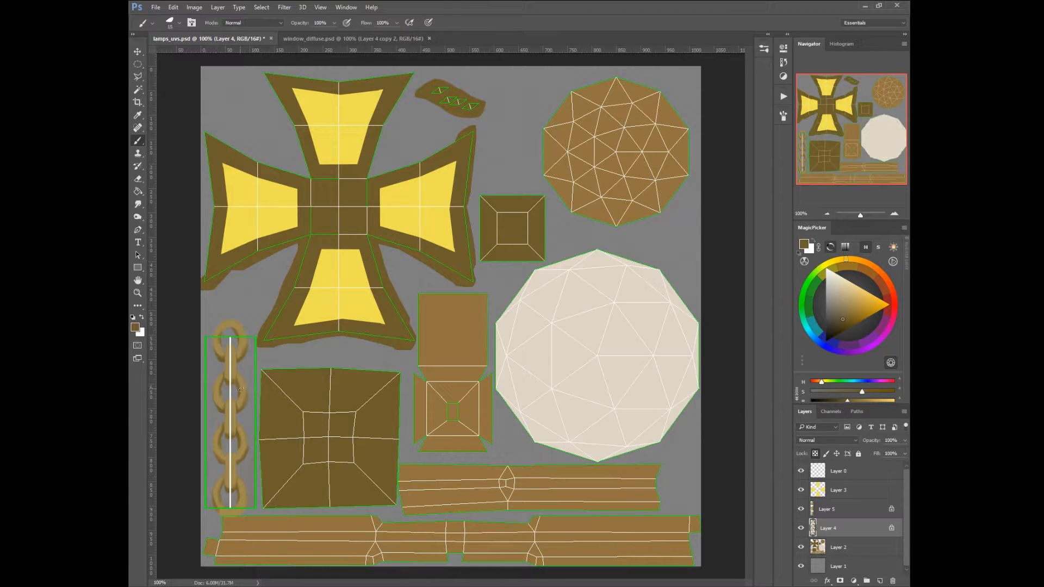
# Darken the oval rings on Layer 4 with a Hue/Saturation adjustment, setting Lightness to -26
pyautogui.rightClick(273, 420)
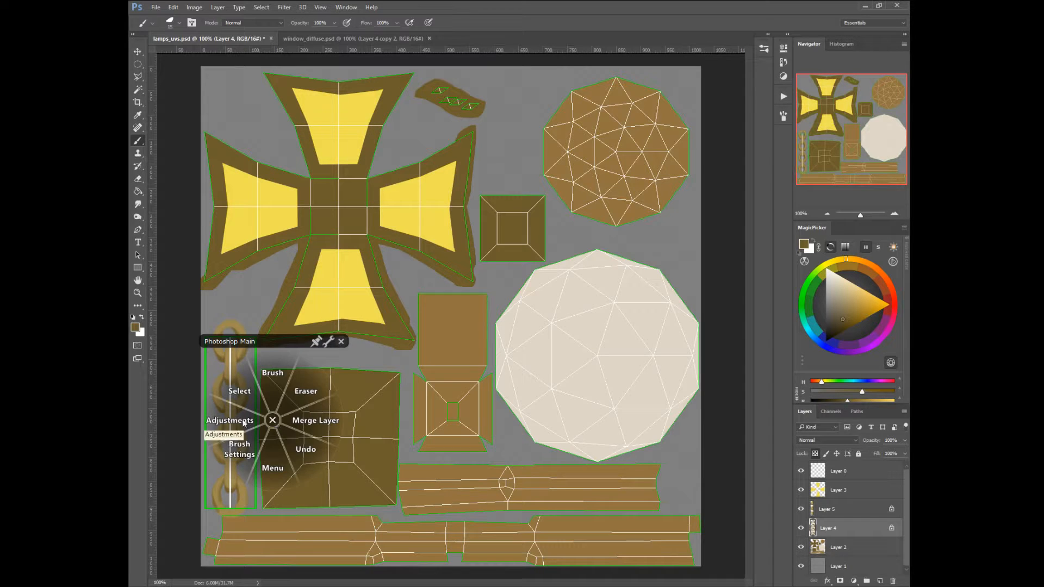
pyautogui.click(231, 417)
pyautogui.click(195, 417)
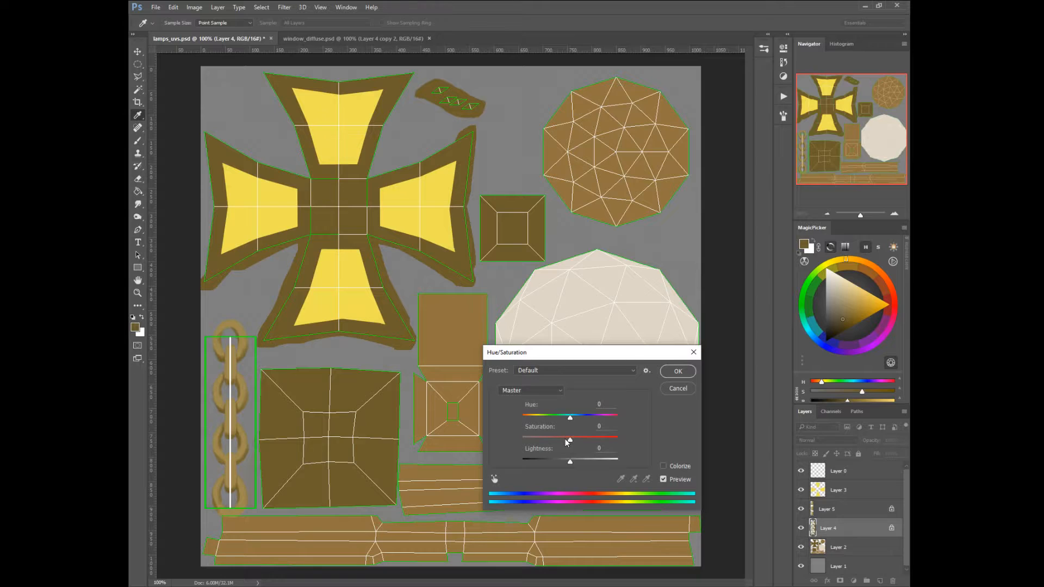
pyautogui.moveTo(566, 459); pyautogui.dragTo(563, 462)
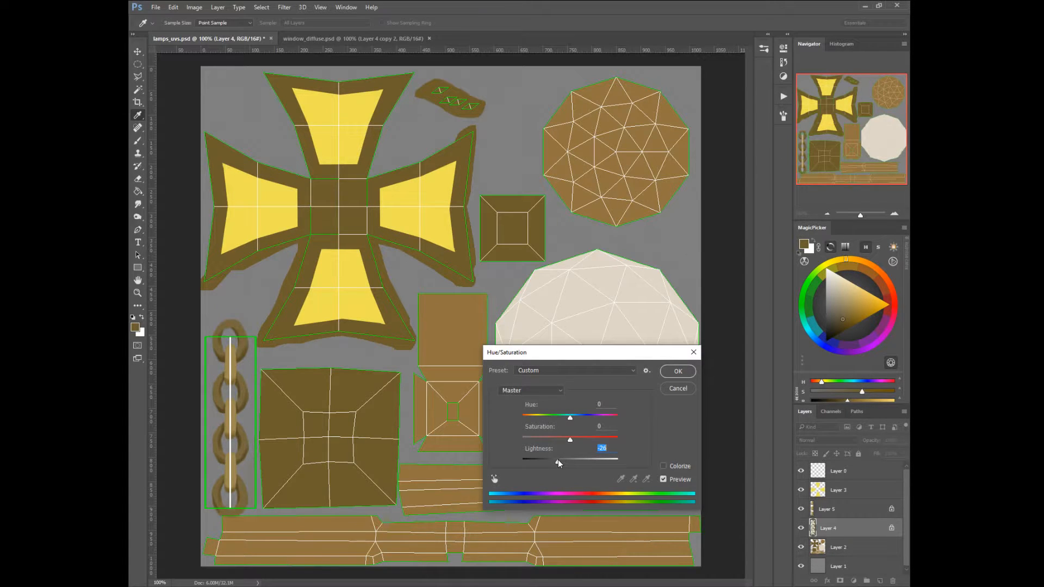
pyautogui.click(674, 372)
# Darken the chain's joining links on Layer 5 with a Hue/Saturation adjustment, setting Lightness to -31
pyautogui.click(815, 510)
pyautogui.rightClick(575, 432)
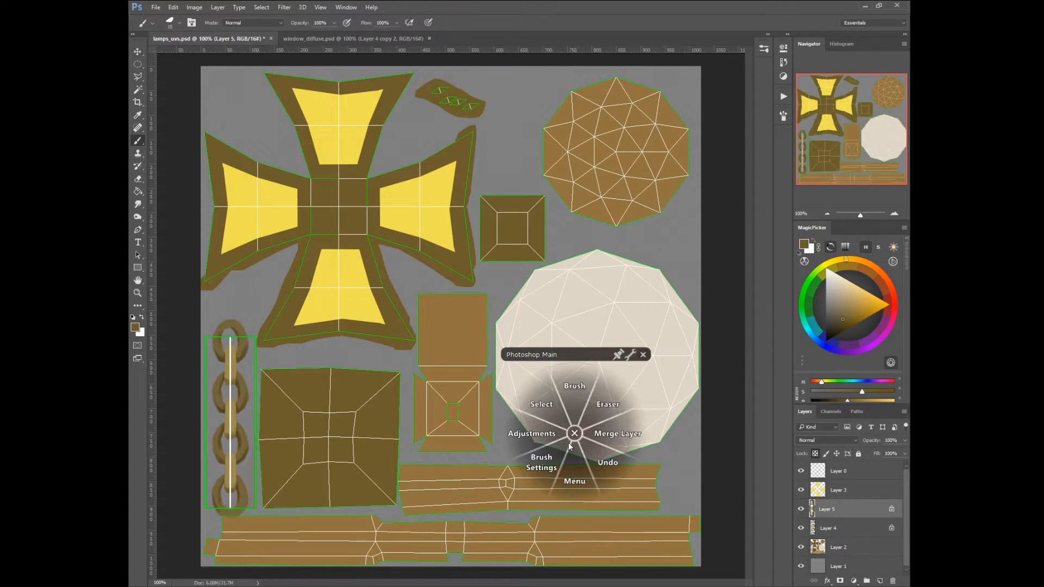
pyautogui.click(528, 436)
pyautogui.click(485, 436)
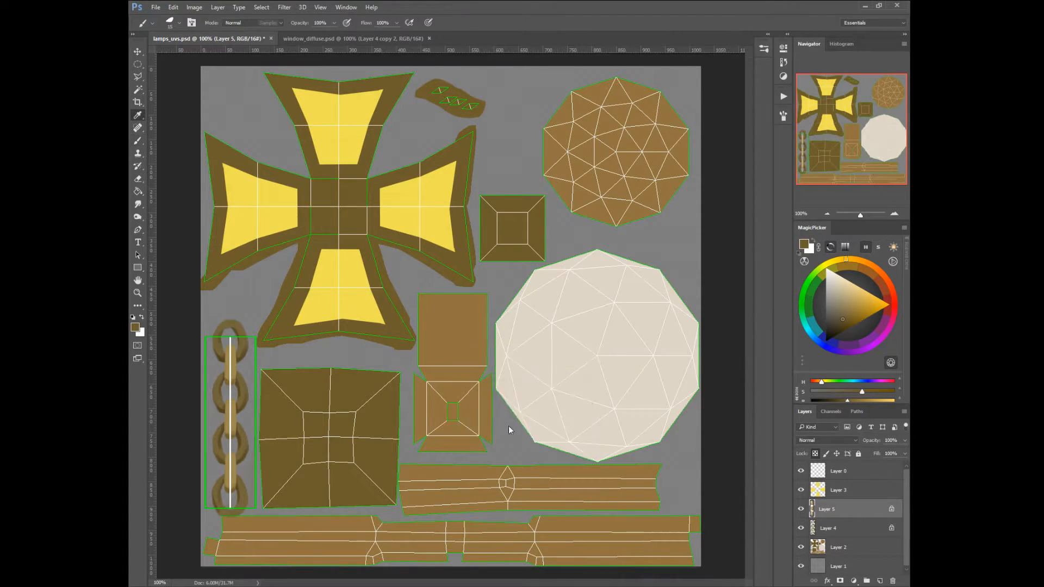
pyautogui.moveTo(556, 461); pyautogui.dragTo(555, 463)
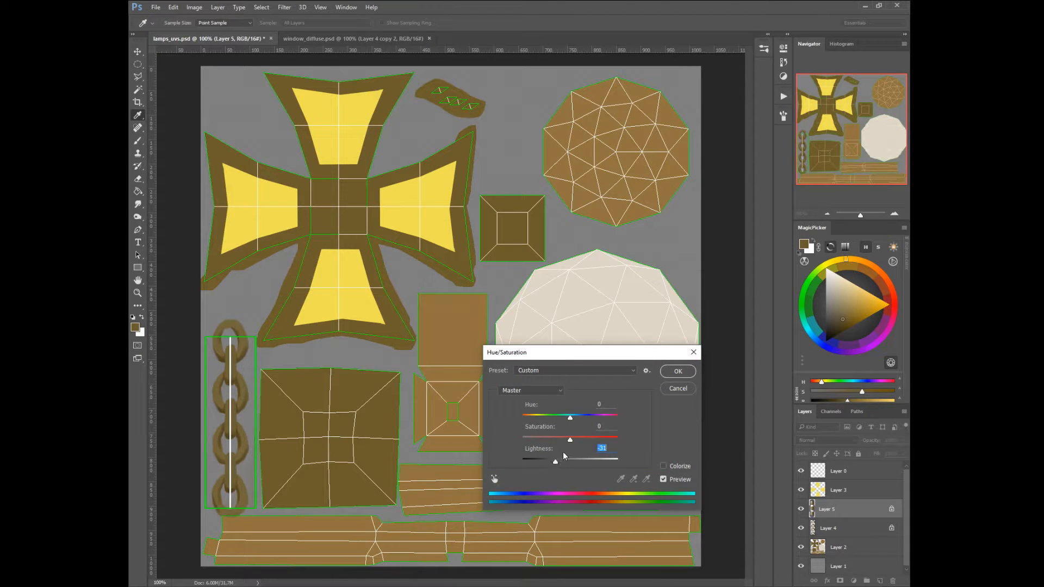
pyautogui.click(678, 371)
# Sample the square piece's dark brown, lighten it to a muted tan, and highlight the chain on Layers 5 and 4 with a smaller brush
pyautogui.rightClick(452, 428)
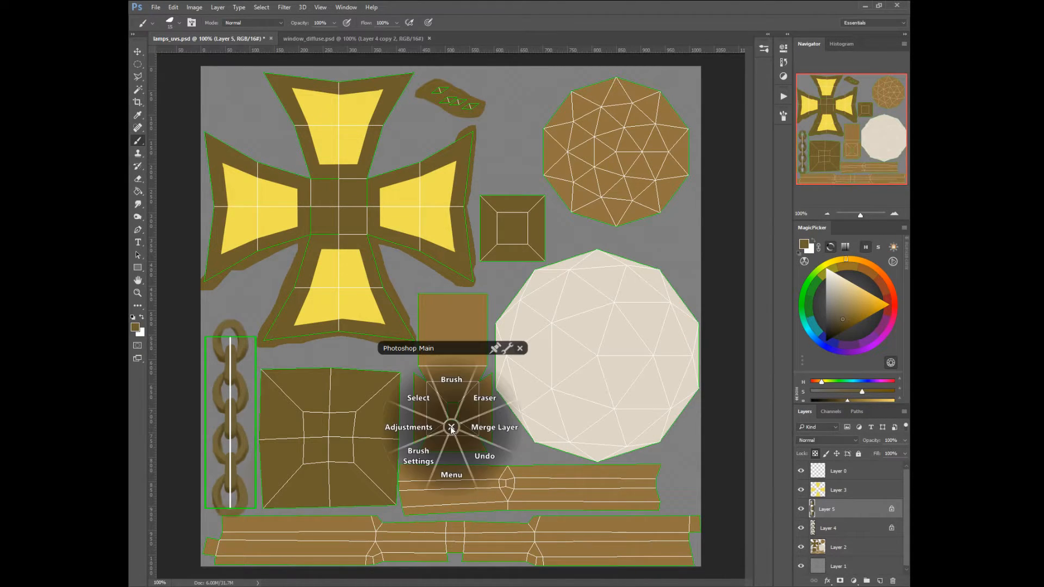
pyautogui.click(451, 393)
pyautogui.keyDown('alt'); pyautogui.click(357, 376); pyautogui.keyUp('alt')
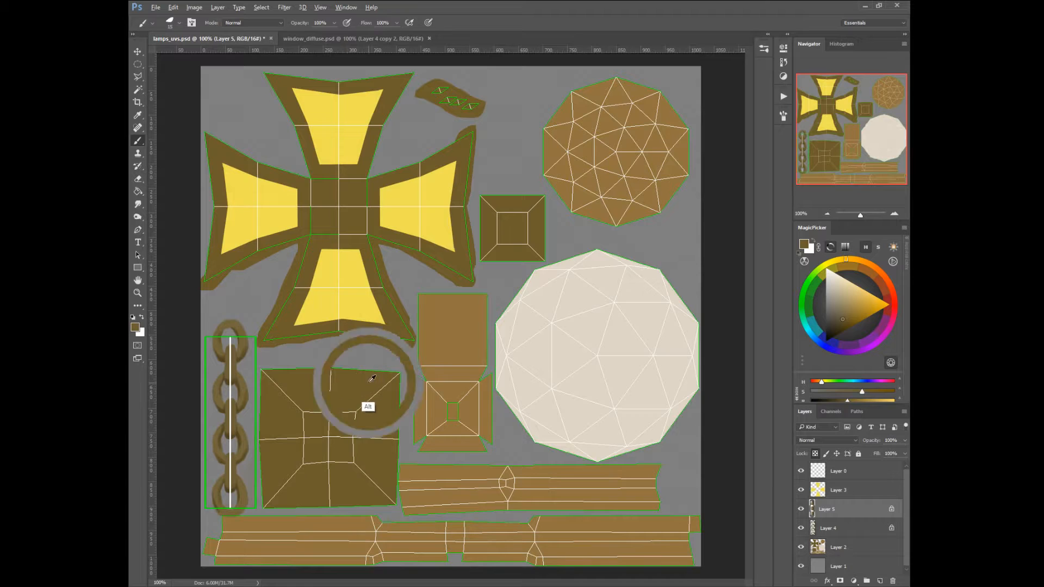
pyautogui.click(842, 304)
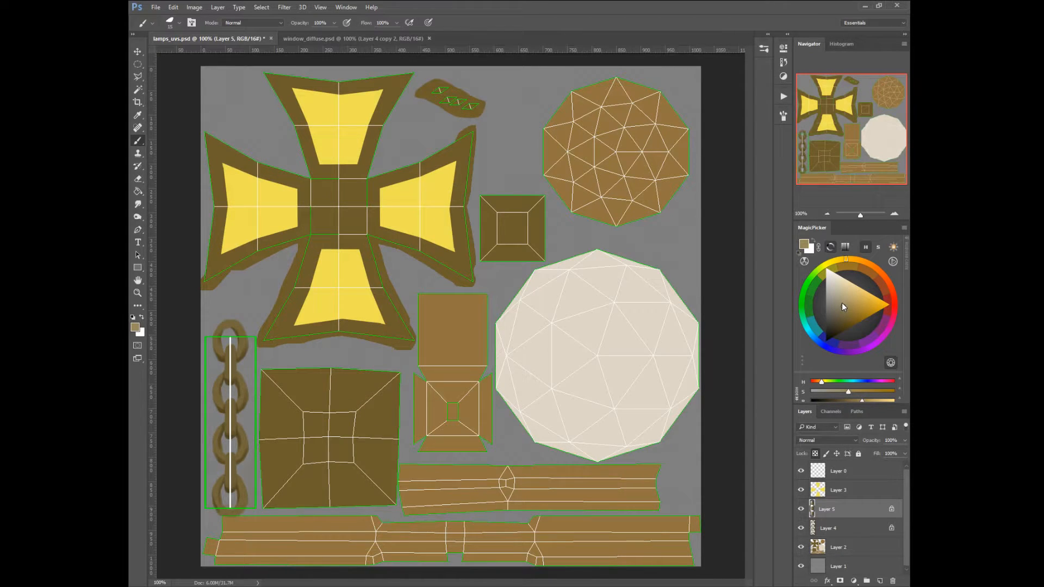
pyautogui.press('[')
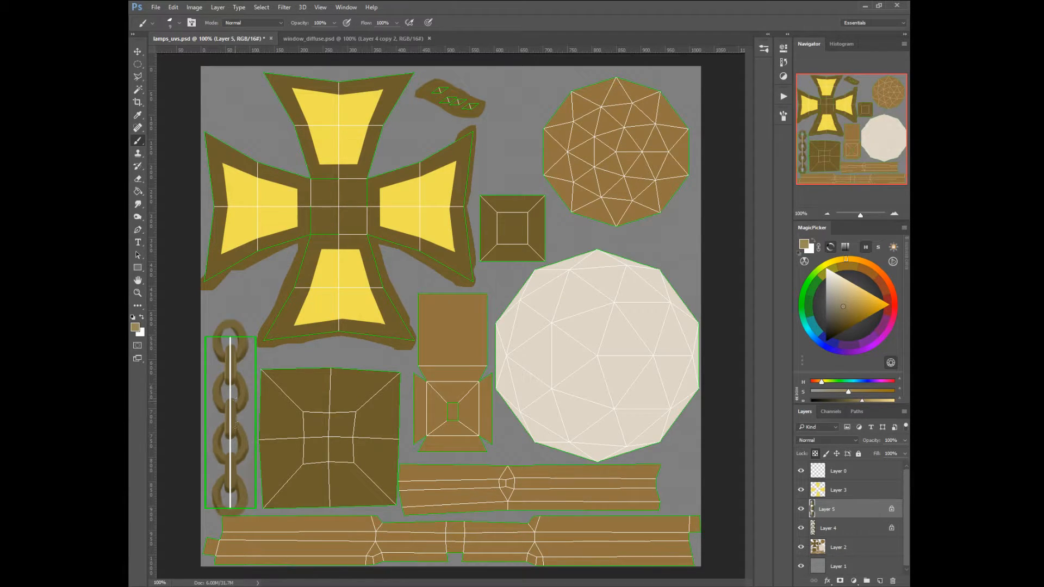
pyautogui.keyDown('ctrl'); pyautogui.click(243, 449); pyautogui.keyUp('ctrl')
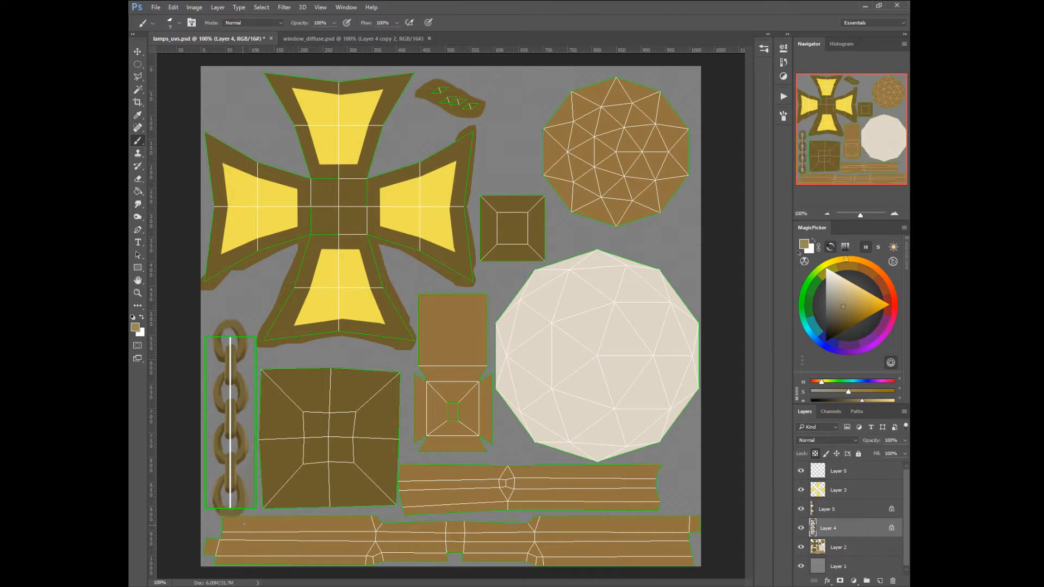
# Add an Inner Shadow to Layer 3's yellow panels with a distance of 12 px
pyautogui.keyDown('ctrl'); pyautogui.click(358, 306); pyautogui.keyUp('ctrl')
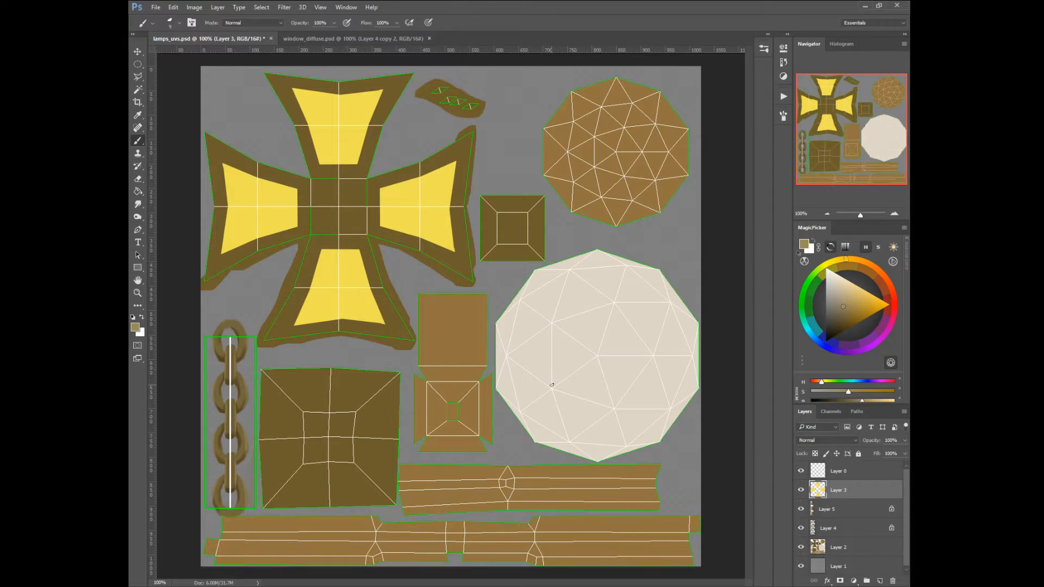
pyautogui.click(828, 581)
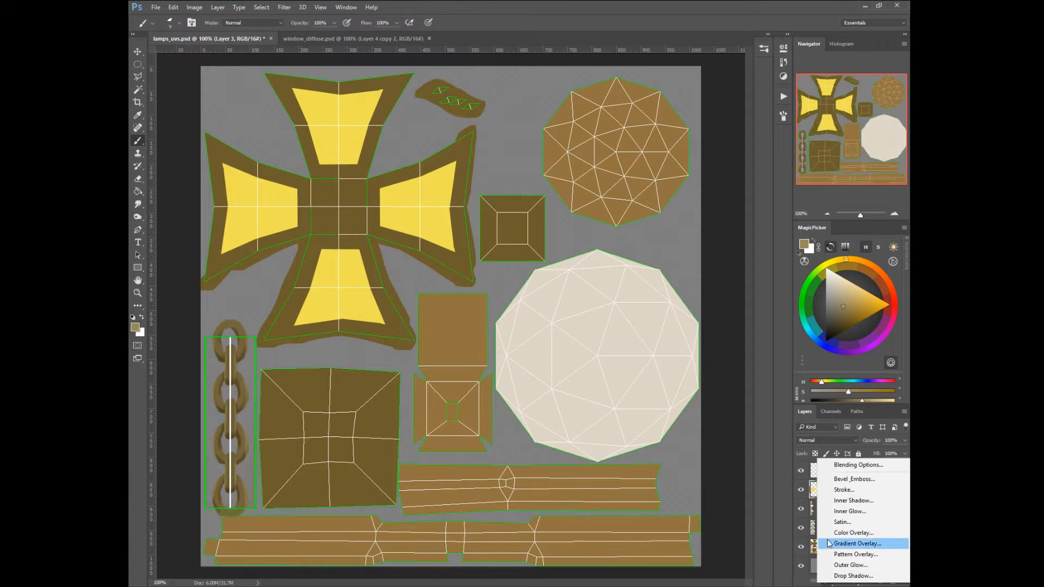
pyautogui.click(837, 501)
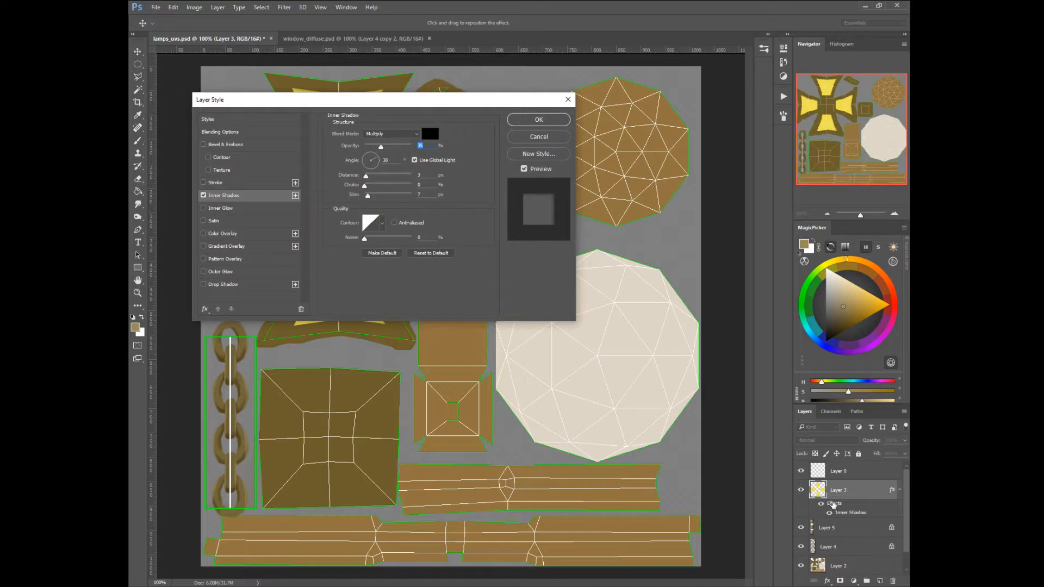
pyautogui.moveTo(353, 106); pyautogui.dragTo(632, 199)
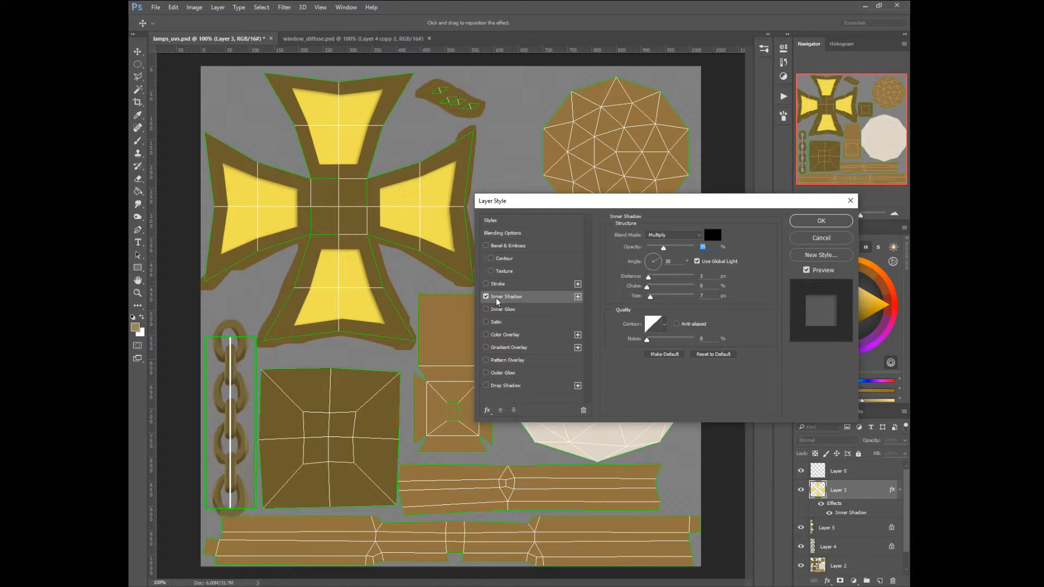
pyautogui.moveTo(648, 277); pyautogui.dragTo(653, 274)
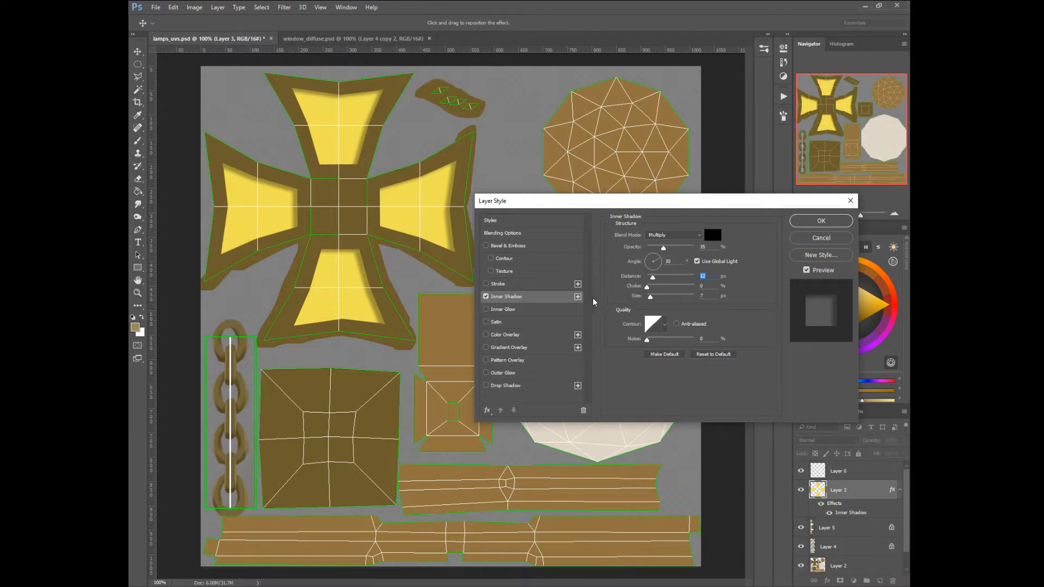
# Try an Inner Glow in Multiply mode on Layer 3 in place of the Inner Shadow
pyautogui.click(486, 297)
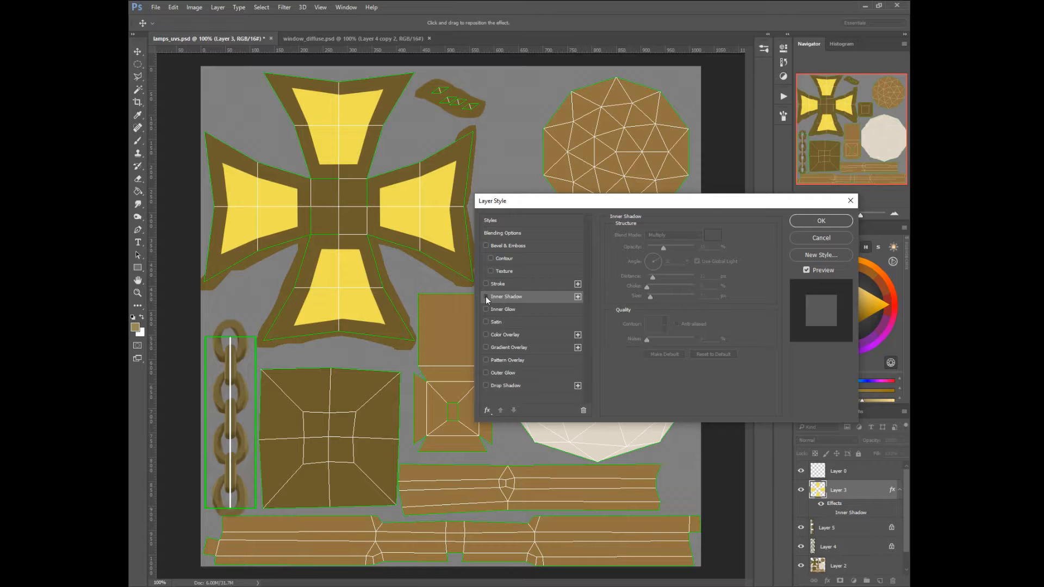
pyautogui.click(485, 308)
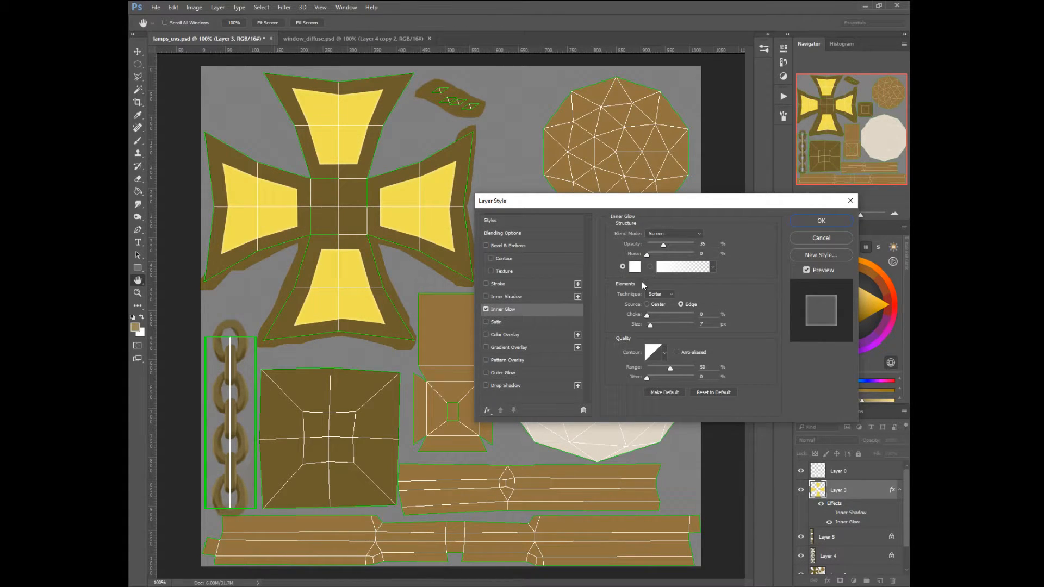
pyautogui.click(673, 233)
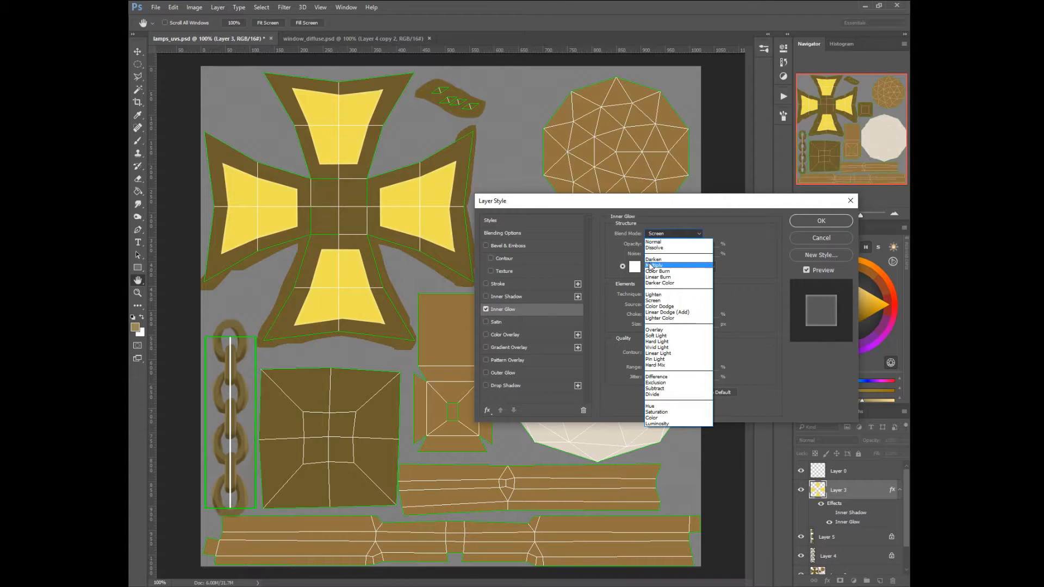
pyautogui.click(655, 255)
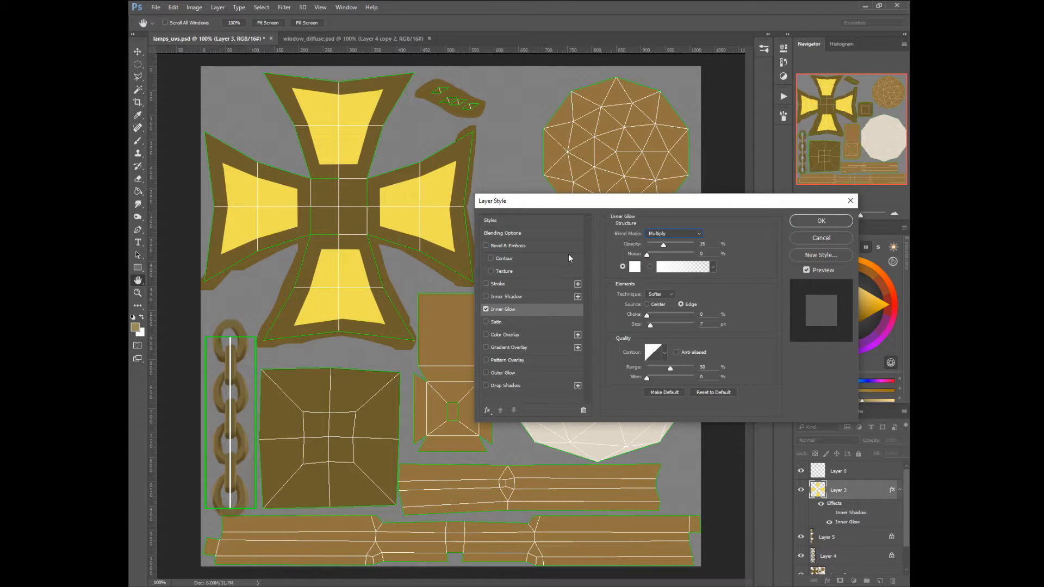
# Set the Inner Glow colour to the dark yellow a29737, derived from the yellow panel's colour
pyautogui.click(634, 266)
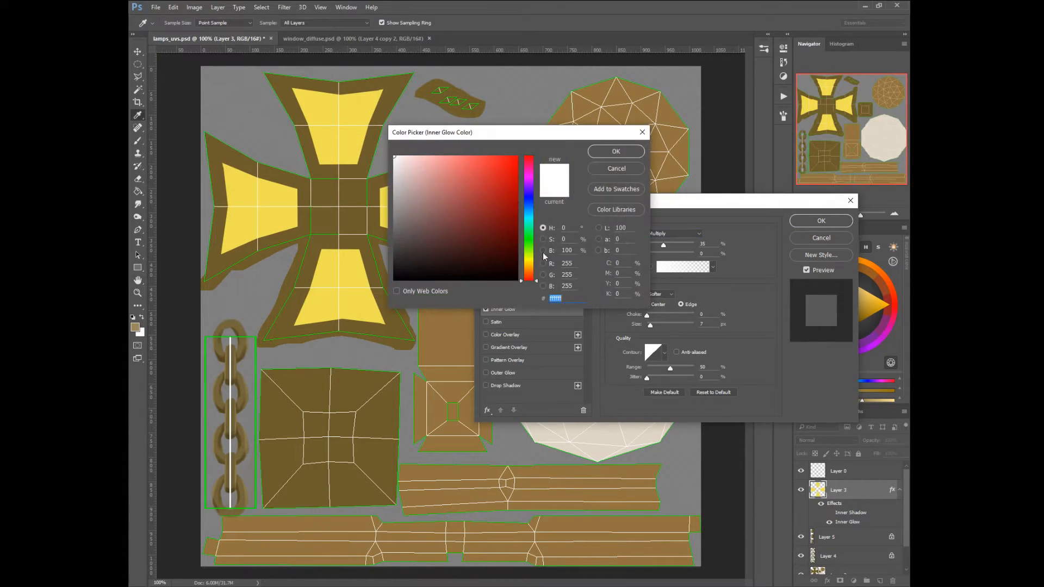
pyautogui.moveTo(404, 265); pyautogui.dragTo(392, 262)
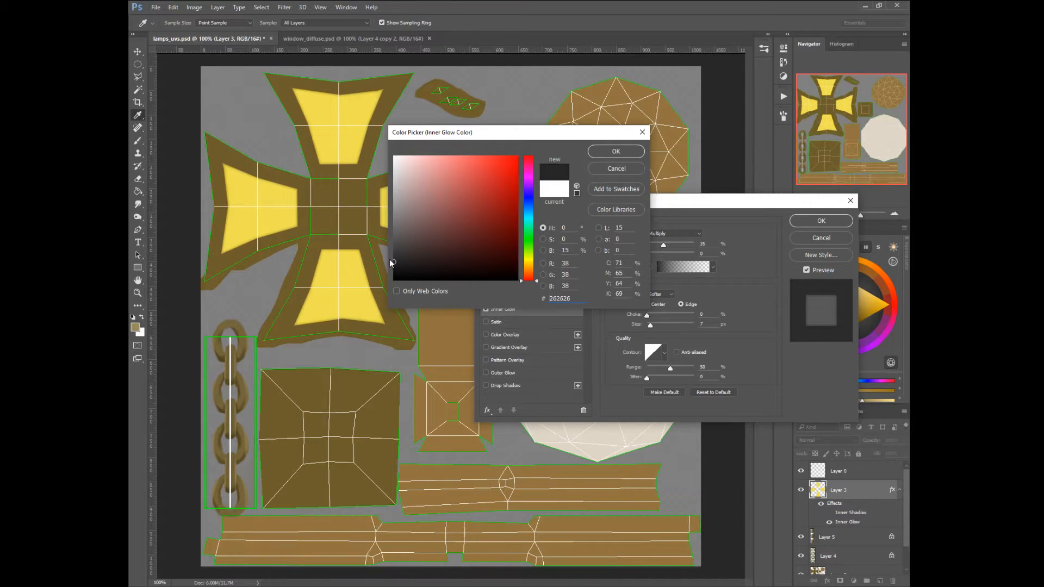
pyautogui.click(398, 247)
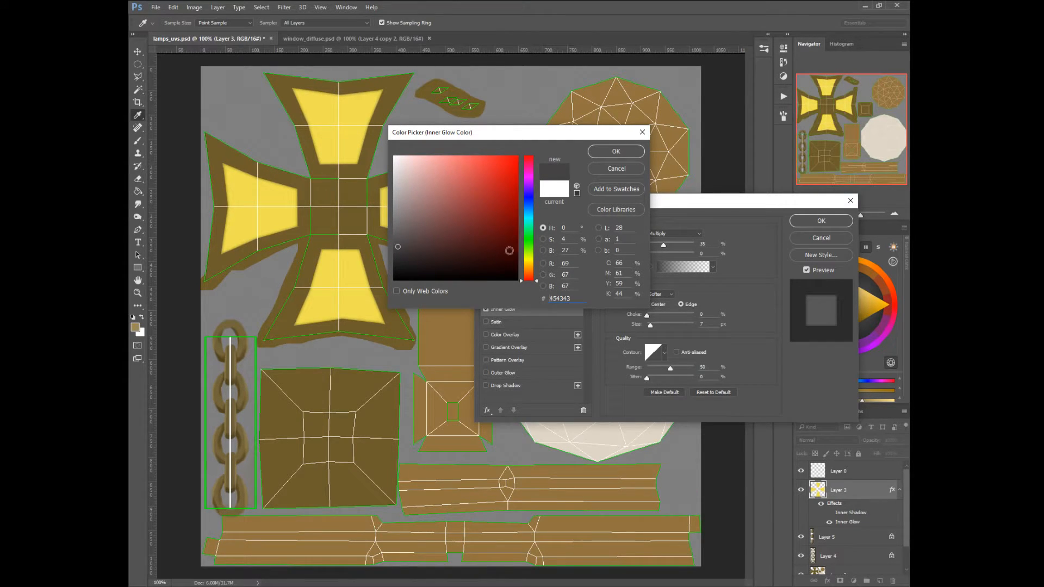
pyautogui.click(528, 262)
pyautogui.click(350, 133)
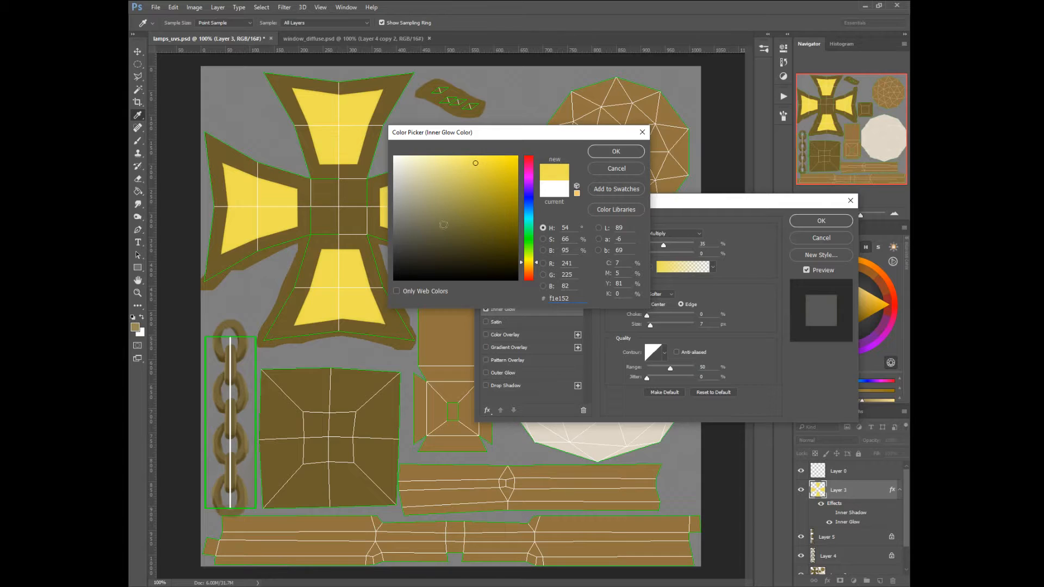
pyautogui.click(475, 201)
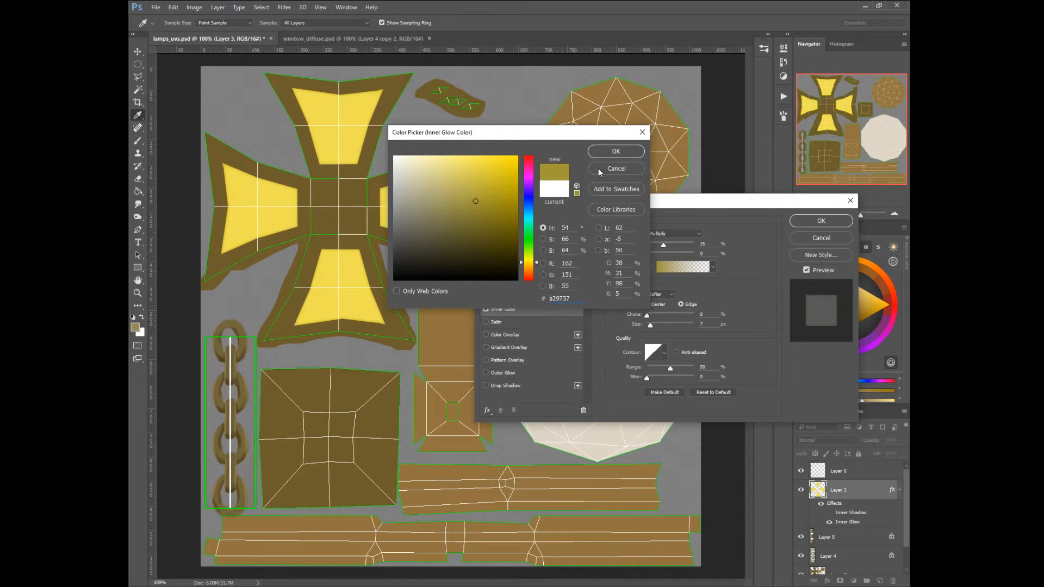
pyautogui.click(617, 151)
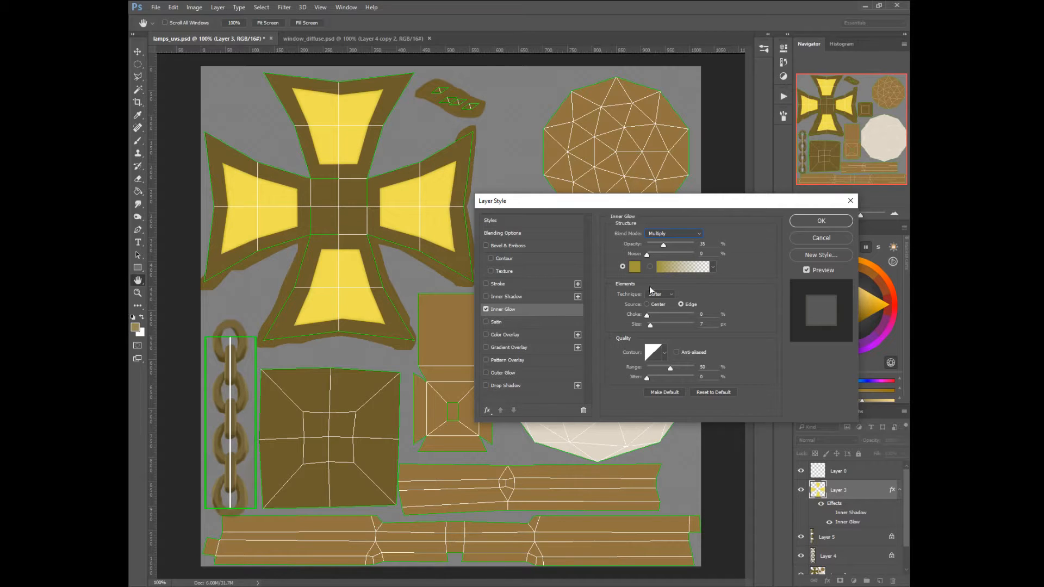
# Try the Inner Glow at 34% opacity with pale yellow f4eca0, 44% choke and Screen blend mode
pyautogui.moveTo(662, 246); pyautogui.dragTo(668, 244)
pyautogui.moveTo(647, 317)
pyautogui.mouseDown()
pyautogui.moveTo(663, 315)
pyautogui.moveTo(652, 317)
pyautogui.mouseUp()
pyautogui.click(634, 266)
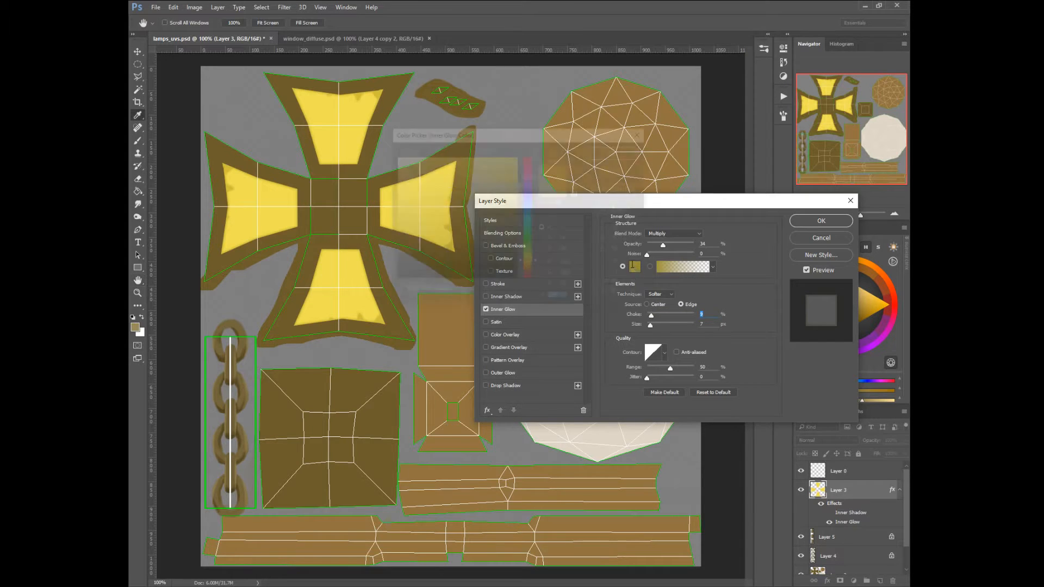
pyautogui.click(436, 161)
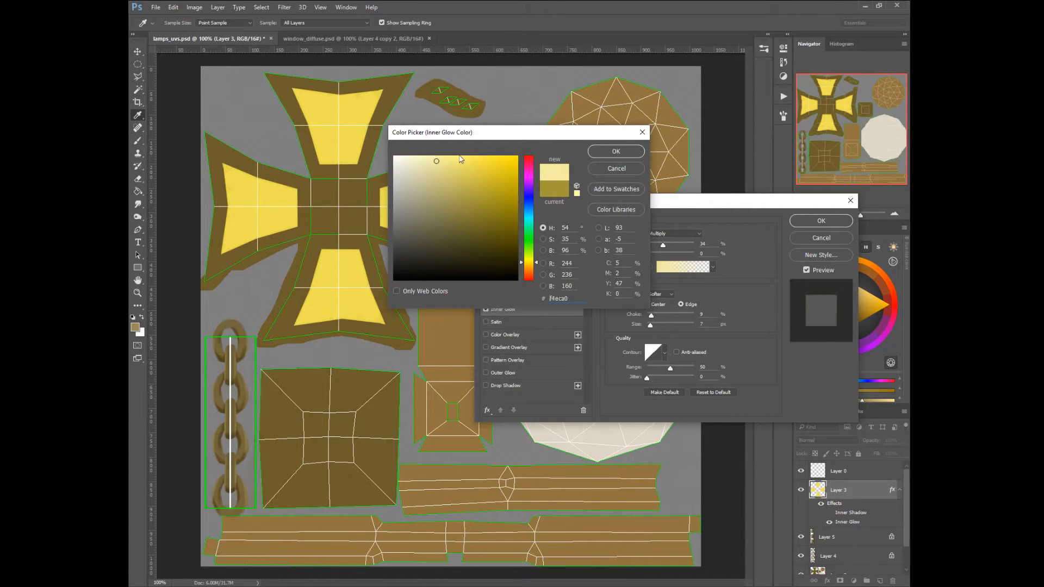
pyautogui.click(597, 152)
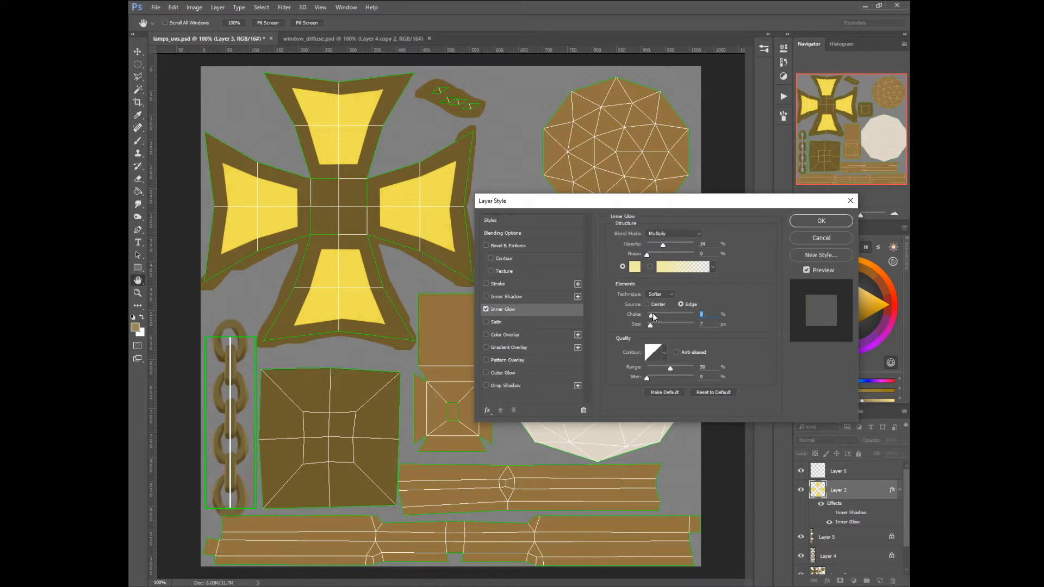
pyautogui.moveTo(653, 313); pyautogui.dragTo(667, 314)
pyautogui.click(658, 234)
pyautogui.click(651, 305)
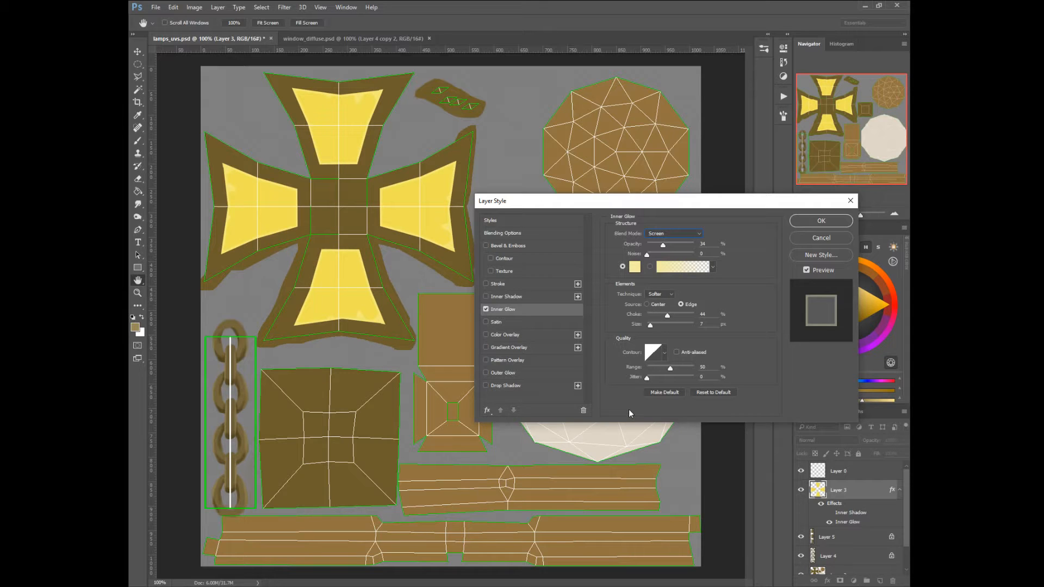
# Turn off the Inner Glow, try Bevel & Emboss on Layer 3, and switch back to the Inner Shadow
pyautogui.click(486, 310)
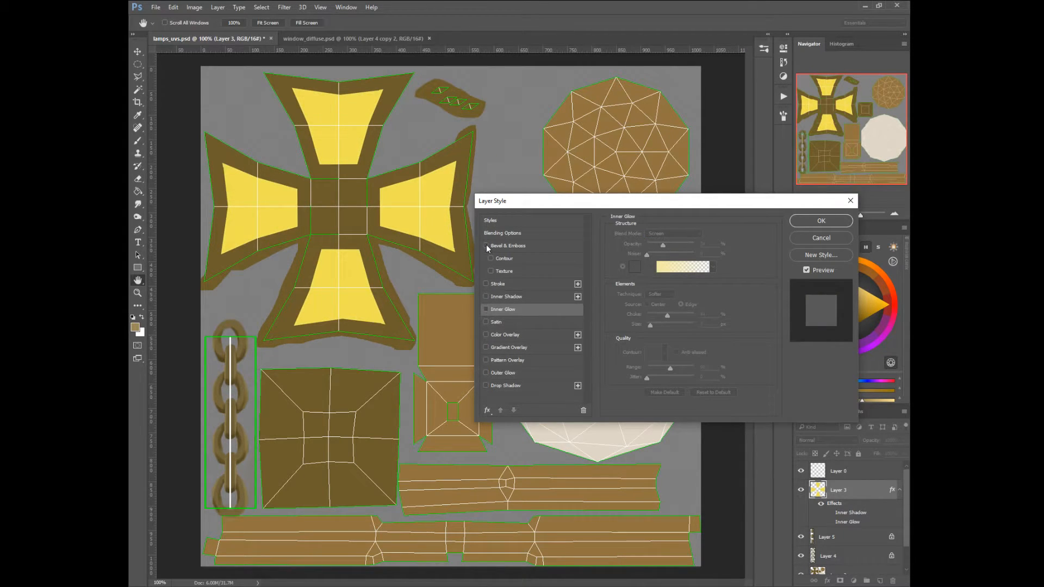
pyautogui.click(485, 245)
pyautogui.click(486, 246)
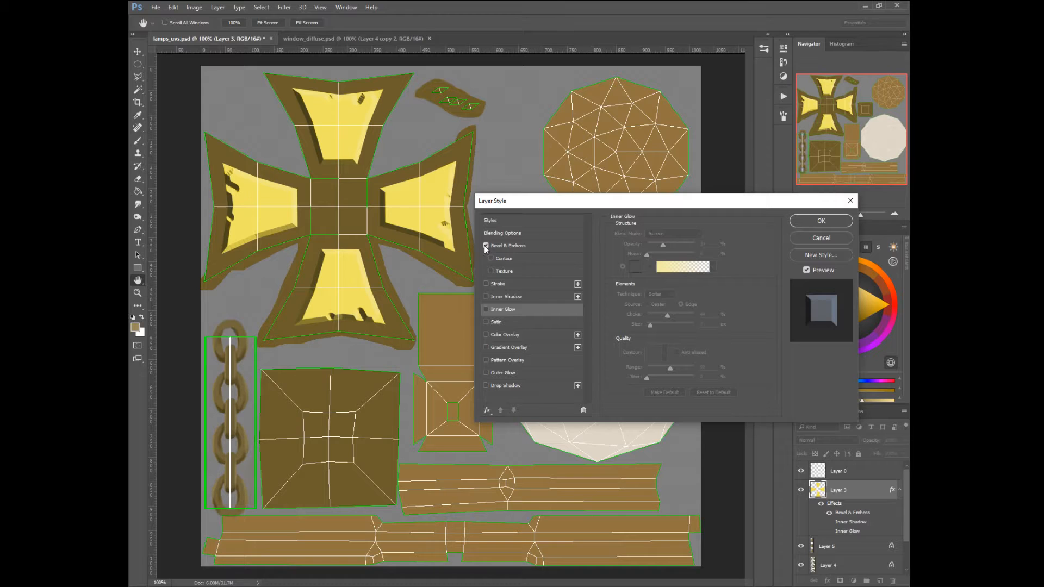
pyautogui.click(485, 296)
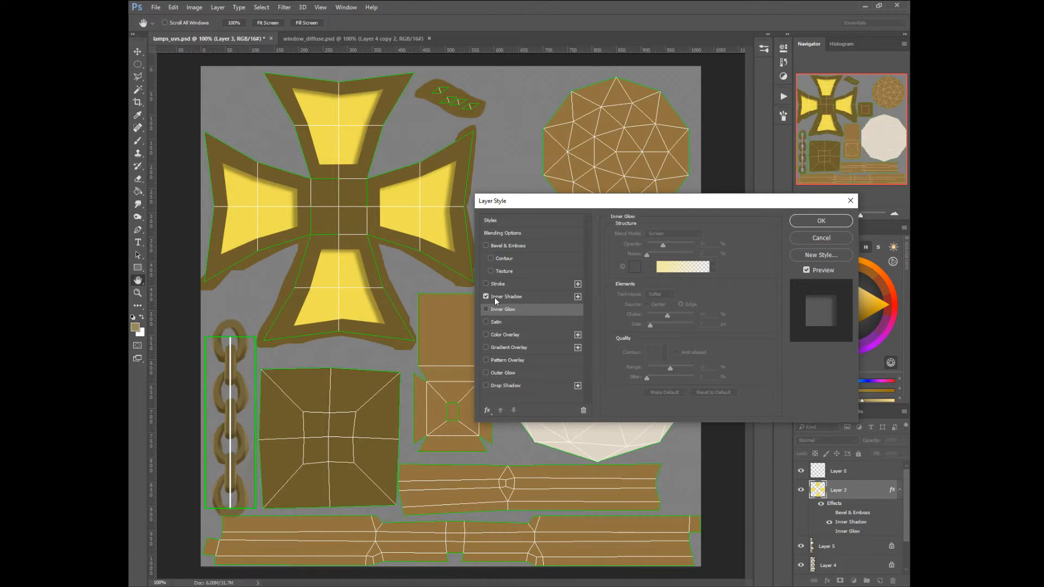
# Add a second Inner Shadow to Layer 3, setting the first's angle to 43° and the second's to -137° without global light
pyautogui.click(577, 297)
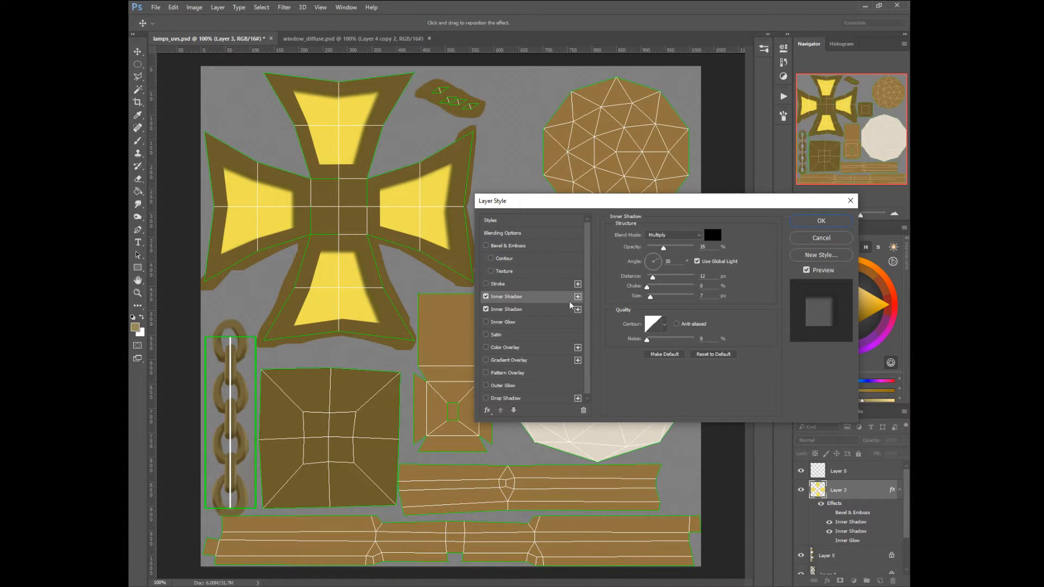
pyautogui.click(662, 265)
pyautogui.moveTo(660, 262); pyautogui.dragTo(659, 258)
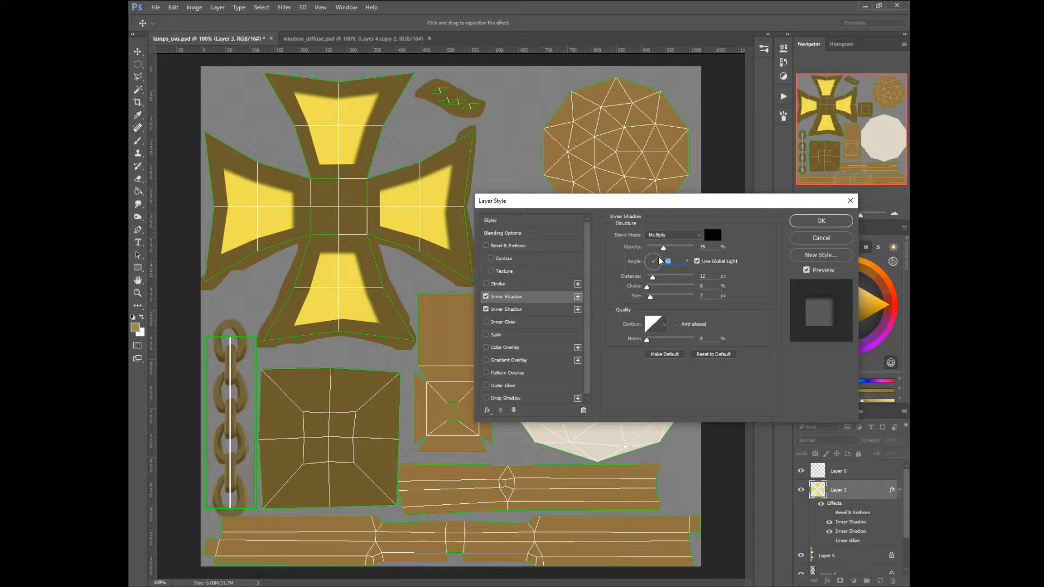
pyautogui.click(517, 310)
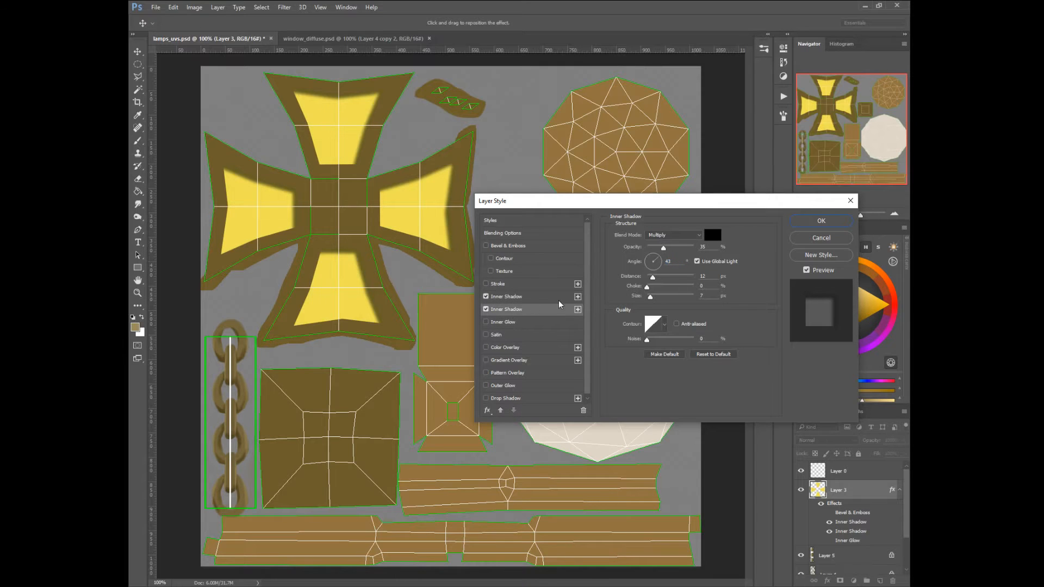
pyautogui.click(697, 261)
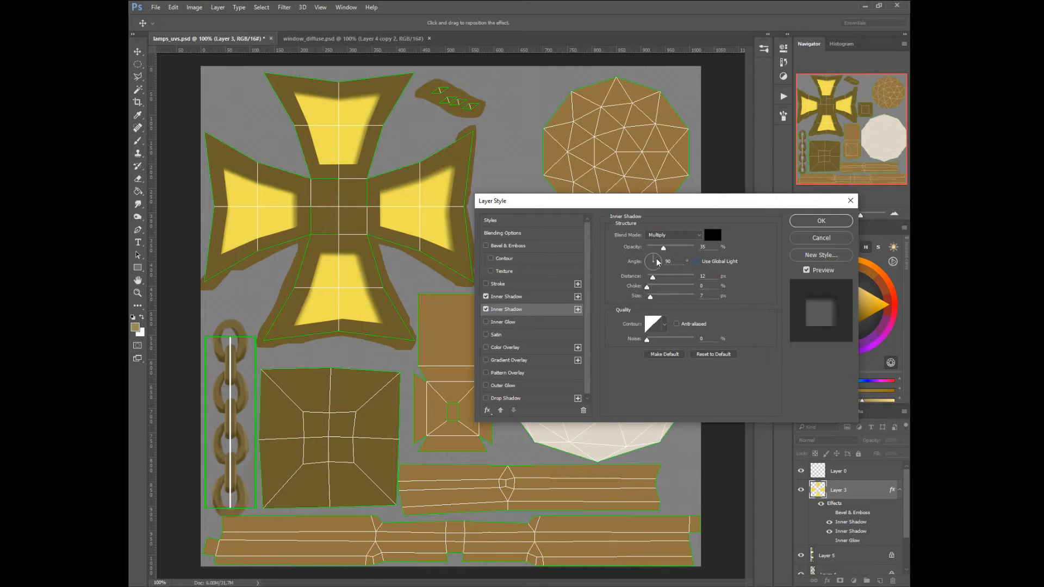
pyautogui.click(649, 270)
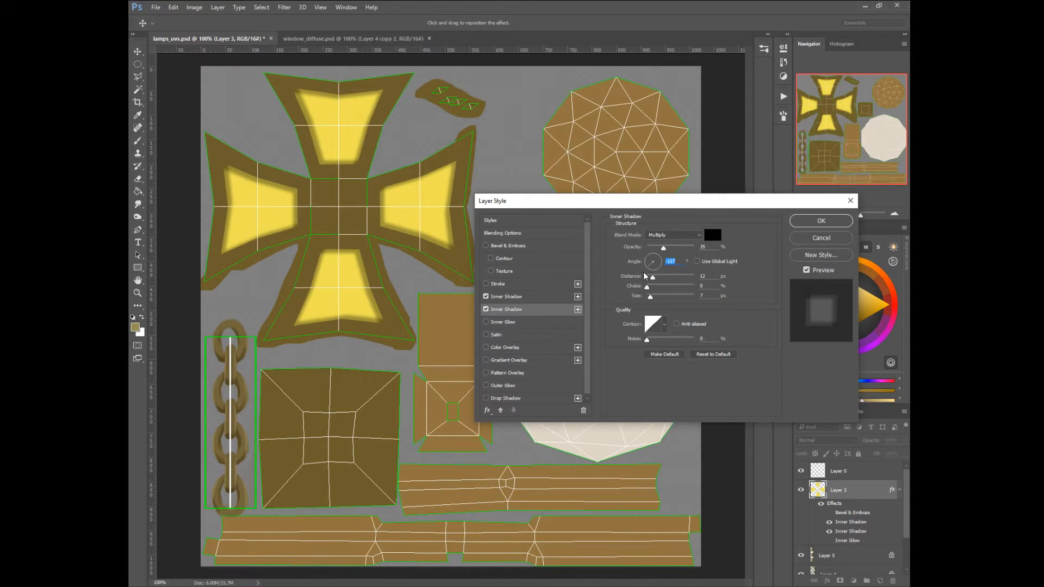
# Discard the layer style changes and lock the transparent pixels of Layer 3
pyautogui.click(814, 239)
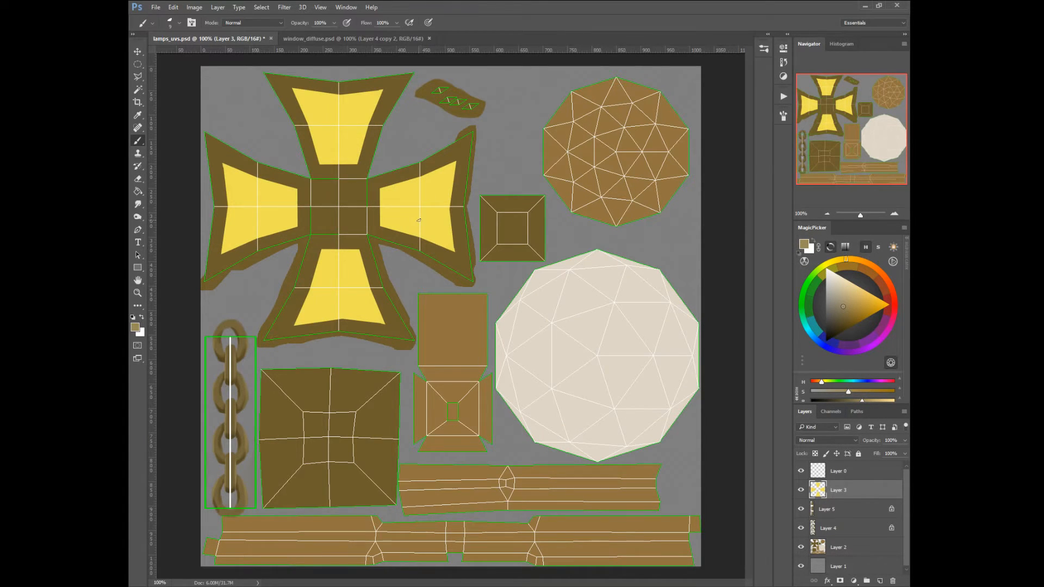
pyautogui.click(815, 453)
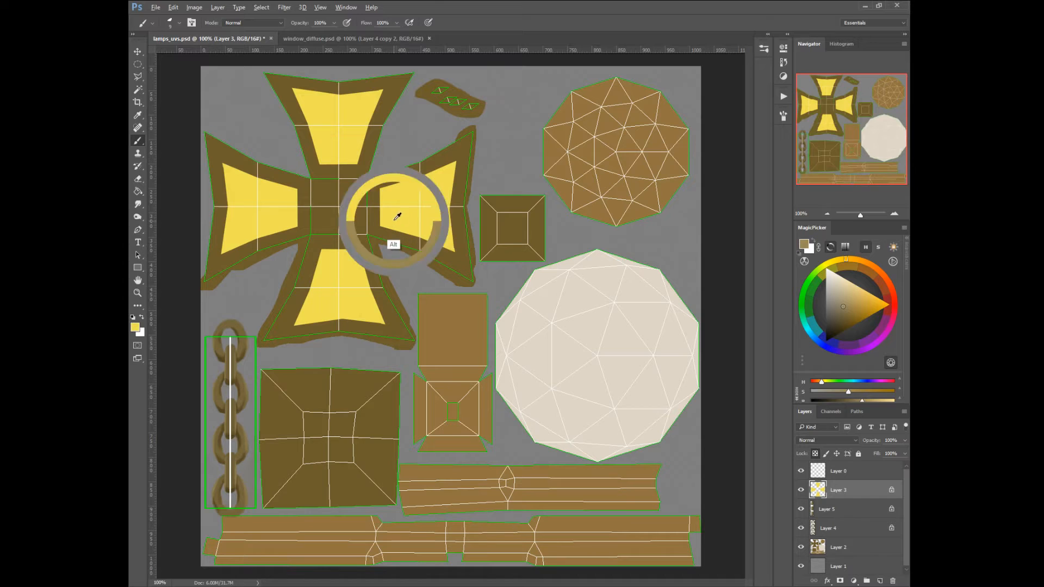
# Shade the edges of the cross's right yellow panel with soft dark olive-yellow brush strokes, using an enlarged brush
pyautogui.click(841, 315)
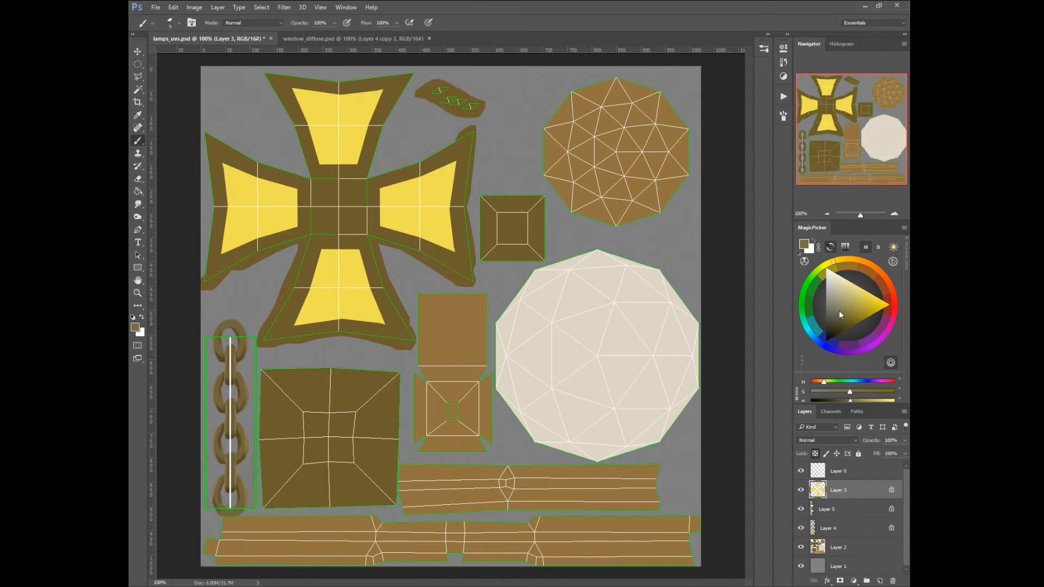
pyautogui.press(']')
pyautogui.press(']')
pyautogui.moveTo(379, 183)
pyautogui.mouseDown()
pyautogui.moveTo(383, 228)
pyautogui.moveTo(383, 178)
pyautogui.mouseUp()
pyautogui.moveTo(442, 245); pyautogui.dragTo(382, 224)
pyautogui.moveTo(457, 163)
pyautogui.mouseDown()
pyautogui.moveTo(451, 212)
pyautogui.moveTo(455, 150)
pyautogui.mouseUp()
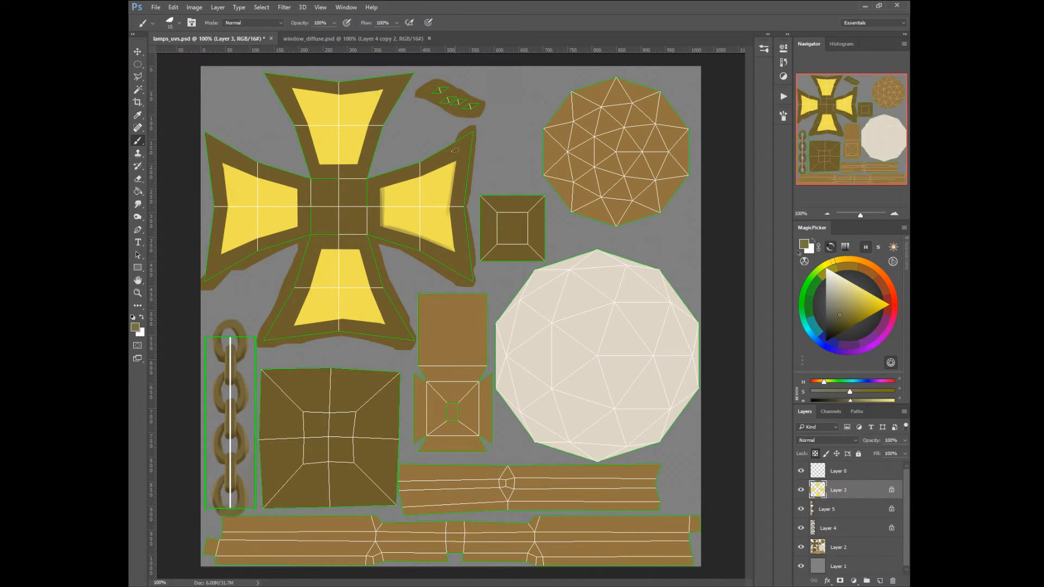
pyautogui.moveTo(449, 217); pyautogui.dragTo(455, 262)
pyautogui.moveTo(419, 180)
pyautogui.mouseDown()
pyautogui.moveTo(443, 167)
pyautogui.moveTo(415, 177)
pyautogui.mouseUp()
# Paint the same olive shading around the edges of the left yellow panel with a slightly larger brush
pyautogui.press(']')
pyautogui.moveTo(297, 191)
pyautogui.mouseDown()
pyautogui.moveTo(297, 226)
pyautogui.moveTo(223, 253)
pyautogui.mouseUp()
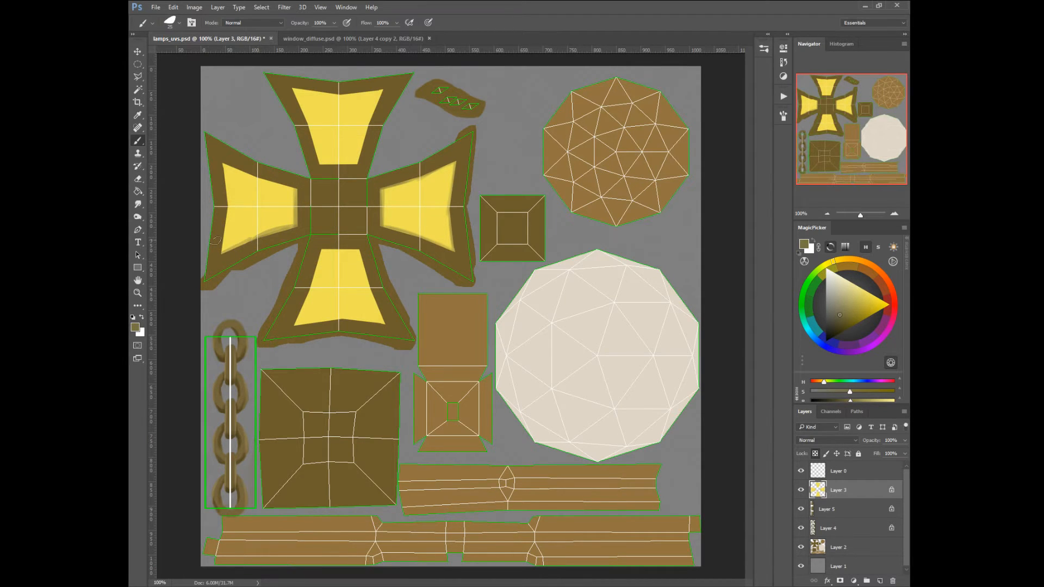
pyautogui.moveTo(228, 209); pyautogui.dragTo(224, 251)
pyautogui.moveTo(224, 166); pyautogui.dragTo(228, 209)
pyautogui.moveTo(224, 166); pyautogui.dragTo(296, 192)
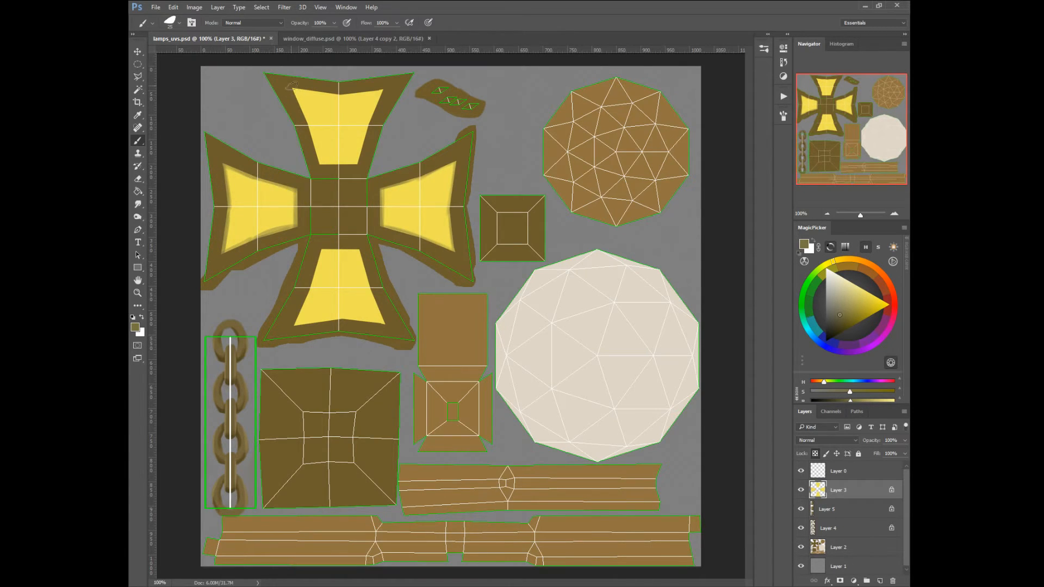
# Shade the edges of the upper and lower yellow panels with the dark olive brush colour
pyautogui.moveTo(292, 85)
pyautogui.mouseDown()
pyautogui.moveTo(322, 173)
pyautogui.moveTo(357, 162)
pyautogui.moveTo(323, 161)
pyautogui.mouseUp()
pyautogui.moveTo(367, 125)
pyautogui.mouseDown()
pyautogui.moveTo(360, 160)
pyautogui.moveTo(378, 94)
pyautogui.moveTo(278, 85)
pyautogui.mouseUp()
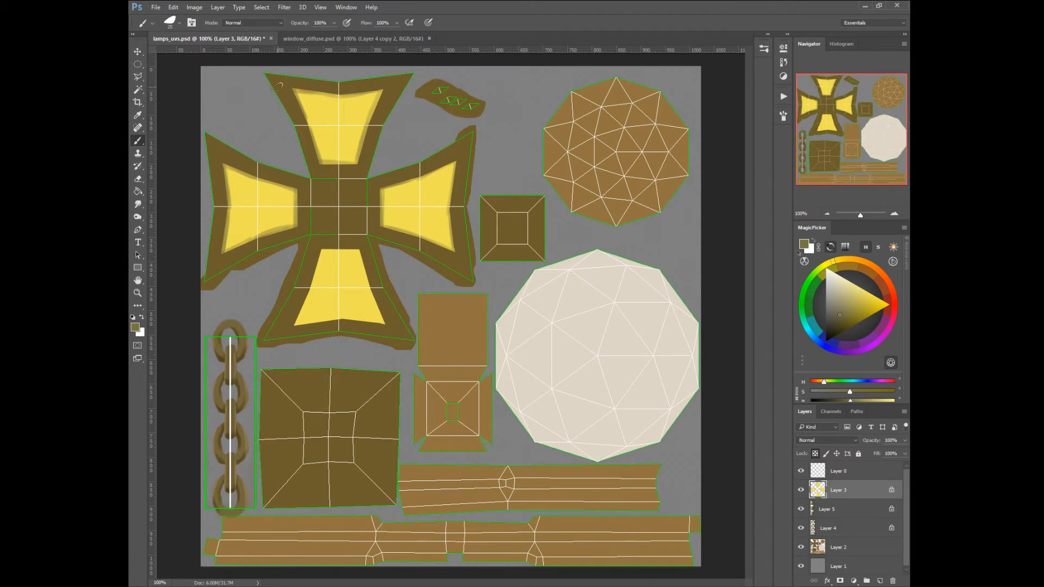
pyautogui.moveTo(323, 249)
pyautogui.mouseDown()
pyautogui.moveTo(363, 251)
pyautogui.moveTo(322, 252)
pyautogui.moveTo(303, 319)
pyautogui.mouseUp()
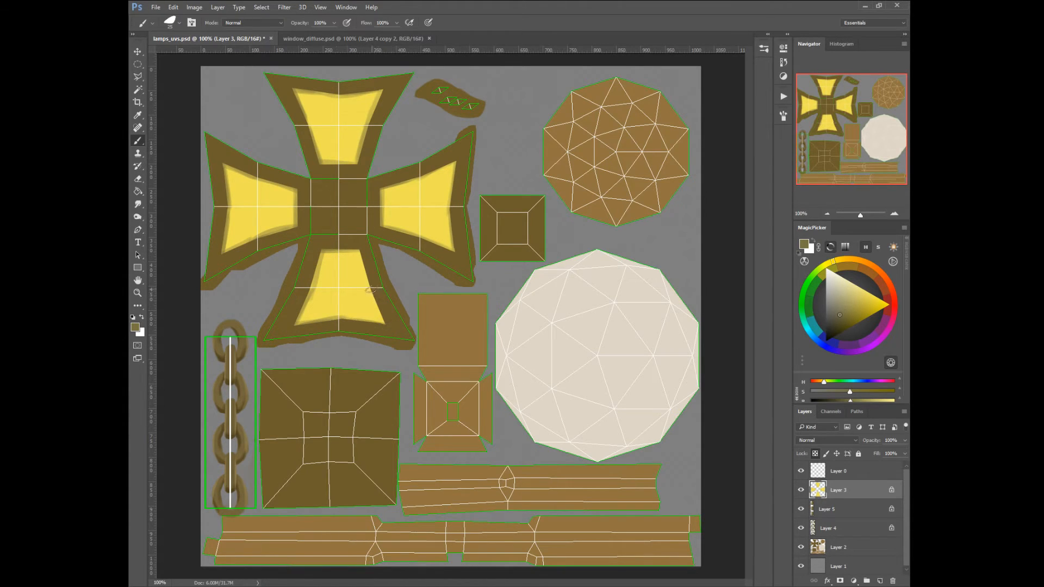
pyautogui.moveTo(360, 254); pyautogui.dragTo(368, 288)
# Hide the UV wireframe on Layer 0 and save the lamp texture file
pyautogui.click(801, 472)
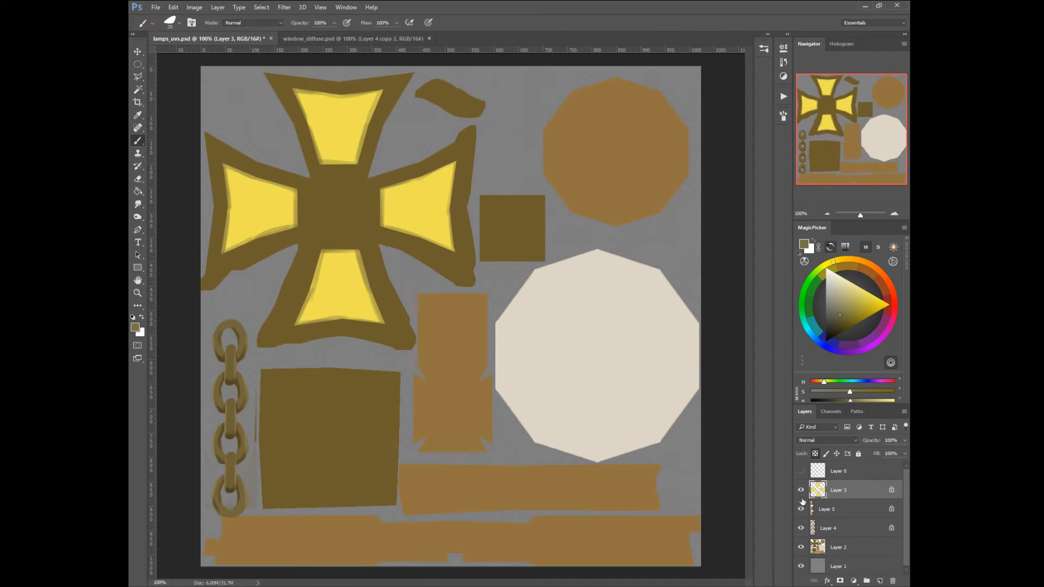
pyautogui.hotkey('ctrl', 's')
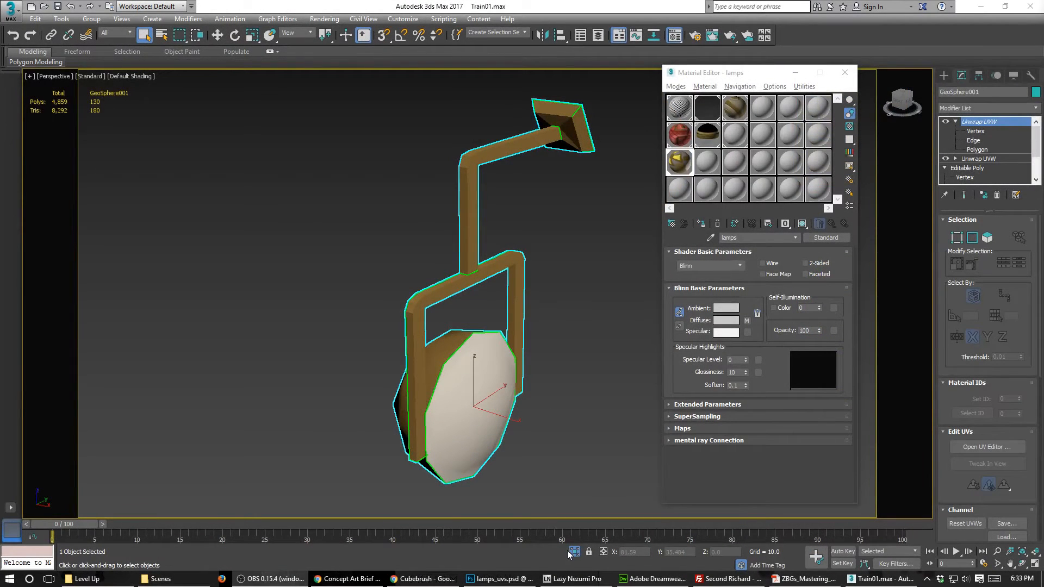
# Switch to 3ds Max, leave the wall lamp's isolation, and examine the textured hanging lamp inside the train carriage
pyautogui.click(572, 551)
pyautogui.scroll(-3, 338, 394)
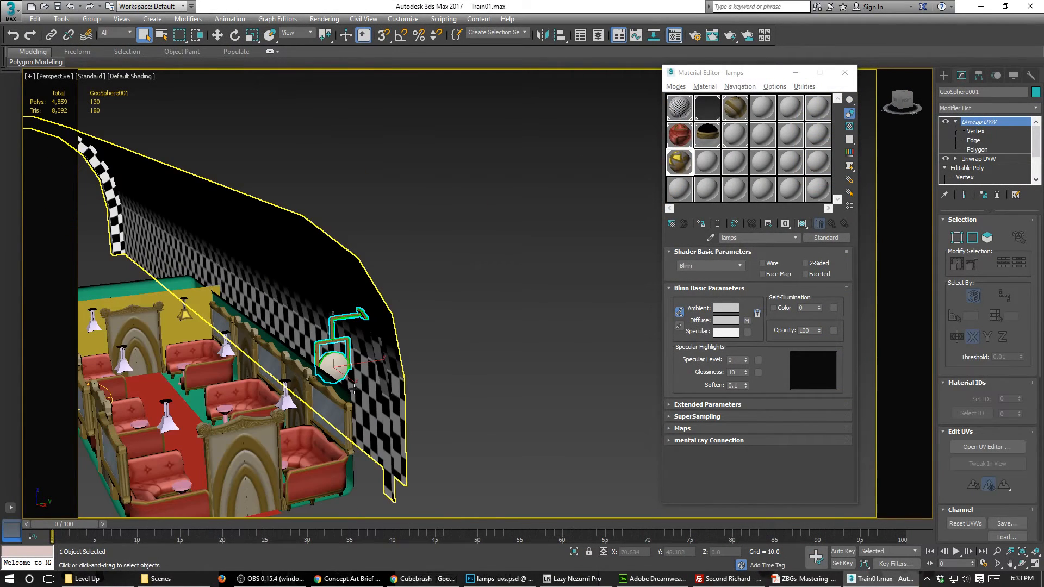
pyautogui.keyDown('alt'); pyautogui.moveTo(291, 396); pyautogui.dragTo(463, 407, button='middle'); pyautogui.keyUp('alt')
pyautogui.scroll(5, 326, 354)
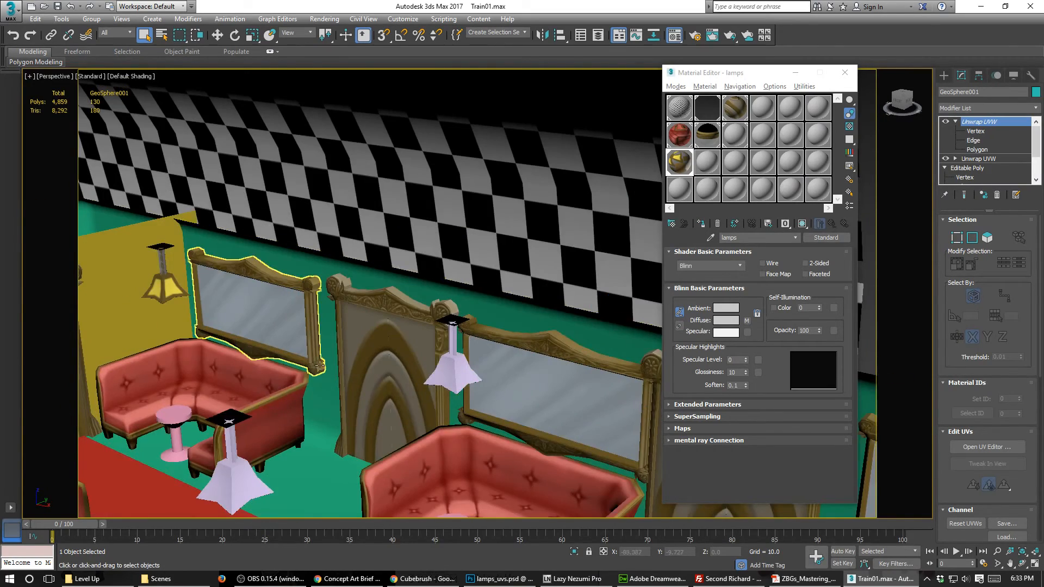
pyautogui.keyDown('alt'); pyautogui.moveTo(180, 292); pyautogui.dragTo(234, 288, button='middle'); pyautogui.keyUp('alt')
pyautogui.moveTo(234, 289); pyautogui.dragTo(381, 318, button='middle')
pyautogui.scroll(3, 293, 331)
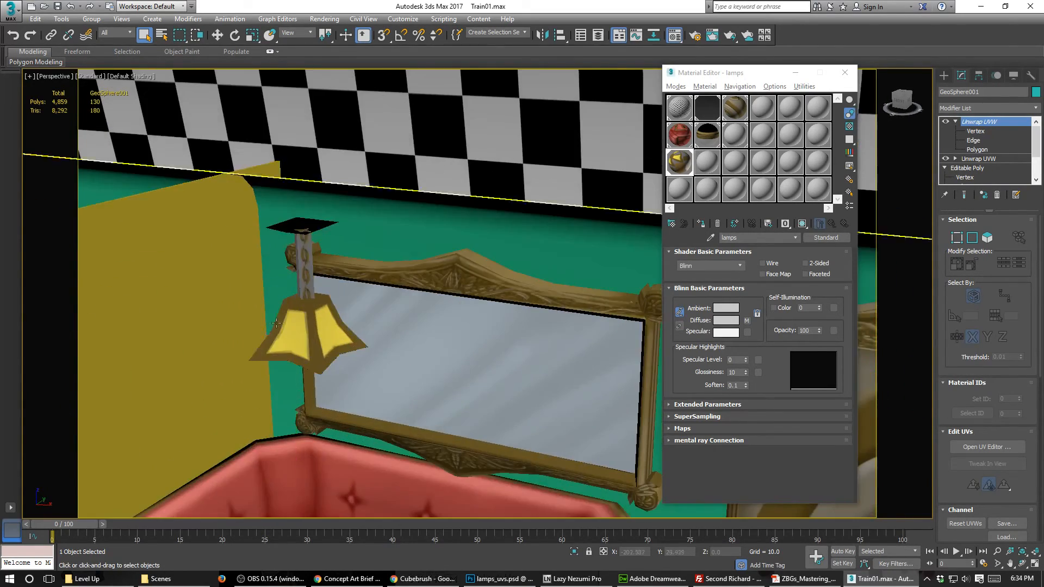
pyautogui.keyDown('alt'); pyautogui.moveTo(288, 310); pyautogui.dragTo(289, 285, button='middle'); pyautogui.keyUp('alt')
pyautogui.scroll(-3, 311, 326)
pyautogui.scroll(3, 359, 351)
pyautogui.scroll(2, 381, 339)
pyautogui.scroll(-3, 390, 336)
pyautogui.scroll(-3, 383, 340)
pyautogui.scroll(-4, 388, 337)
pyautogui.scroll(-1, 372, 341)
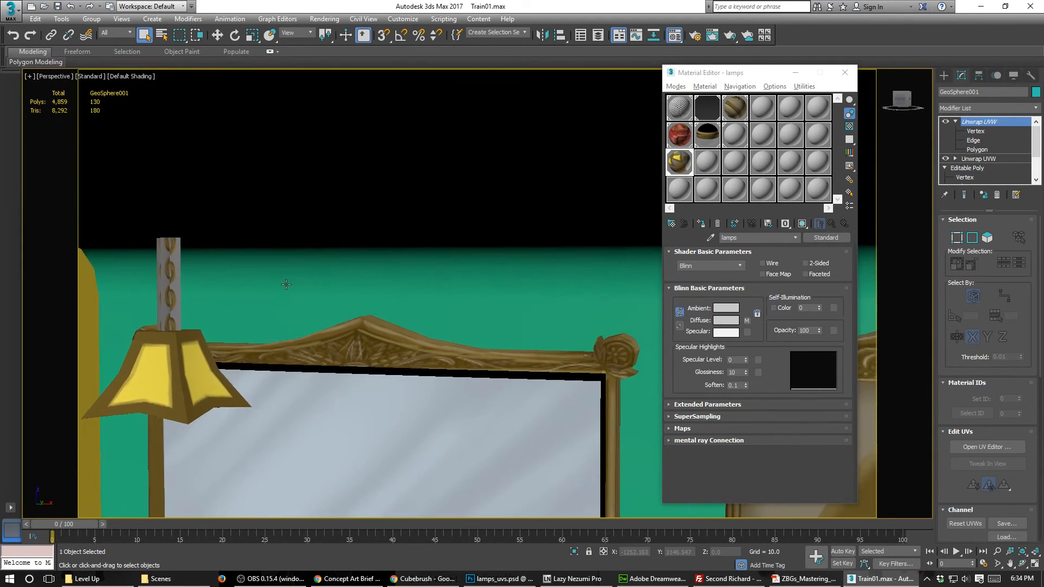
pyautogui.scroll(-2, 288, 285)
pyautogui.scroll(-2, 321, 331)
pyautogui.moveTo(321, 331)
pyautogui.keyDown('alt'); pyautogui.mouseDown(button='middle')
pyautogui.moveTo(336, 314)
pyautogui.moveTo(330, 270)
pyautogui.moveTo(319, 316)
pyautogui.mouseUp(button='middle'); pyautogui.keyUp('alt')
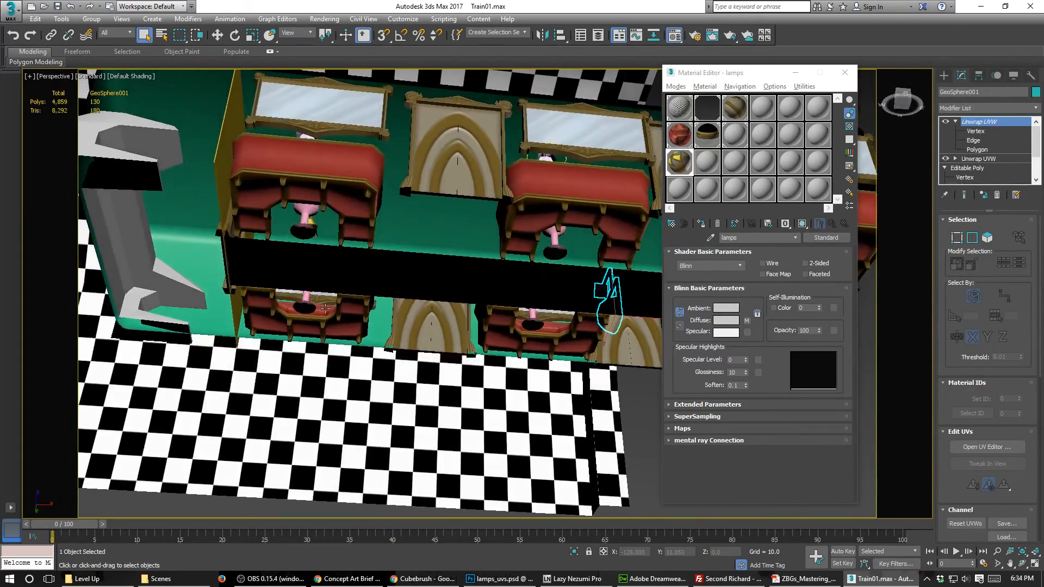
# Isolate the textured hanging lamp by the carriage's end wall and inspect its underside, shaded panel and chain
pyautogui.hotkey('alt', 'q')
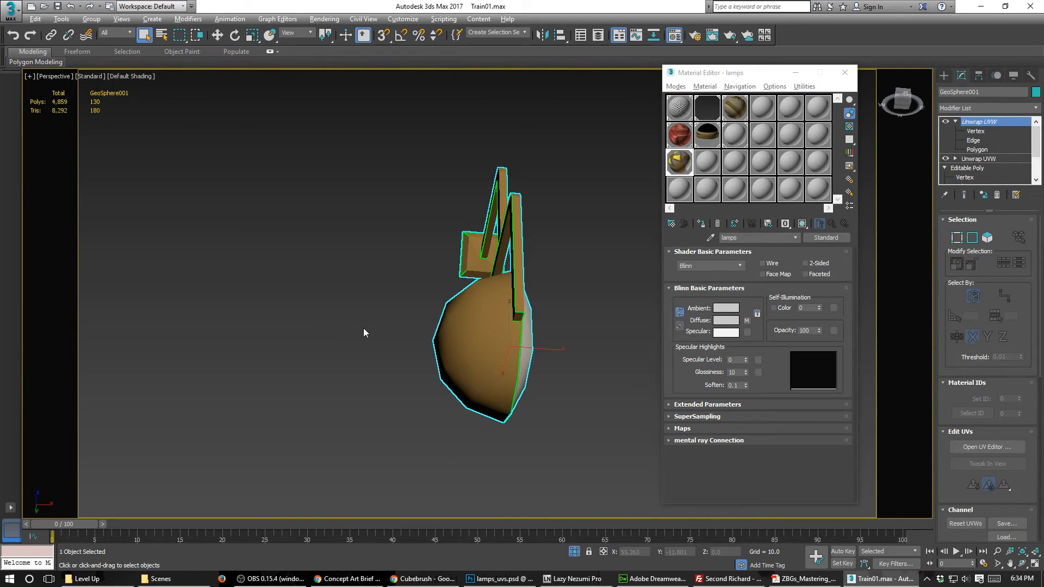
pyautogui.click(574, 552)
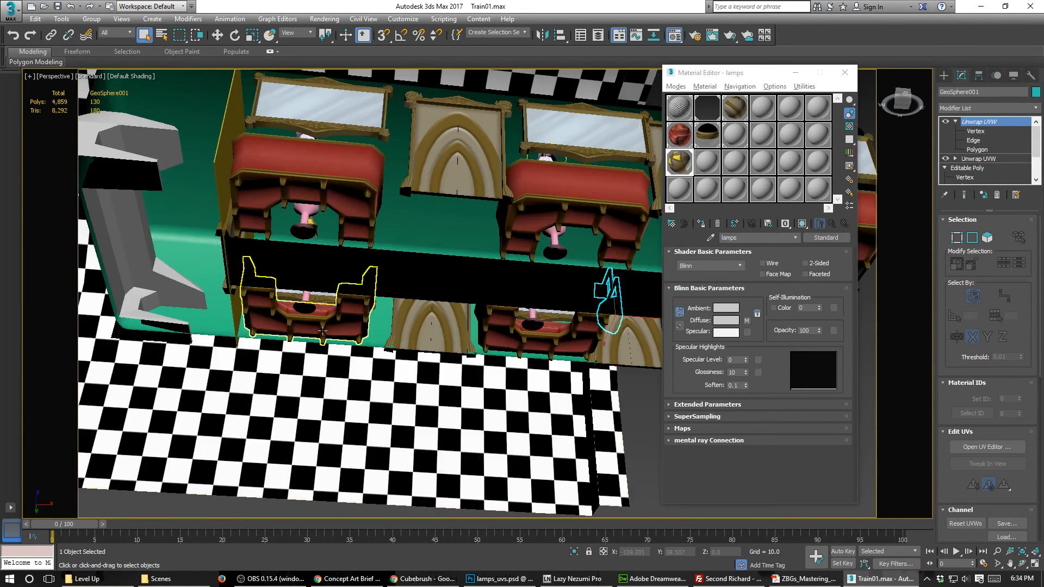
pyautogui.keyDown('alt'); pyautogui.moveTo(336, 295); pyautogui.dragTo(312, 326, button='middle'); pyautogui.keyUp('alt')
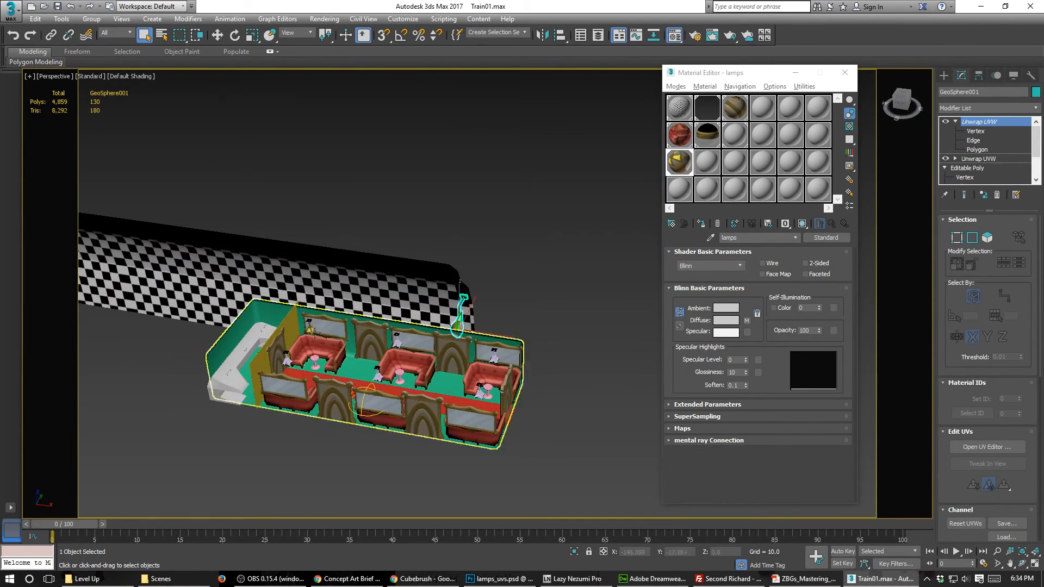
pyautogui.click(310, 327)
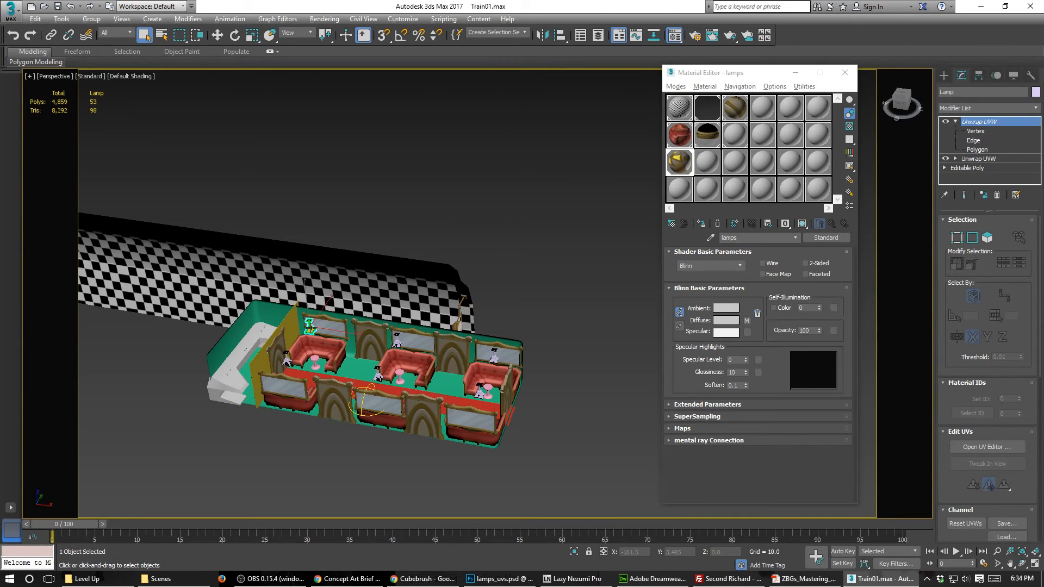
pyautogui.hotkey('alt', 'q')
pyautogui.keyDown('alt'); pyautogui.moveTo(311, 326); pyautogui.dragTo(433, 227, button='middle'); pyautogui.keyUp('alt')
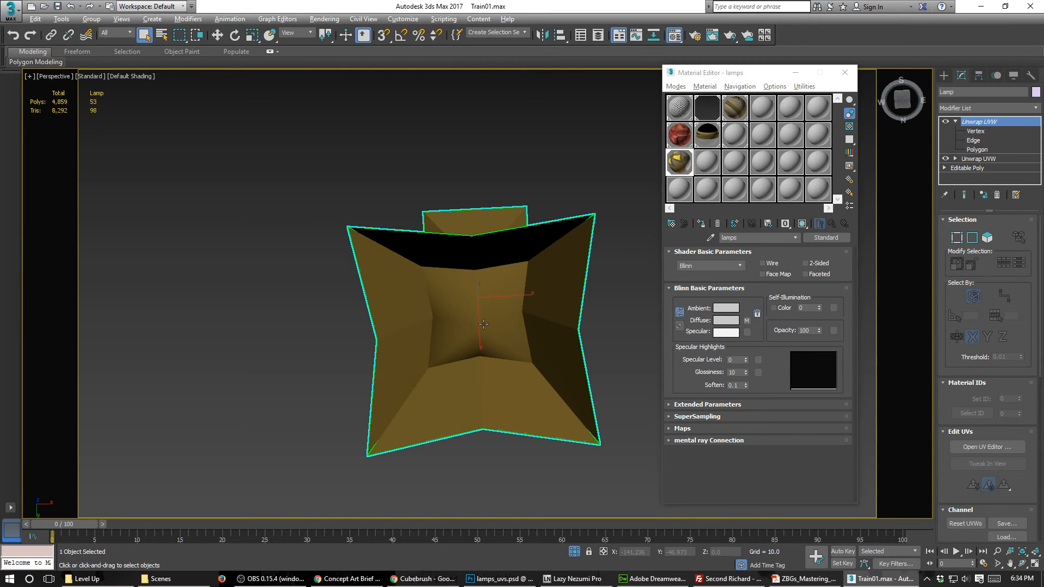
pyautogui.keyDown('alt'); pyautogui.moveTo(483, 324); pyautogui.dragTo(555, 384, button='middle'); pyautogui.keyUp('alt')
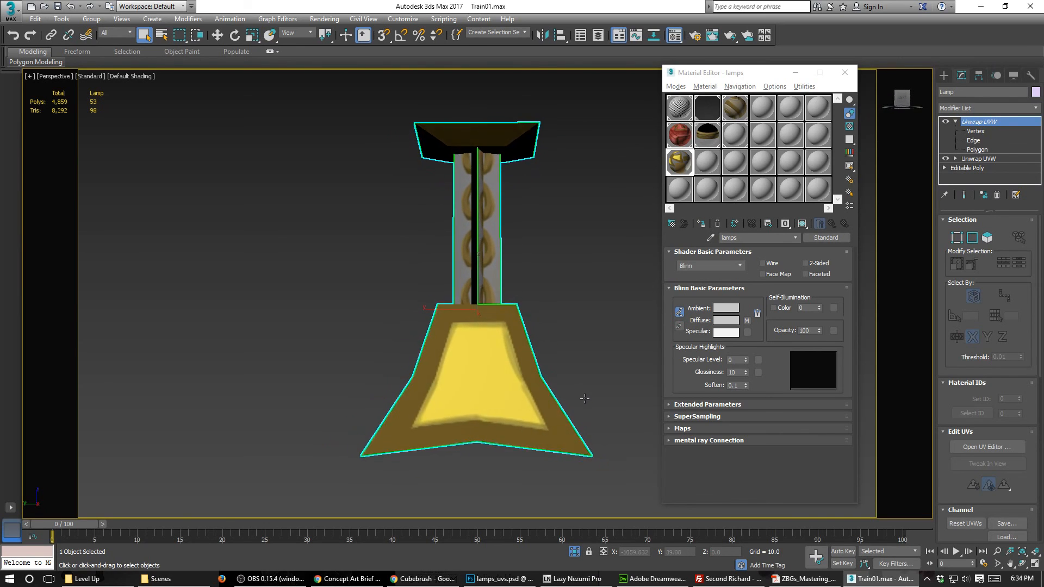